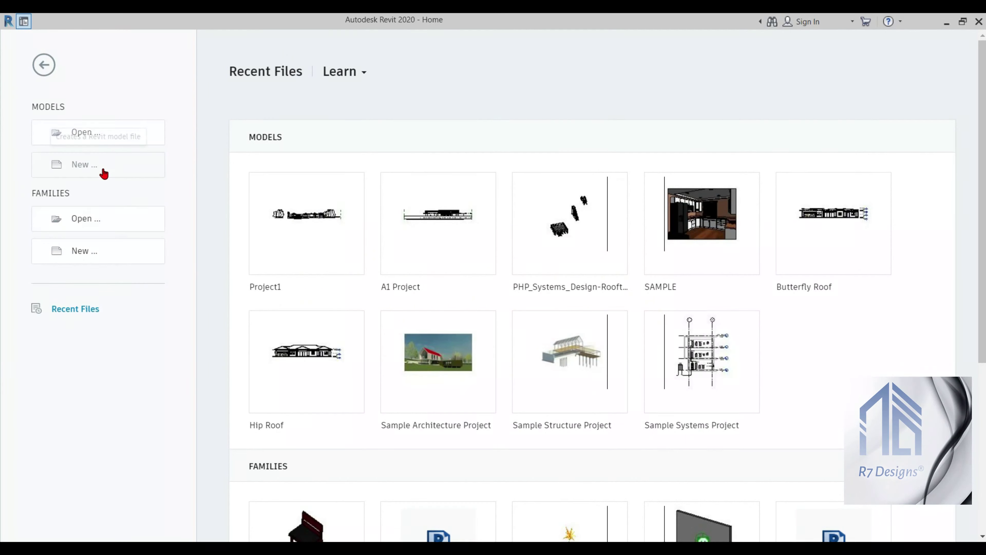
# - Create a new project from the Architectural Template
pyautogui.click(104, 173)
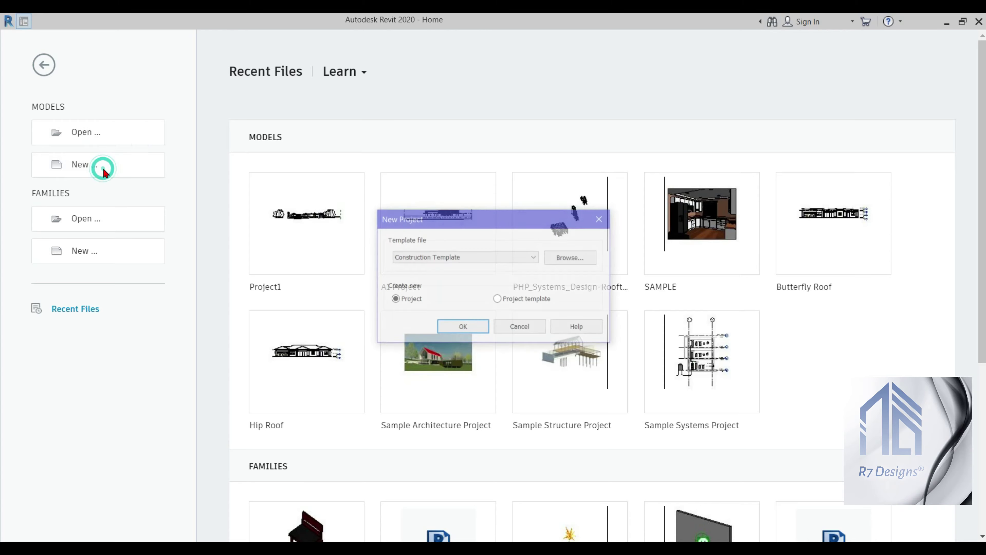
pyautogui.click(472, 258)
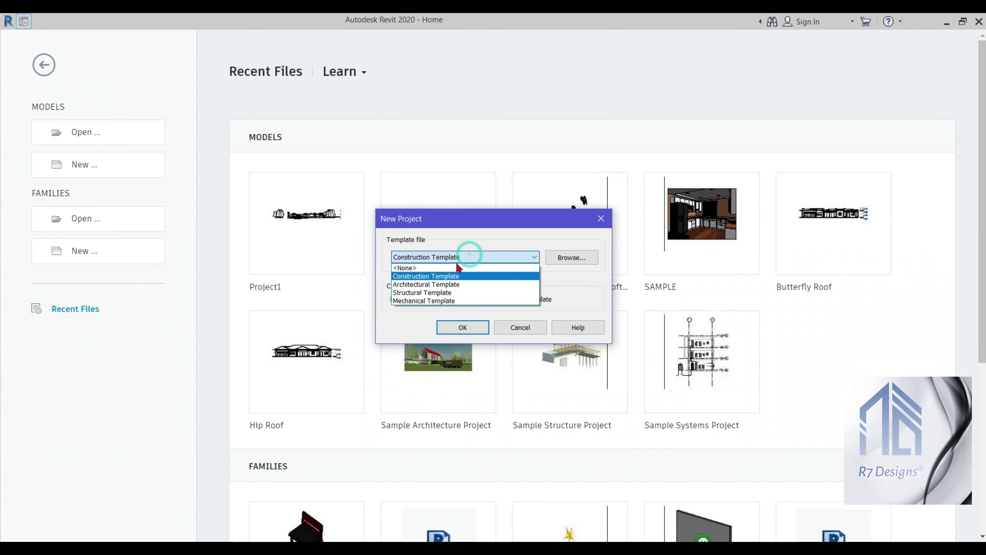
pyautogui.click(443, 282)
pyautogui.click(448, 335)
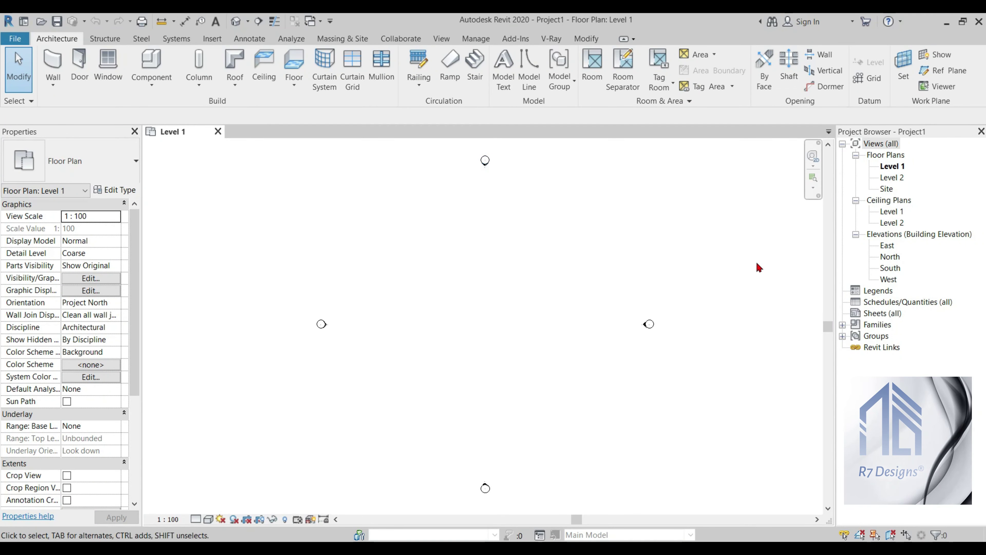
# - Switch to the South elevation and close the Level 1 plan view
pyautogui.click(856, 200)
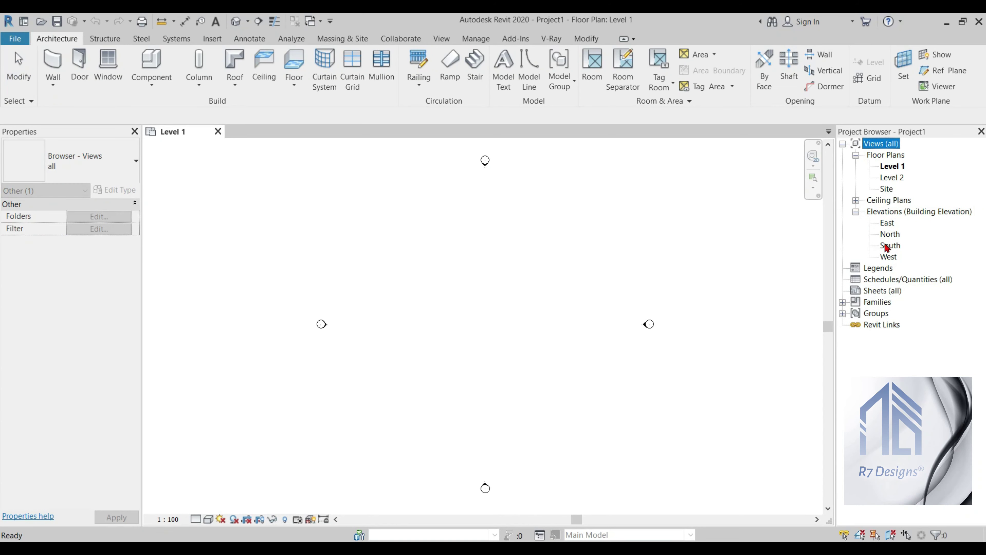
pyautogui.doubleClick(893, 247)
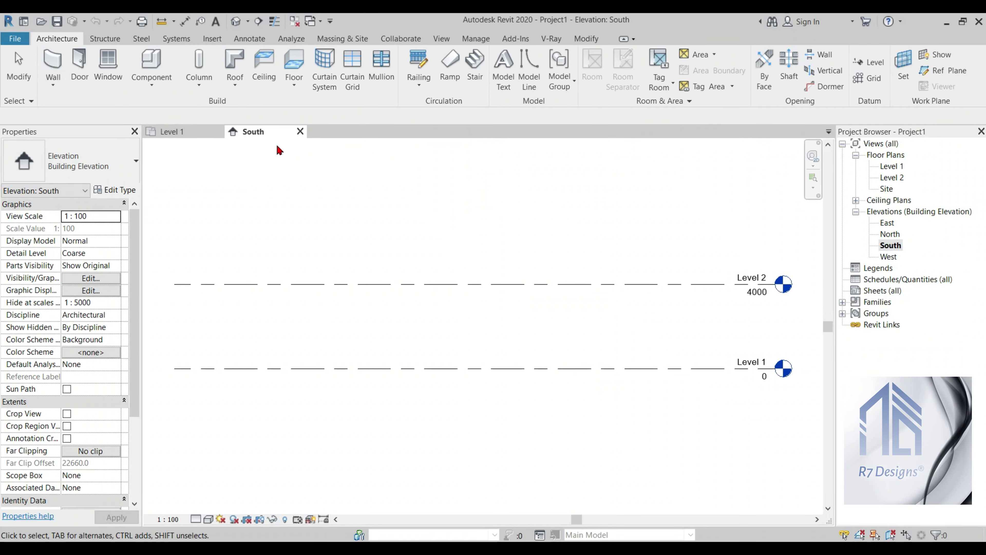
pyautogui.click(216, 131)
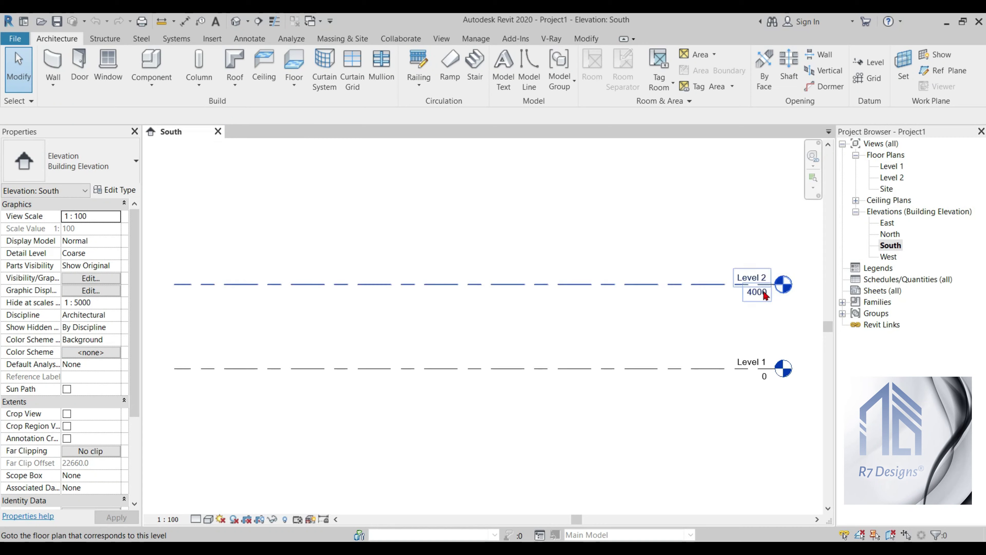
# - Rename Level 1 to 'Undeground Level' and set its elevation to -1600
pyautogui.doubleClick(755, 362)
pyautogui.write('Undeground')
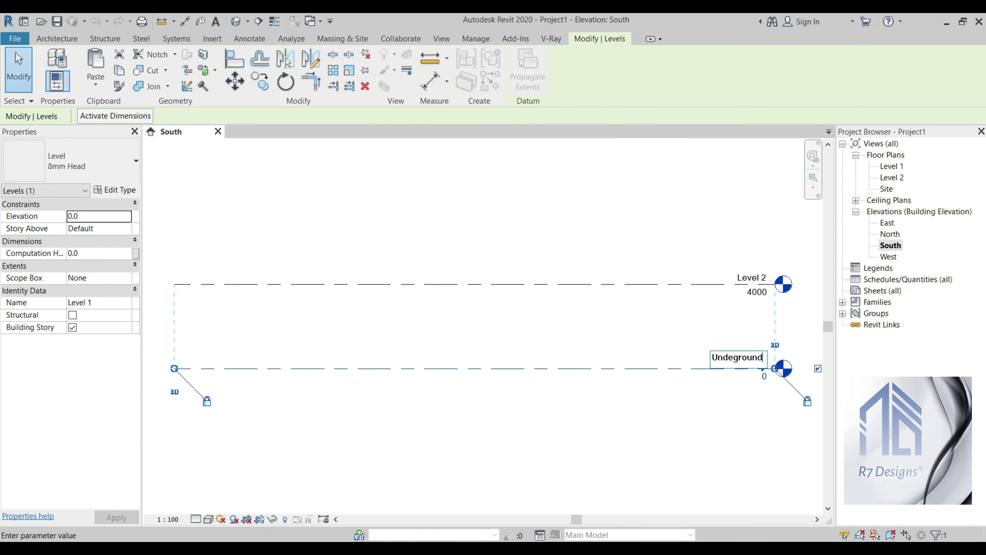
pyautogui.write('Level')
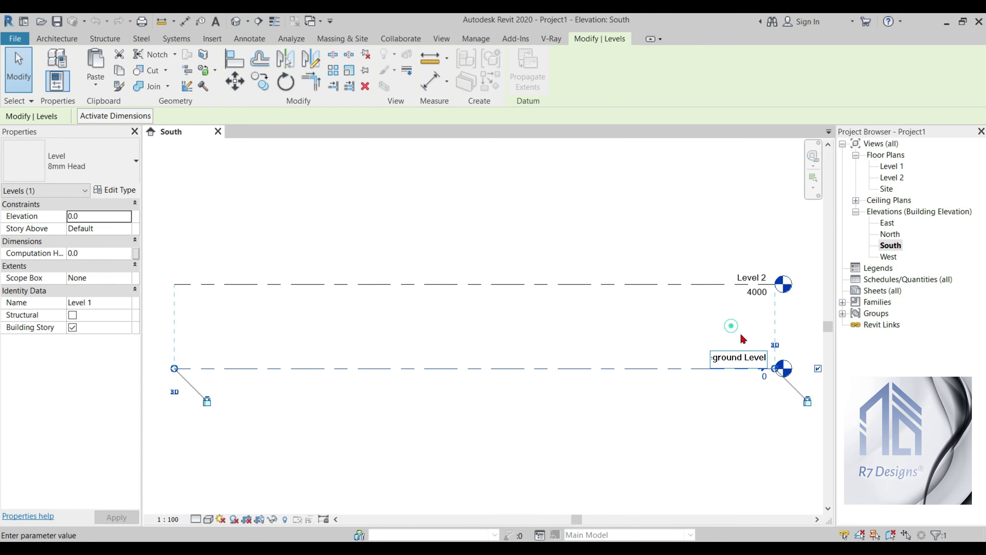
pyautogui.click(763, 379)
pyautogui.write('-1600')
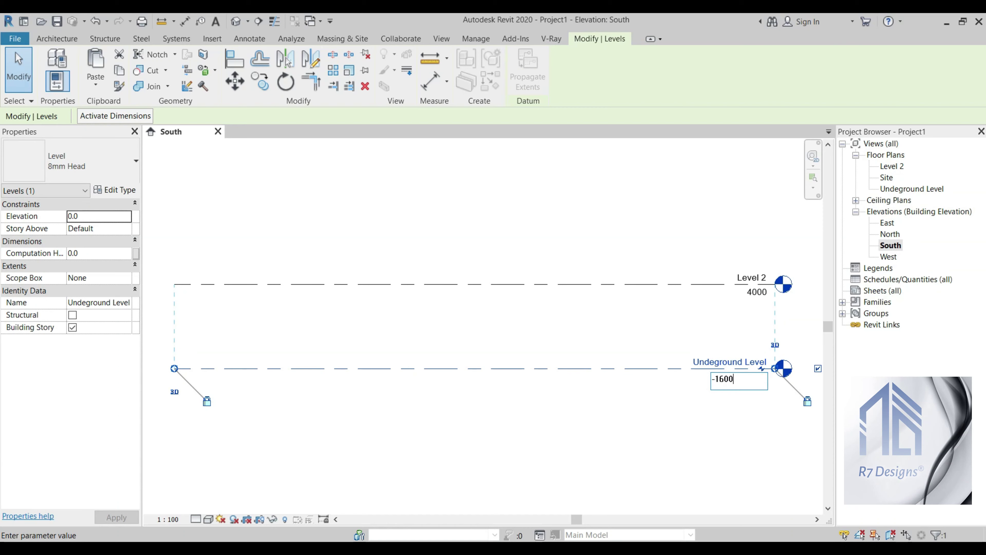
pyautogui.press('Return')
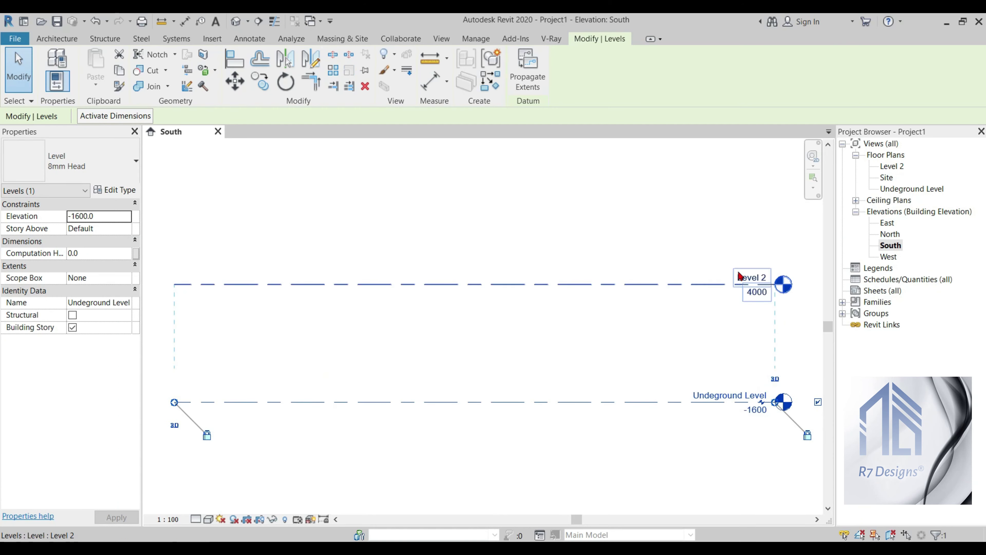
pyautogui.click(743, 279)
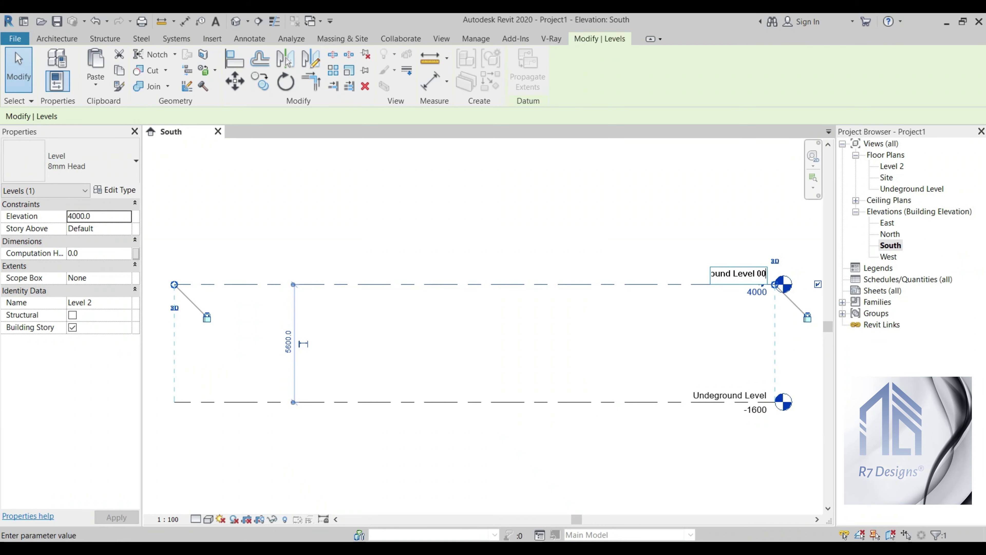
# - Name Level 2 'Ground Level 00' and set its elevation to 0
pyautogui.click(758, 293)
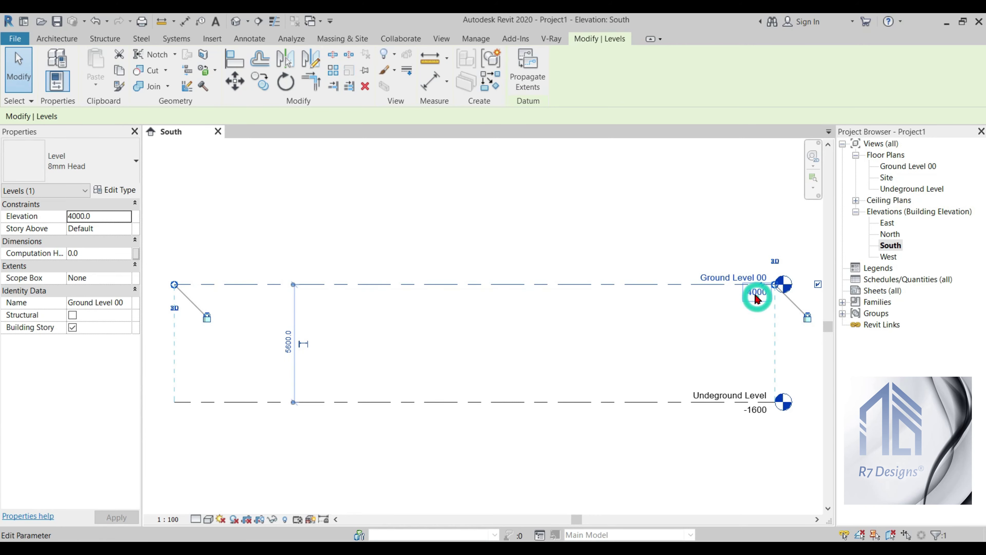
pyautogui.click(756, 294)
pyautogui.write('0')
pyautogui.press('Return')
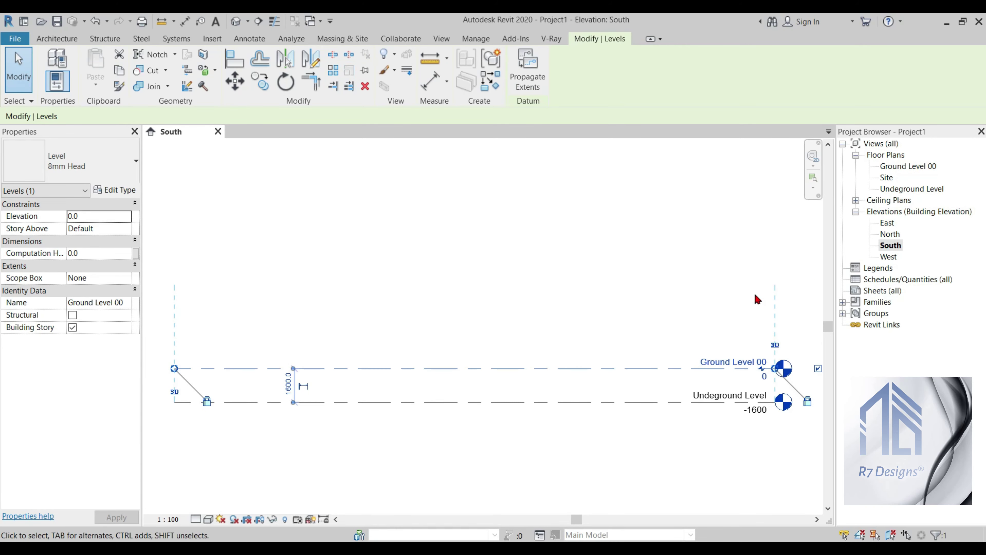
pyautogui.click(678, 337)
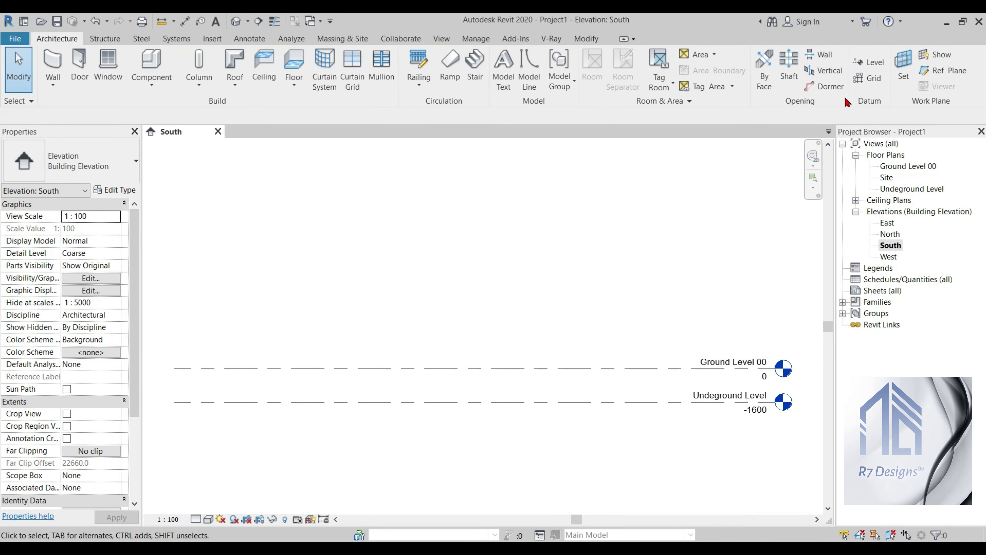
# - Draw a new level line across the South elevation
pyautogui.press('l')
pyautogui.press('l')
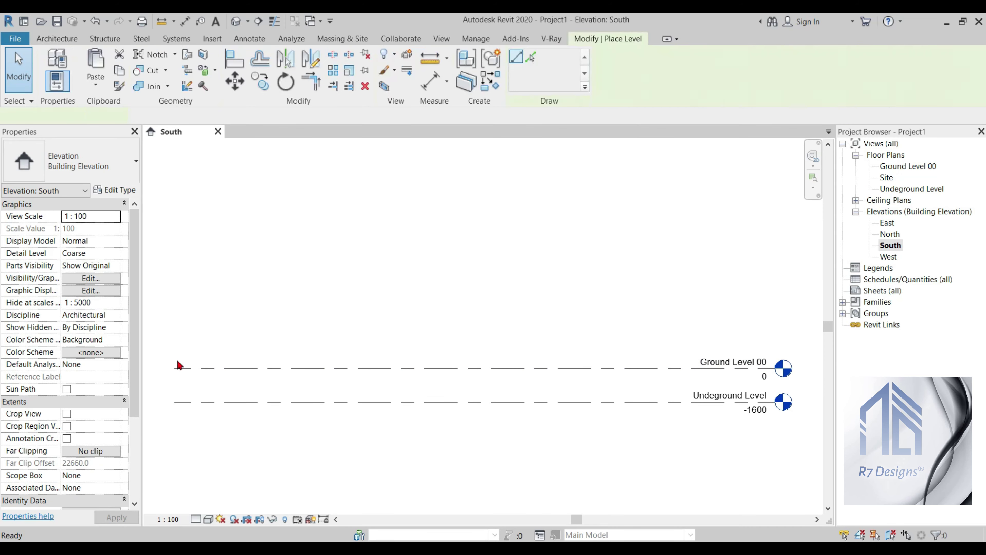
pyautogui.click(175, 361)
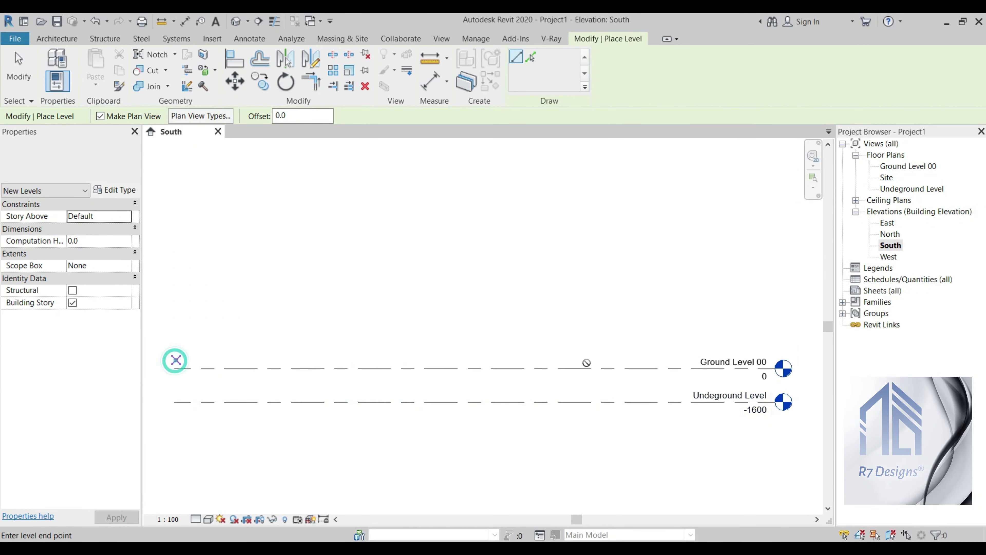
pyautogui.click(775, 360)
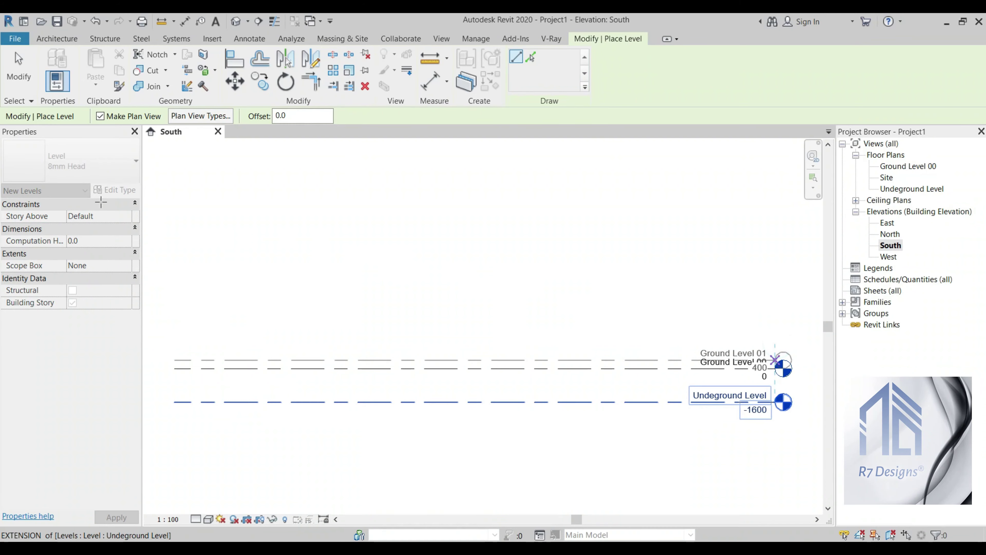
pyautogui.press('Escape')
pyautogui.press('Escape')
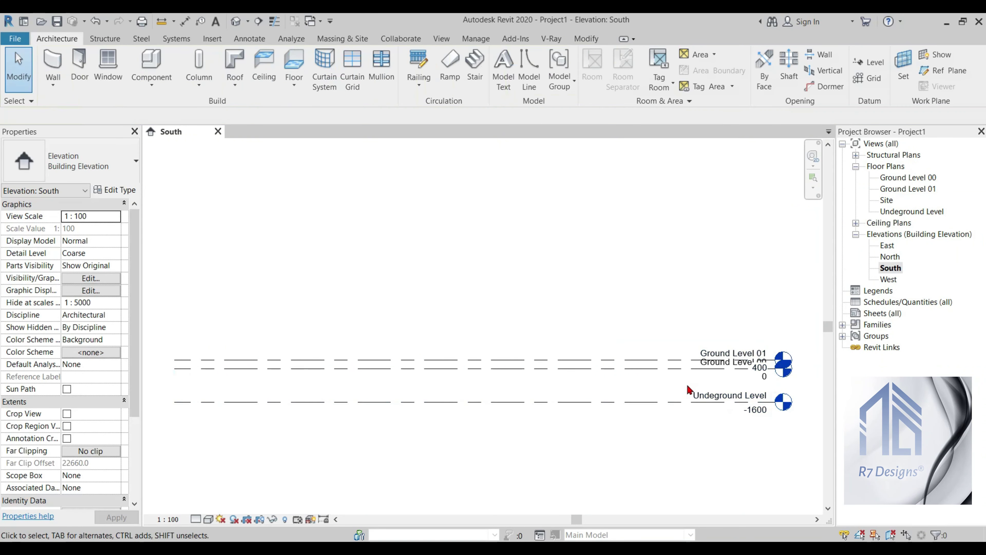
# - Add elbows to the Ground Level 00 and Ground Level 01 level heads
pyautogui.click(687, 372)
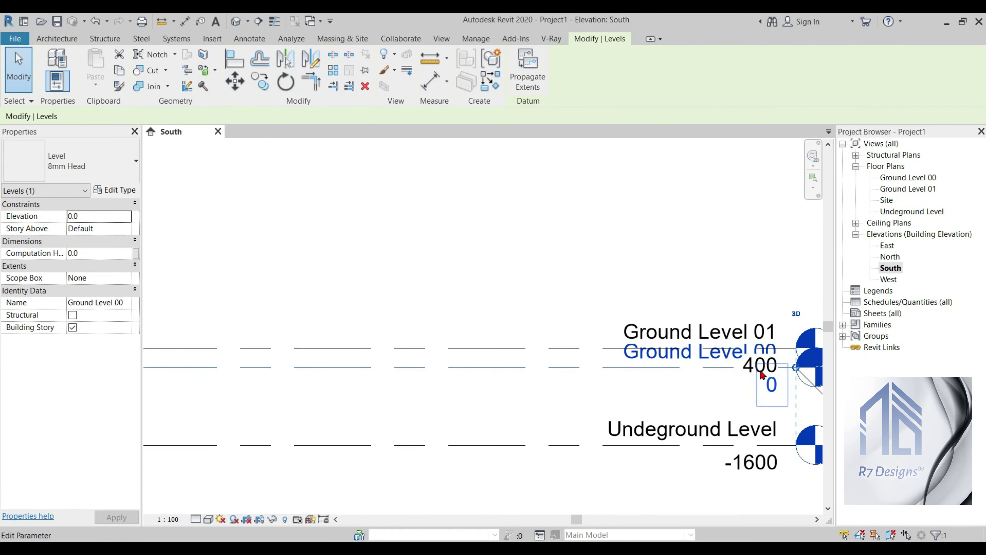
pyautogui.scroll(2, 761, 374)
pyautogui.click(768, 372)
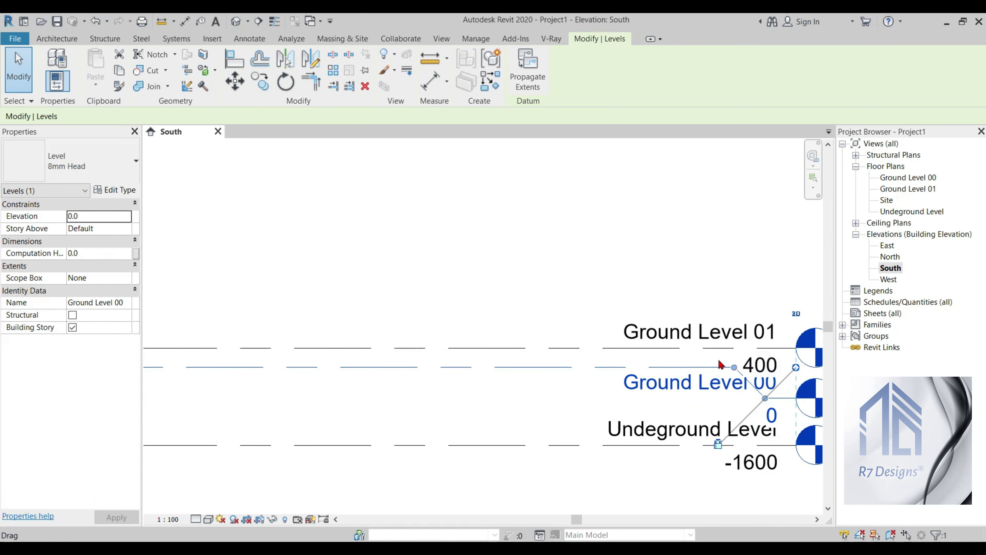
pyautogui.click(765, 349)
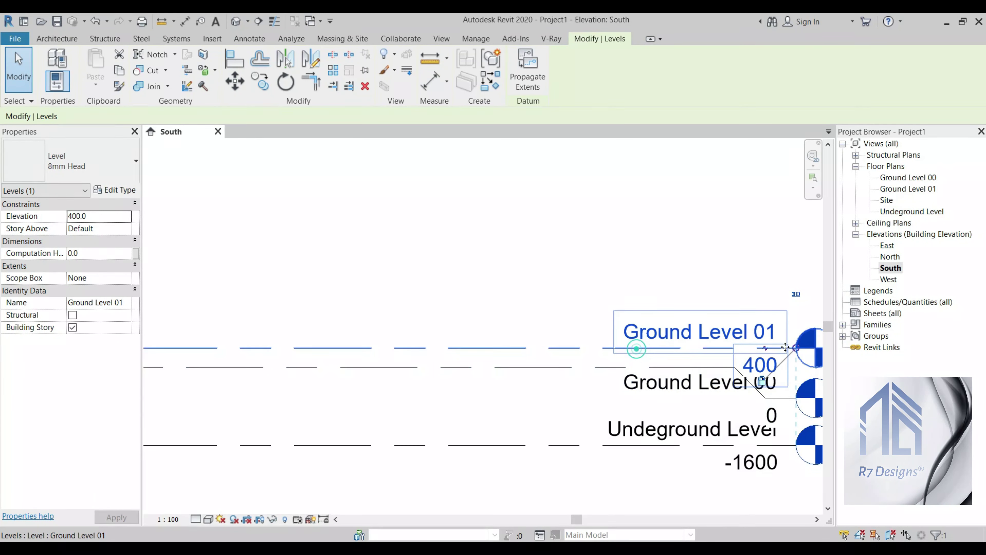
pyautogui.click(772, 352)
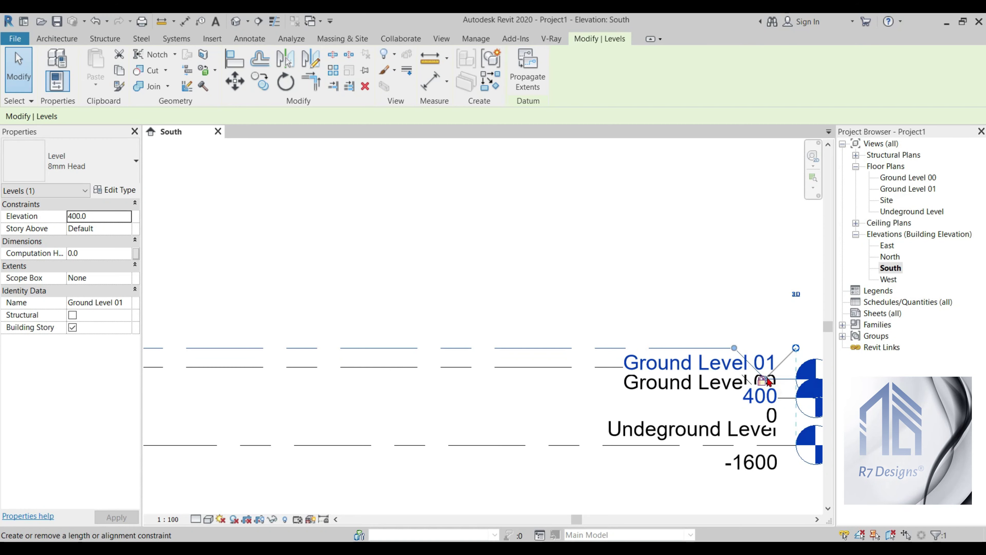
pyautogui.scroll(1, 768, 382)
pyautogui.scroll(1, 770, 382)
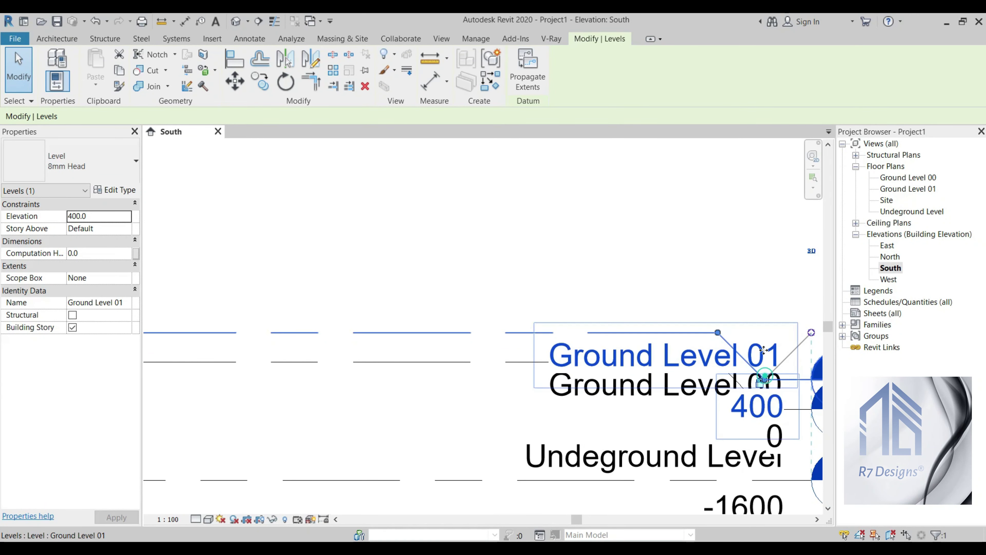
pyautogui.click(727, 280)
# - Raise the Ground Level 01 label above the others and set its elevation to 300
pyautogui.click(766, 378)
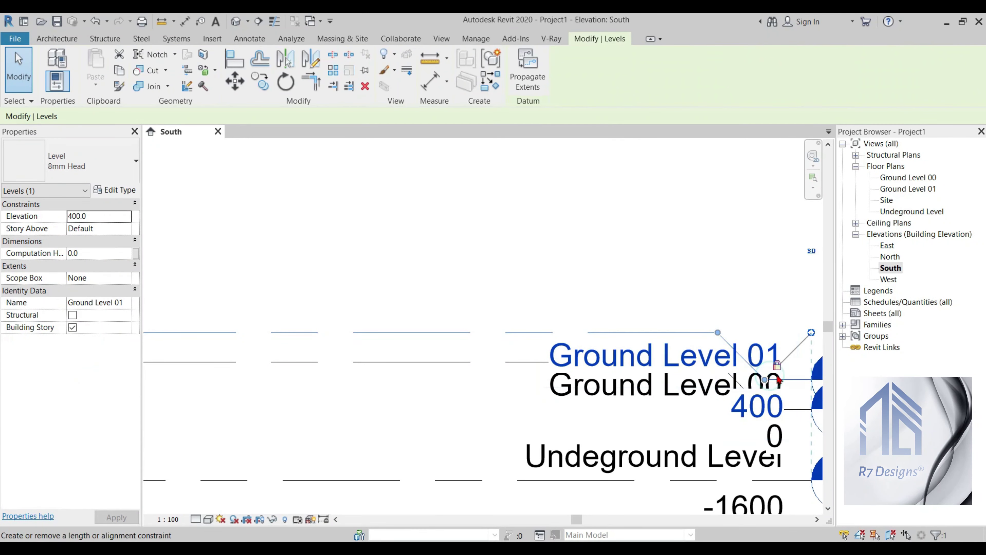
pyautogui.moveTo(769, 379); pyautogui.dragTo(766, 283)
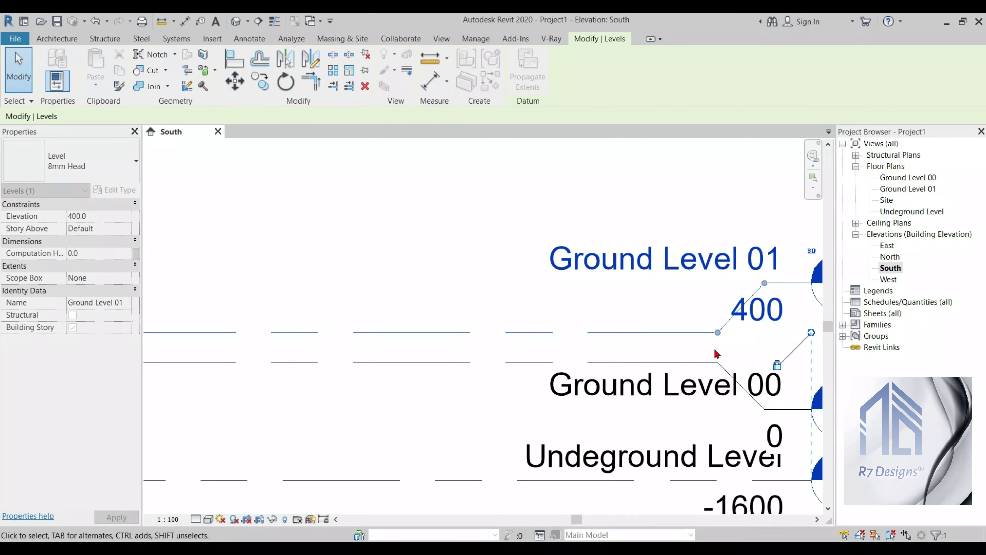
pyautogui.click(750, 318)
pyautogui.write('300')
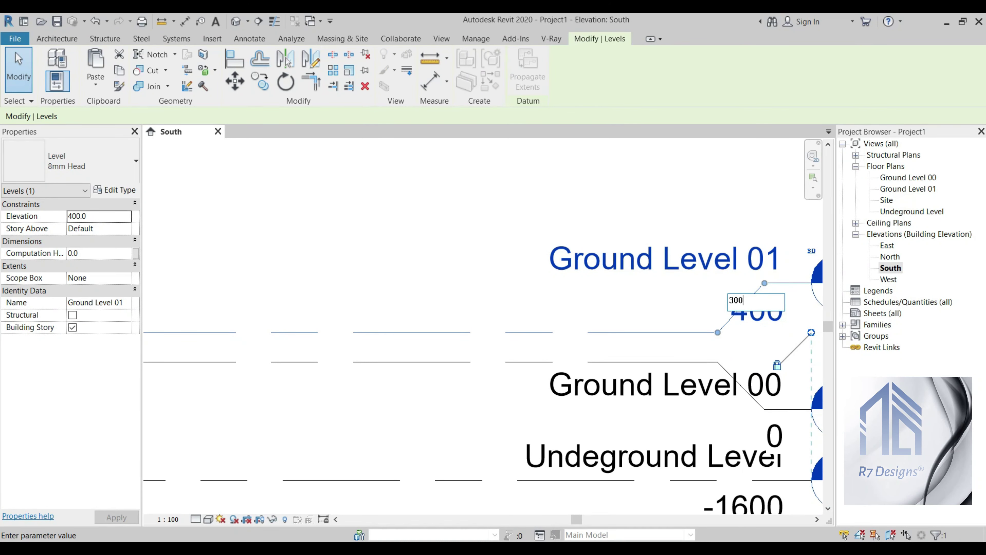
pyautogui.press('Return')
pyautogui.click(443, 267)
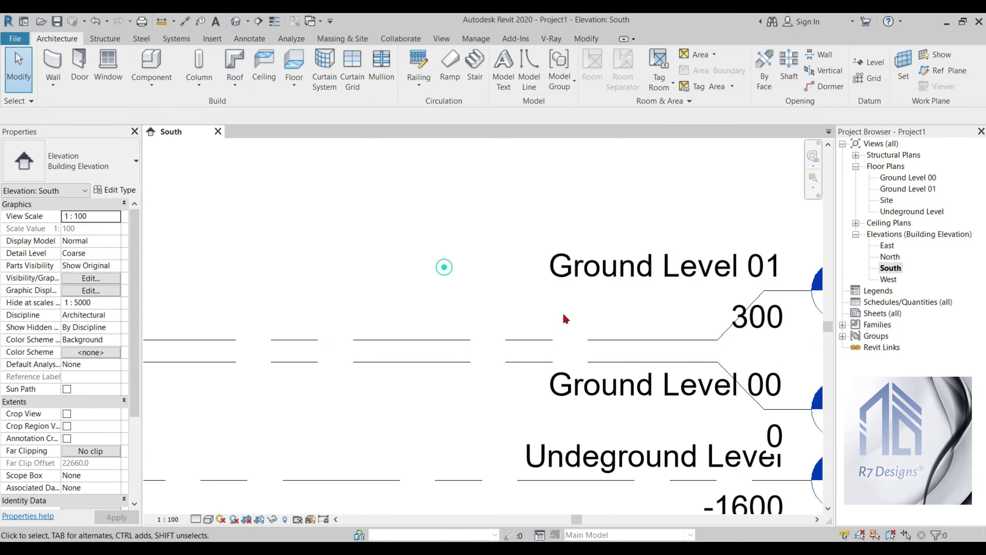
pyautogui.scroll(-5, 564, 319)
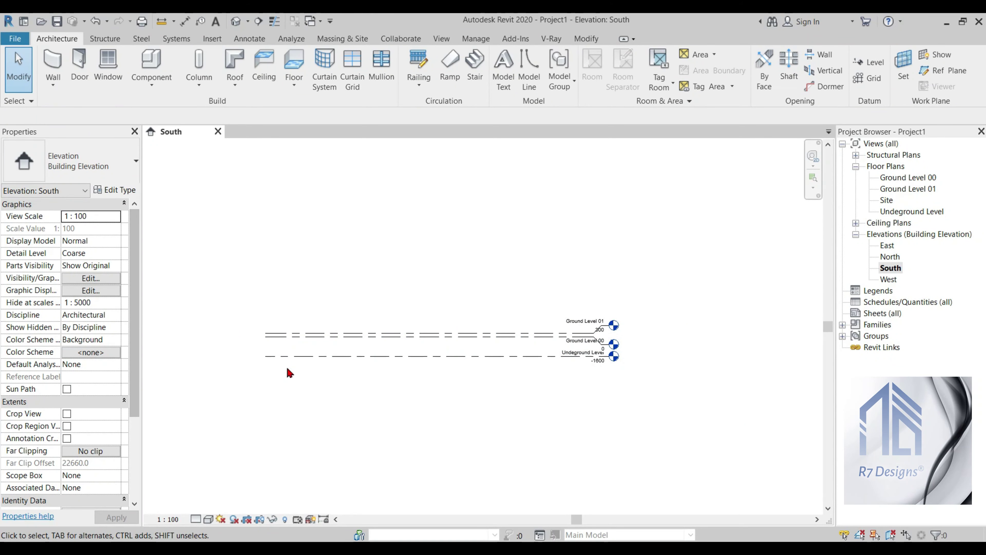
pyautogui.scroll(1, 280, 334)
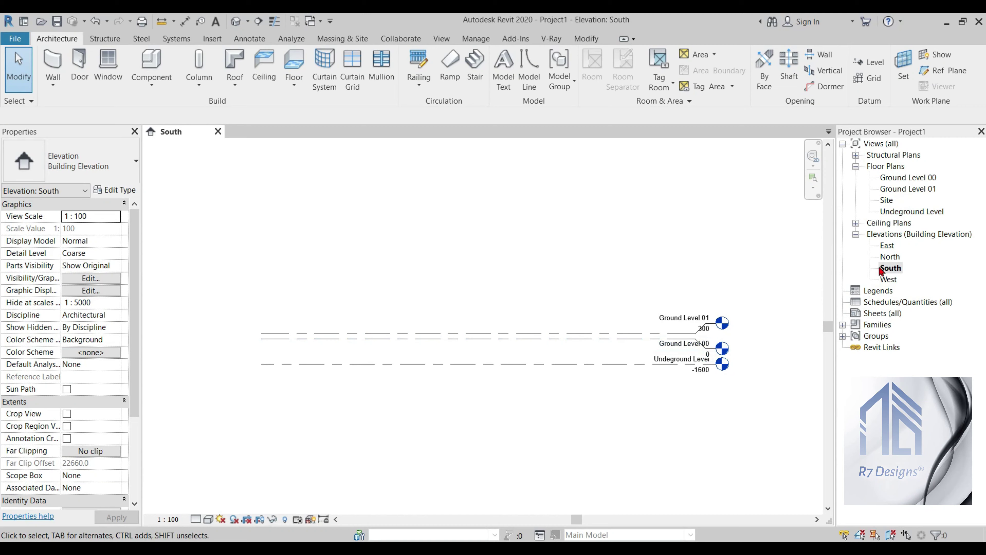
# - On Ground Level 00, draw two vertical reference planes 6000 apart
pyautogui.doubleClick(904, 178)
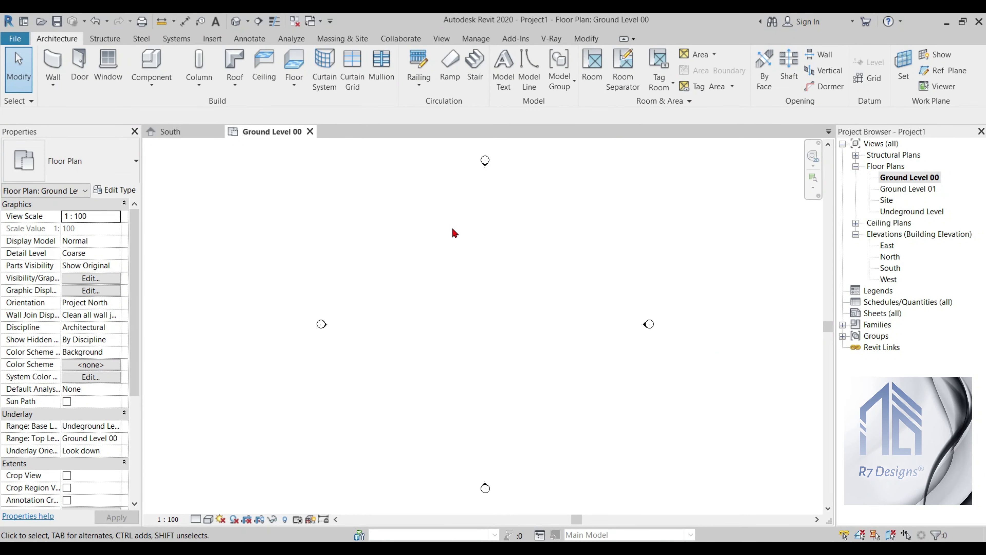
pyautogui.scroll(1, 460, 279)
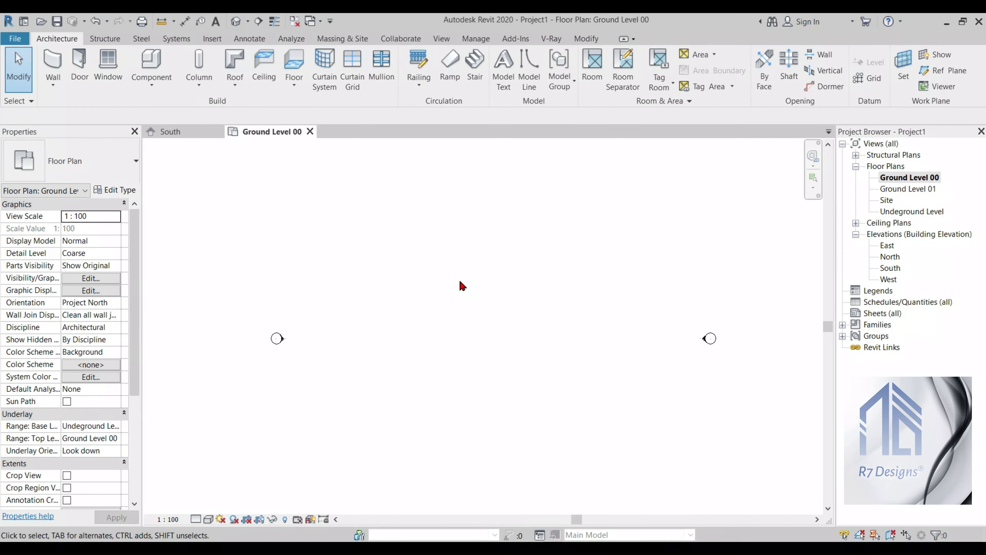
pyautogui.click(943, 74)
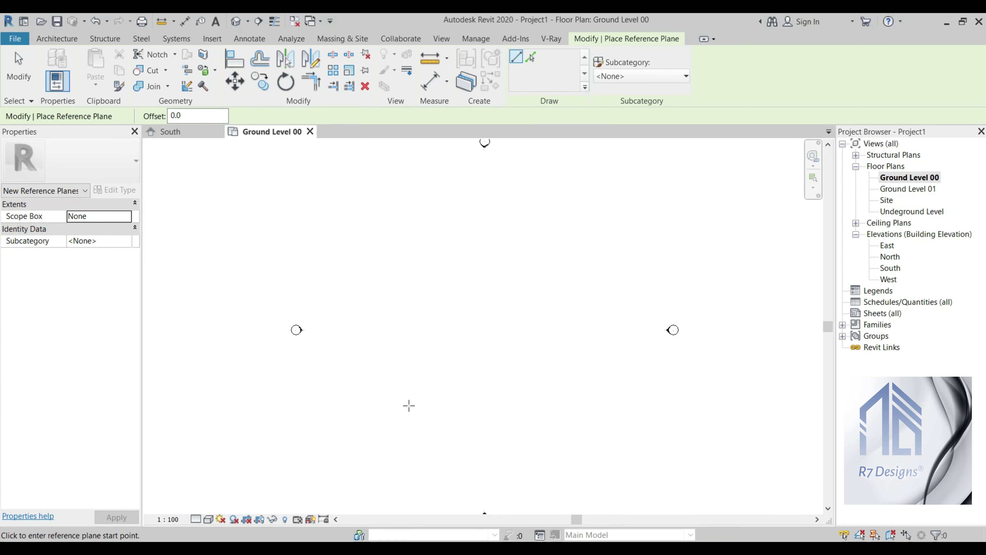
pyautogui.scroll(1, 419, 403)
pyautogui.click(450, 404)
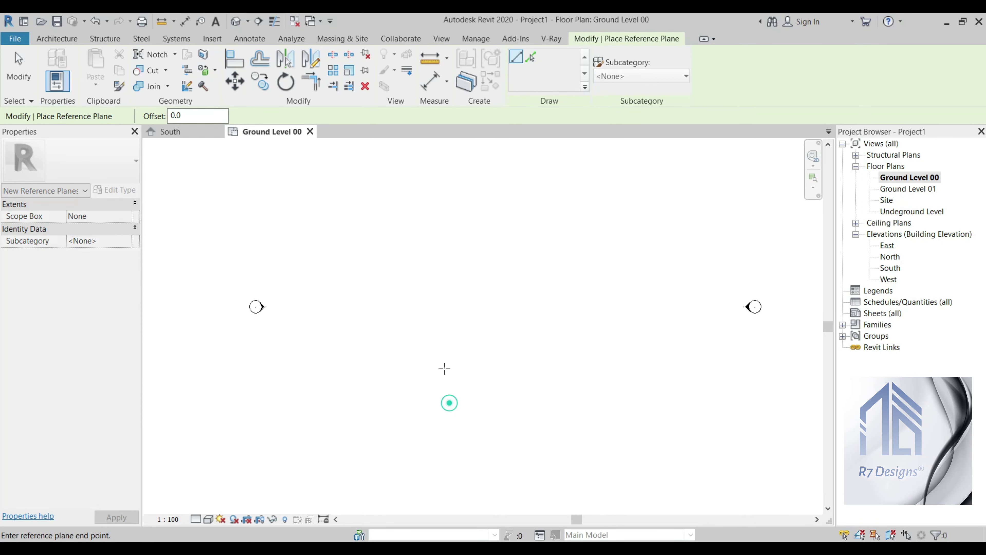
pyautogui.click(449, 248)
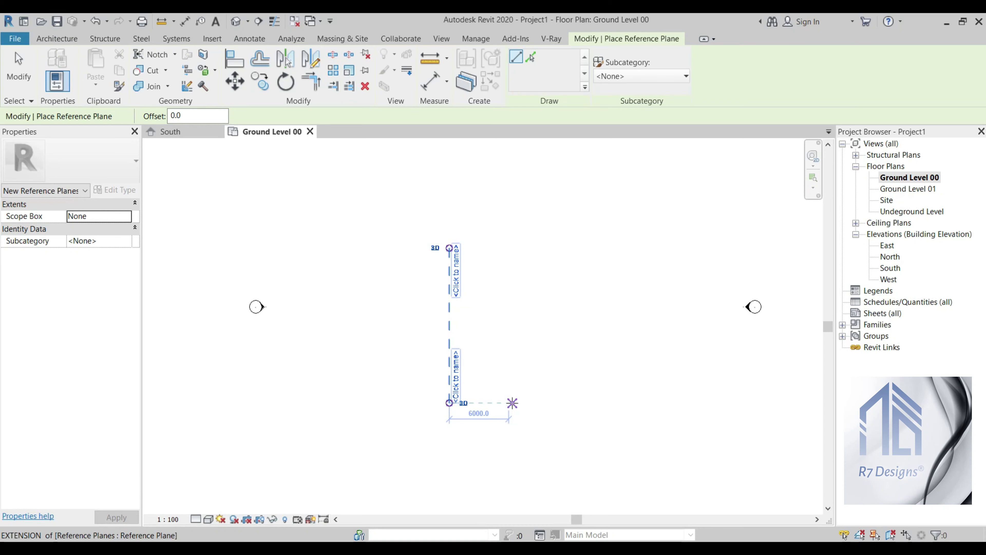
pyautogui.click(512, 403)
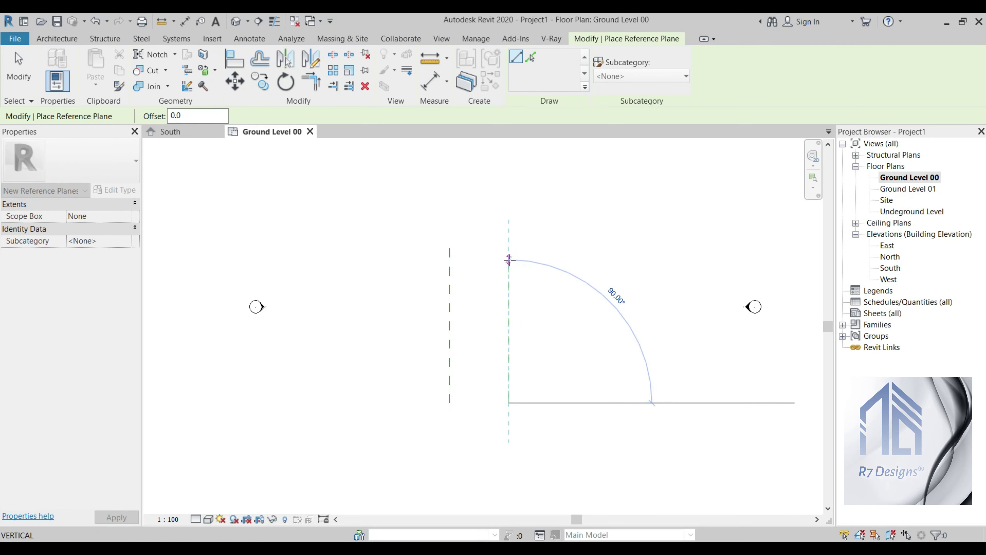
pyautogui.click(508, 247)
pyautogui.scroll(2, 457, 396)
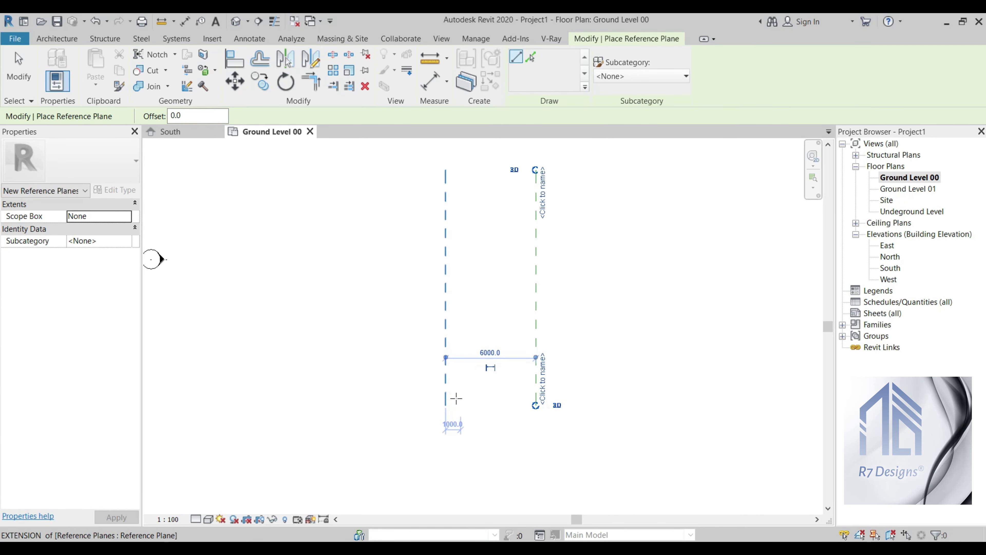
# - Draw two horizontal reference planes 4000 apart to close the rectangle
pyautogui.click(430, 394)
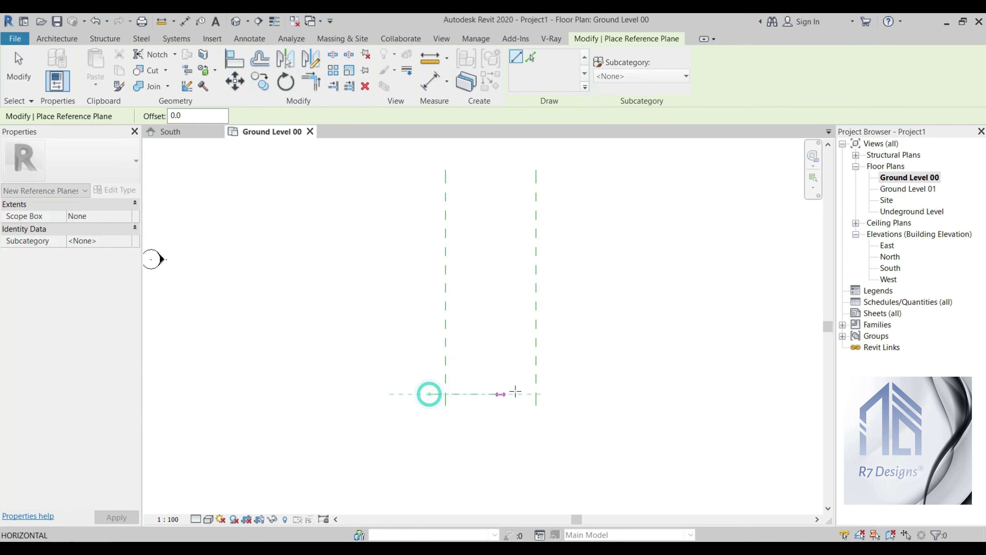
pyautogui.click(556, 394)
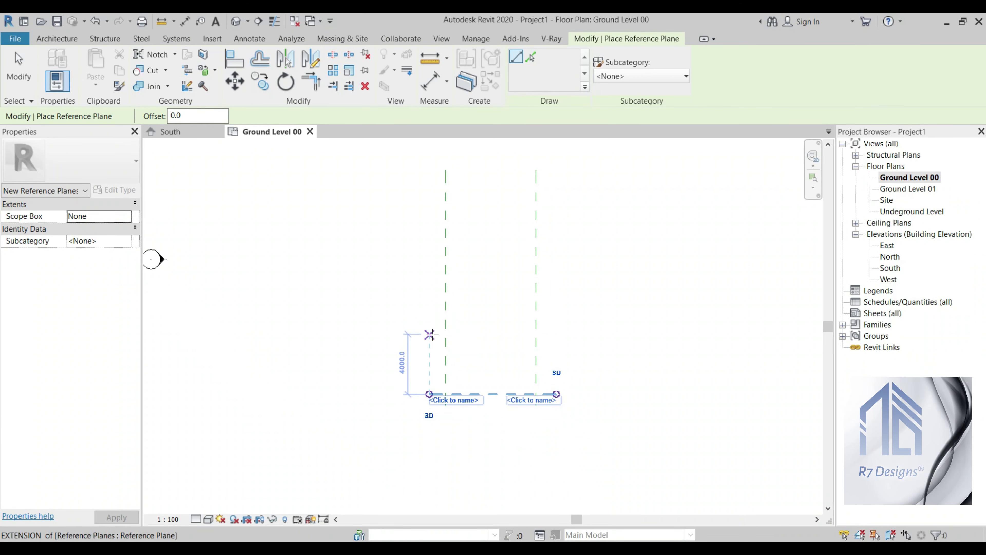
pyautogui.click(430, 331)
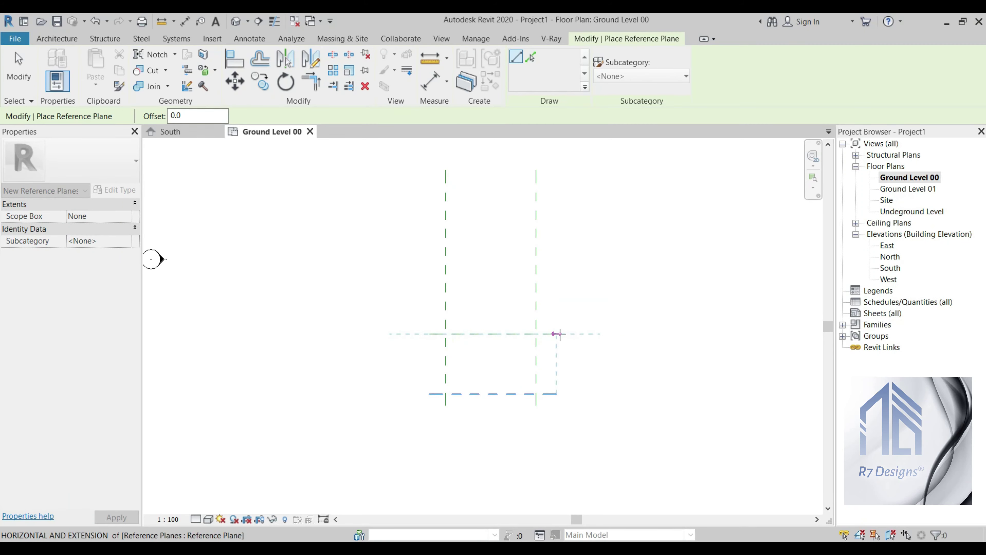
pyautogui.click(556, 333)
pyautogui.click(18, 64)
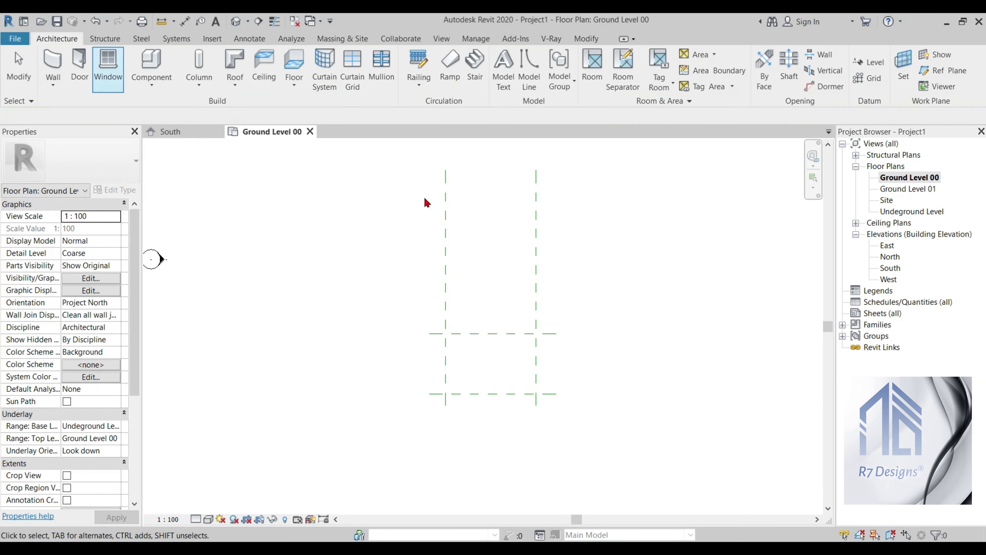
# - Shorten the right vertical reference plane to the rectangle and close the Ground Level 00 plan
pyautogui.click(447, 234)
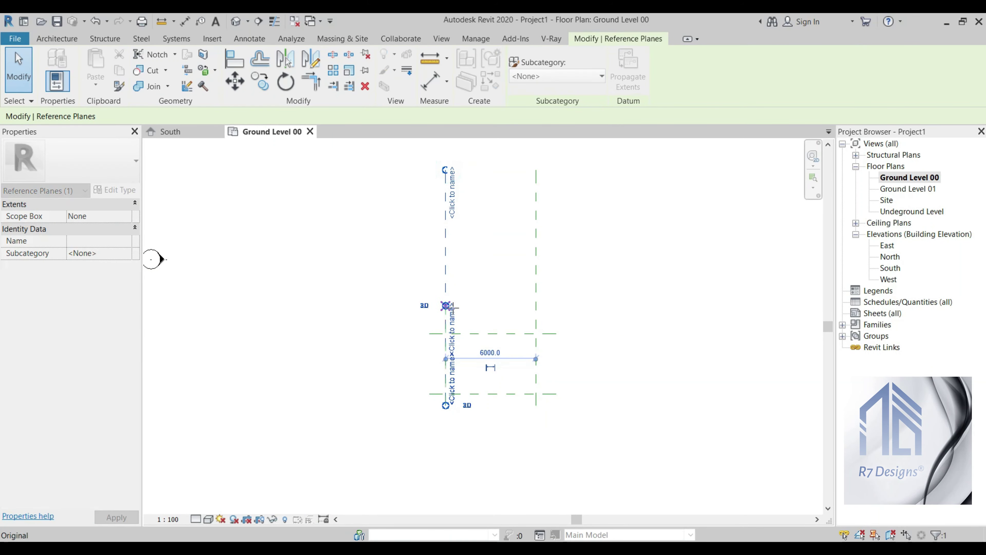
pyautogui.click(536, 198)
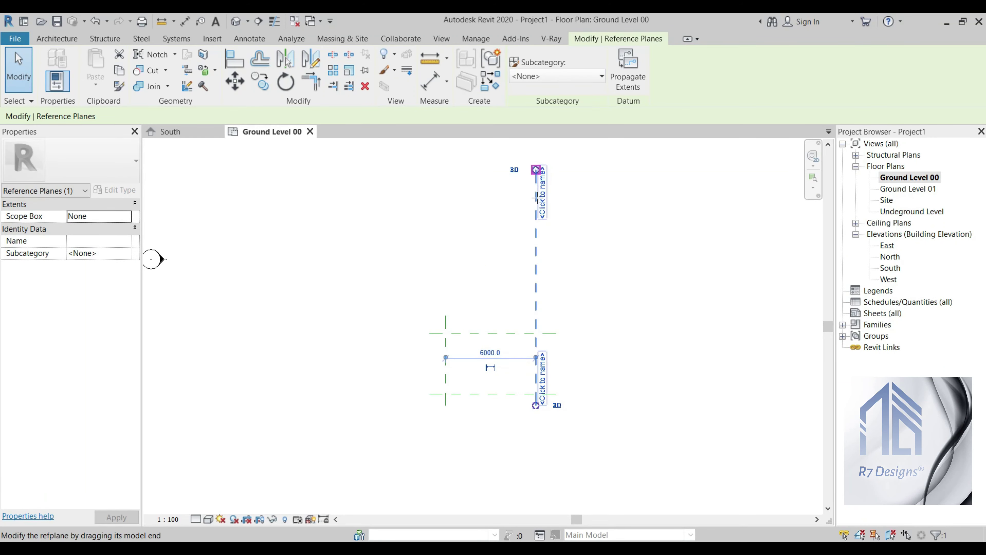
pyautogui.moveTo(536, 170); pyautogui.dragTo(535, 315)
pyautogui.click(578, 365)
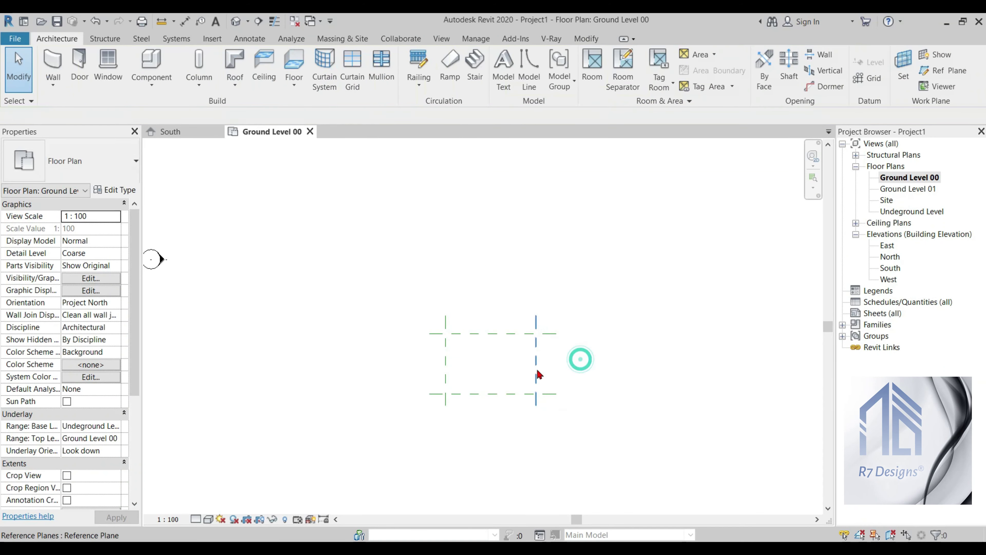
pyautogui.scroll(1, 577, 356)
pyautogui.scroll(1, 364, 375)
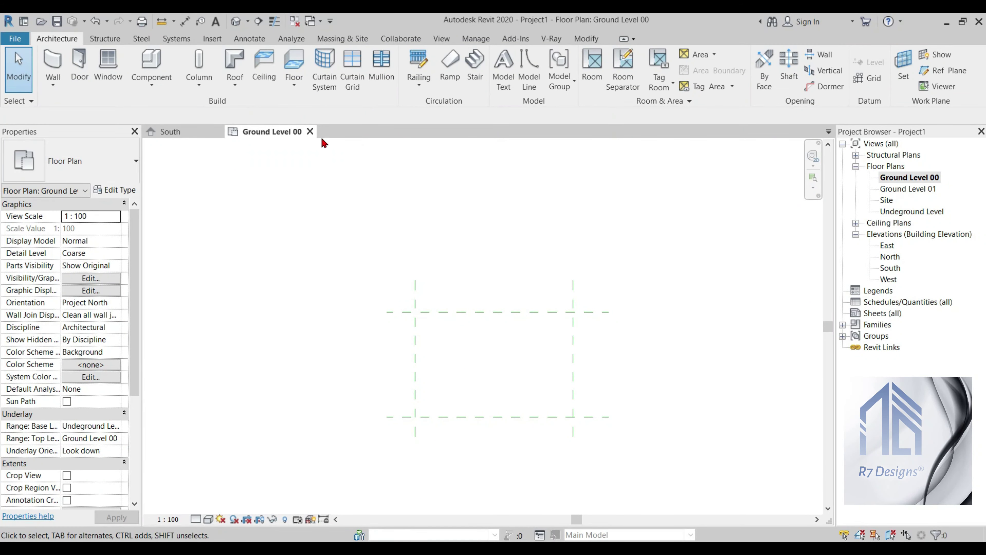
pyautogui.click(310, 132)
# - On Ground Level 01, start a floor of type Generic 300mm
pyautogui.doubleClick(923, 189)
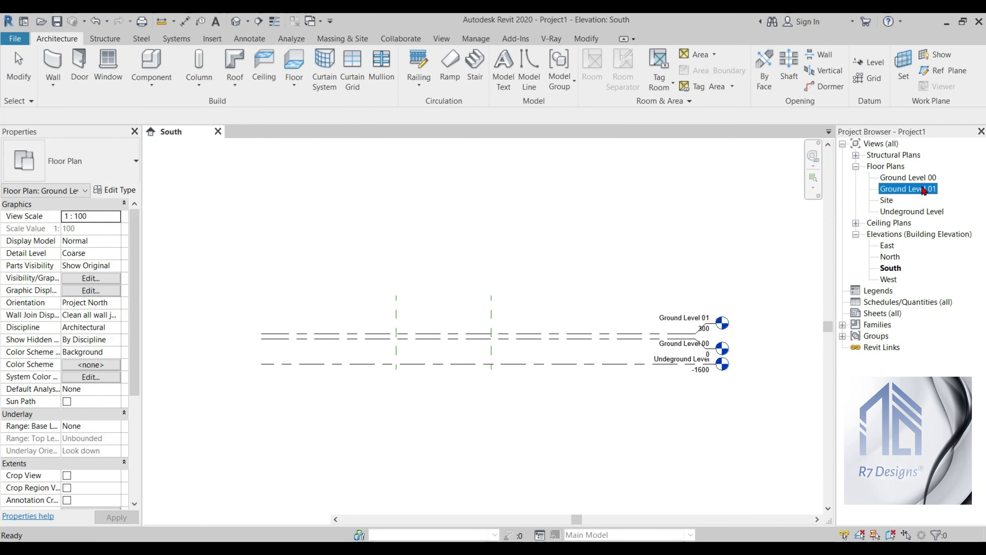
pyautogui.scroll(2, 441, 390)
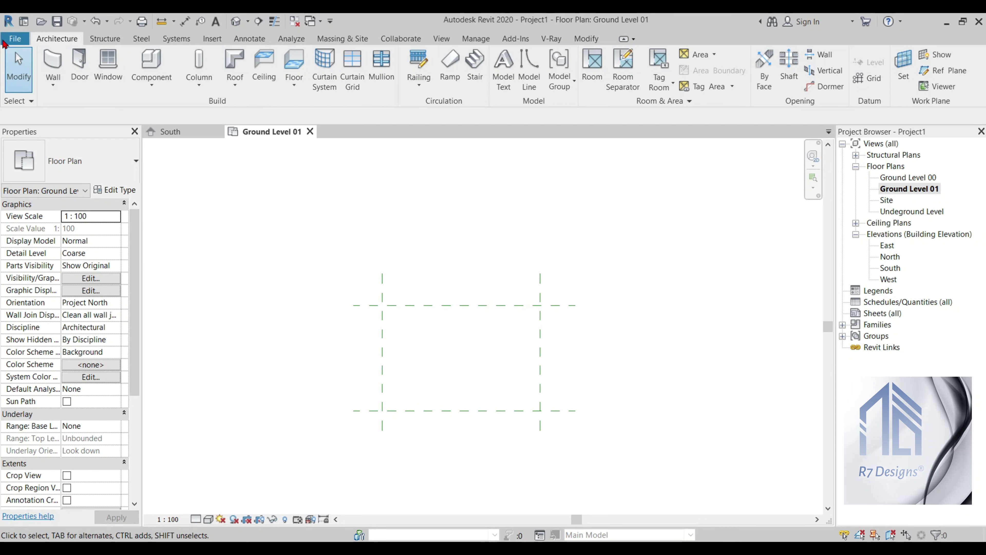
pyautogui.click(288, 65)
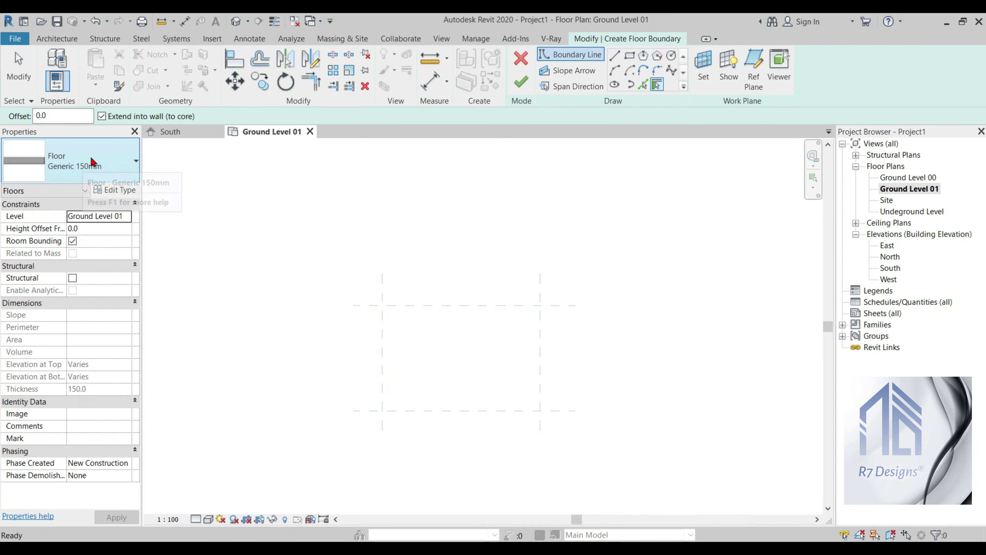
pyautogui.click(93, 162)
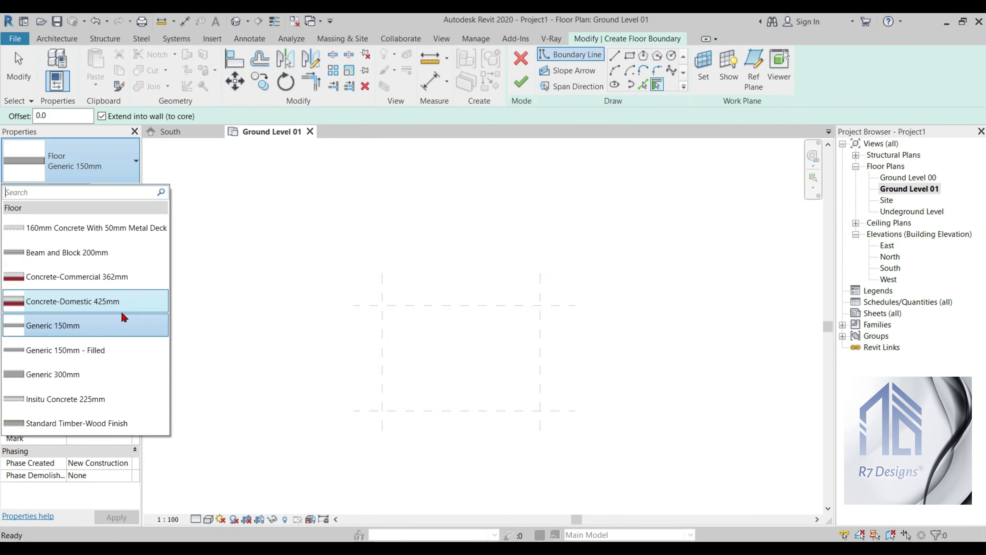
pyautogui.click(60, 373)
# - Sketch the 6000 by 4000 rectangular boundary on the plane intersections and finish the floor
pyautogui.click(629, 55)
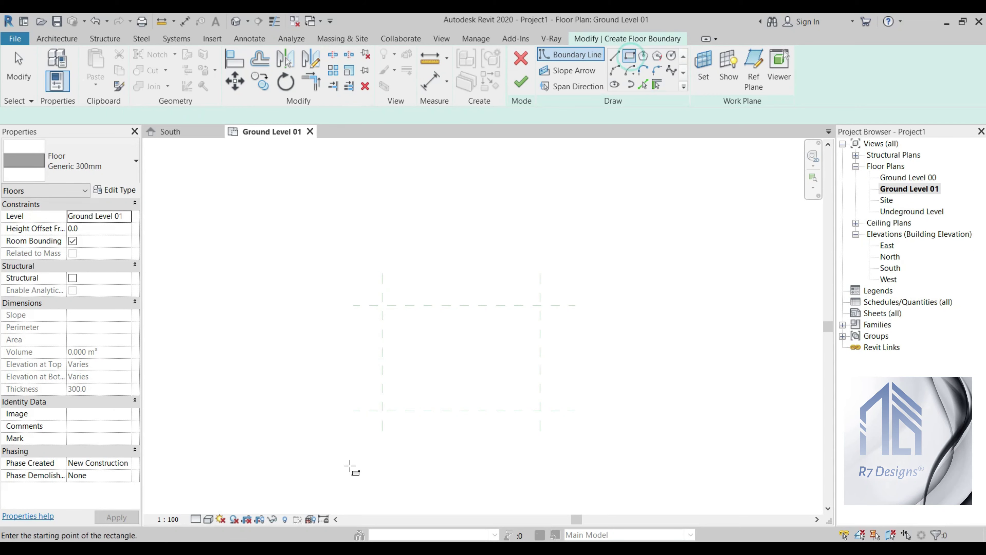
pyautogui.click(383, 305)
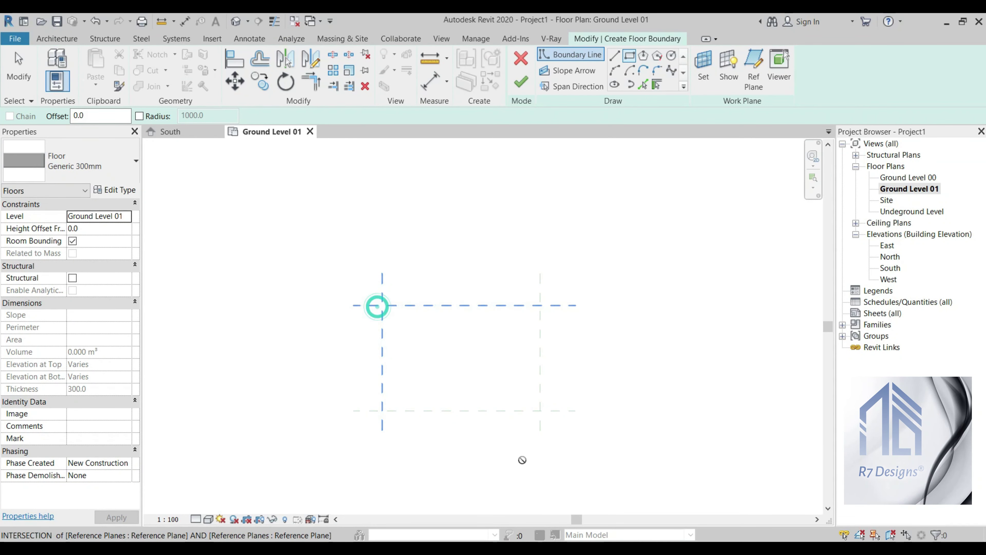
pyautogui.click(540, 411)
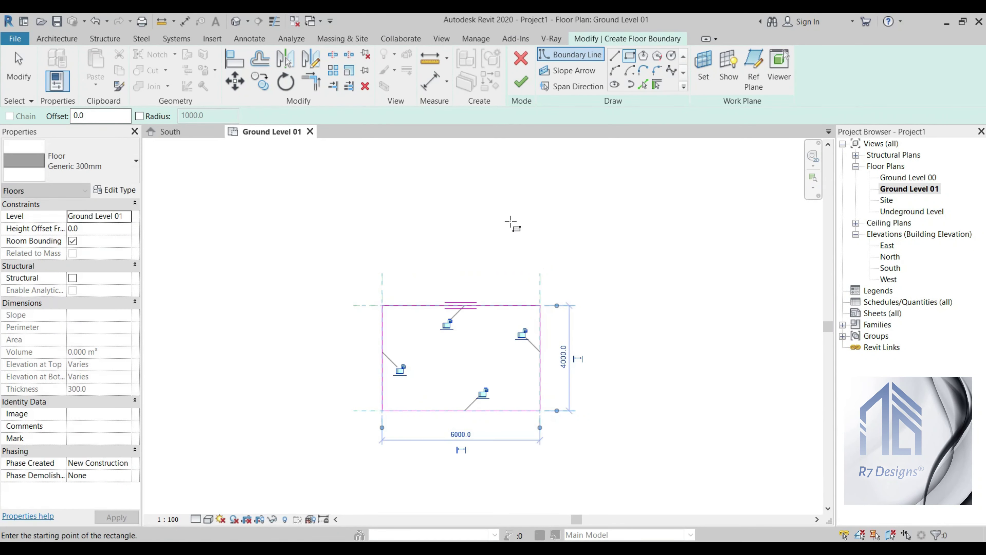
pyautogui.click(16, 76)
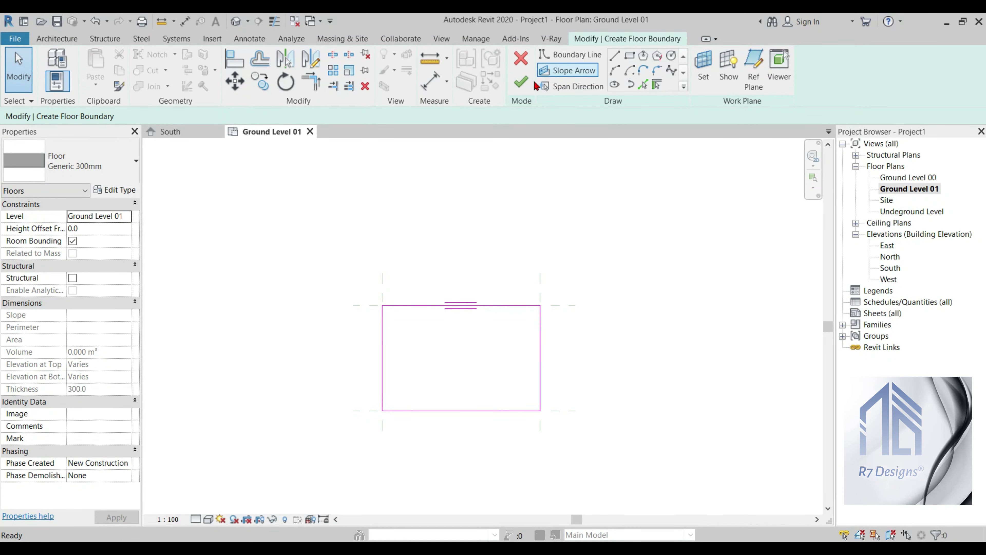
pyautogui.click(522, 82)
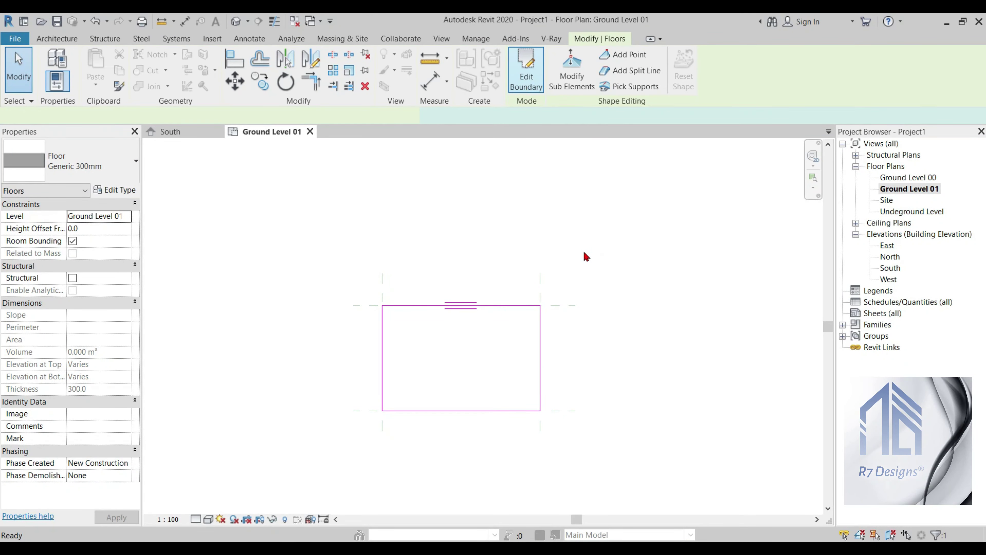
pyautogui.click(482, 240)
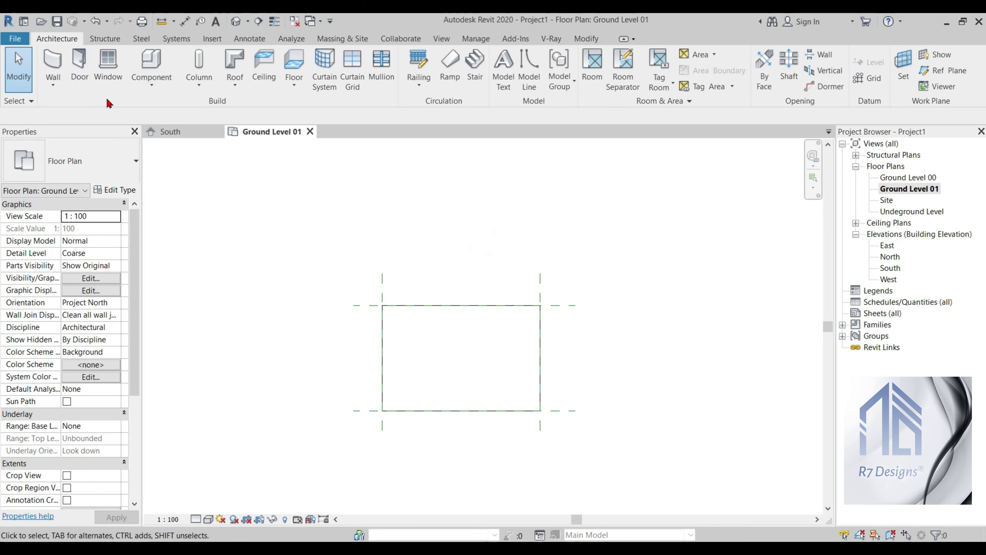
# - Place a Generic - 300mm wall along the floor's top edge
pyautogui.click(60, 70)
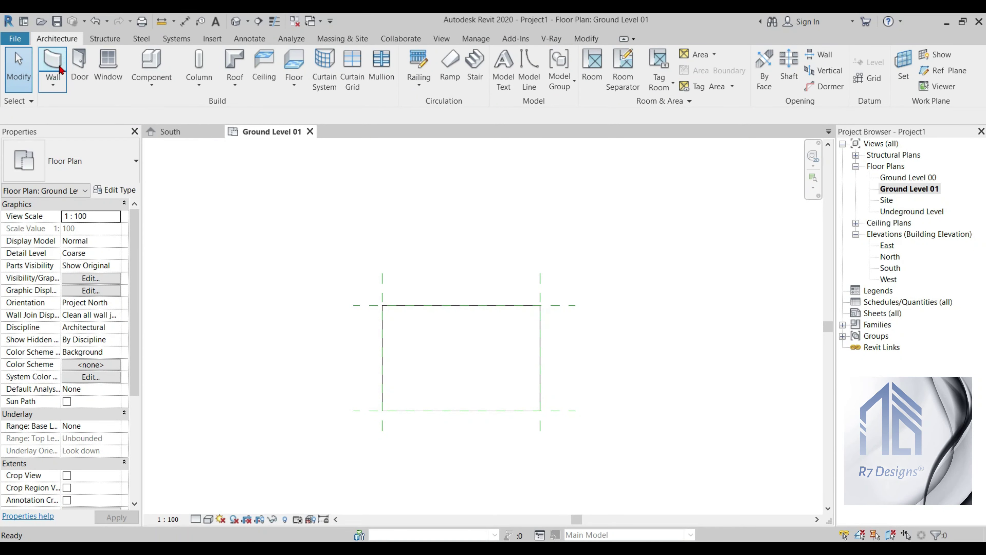
pyautogui.click(100, 172)
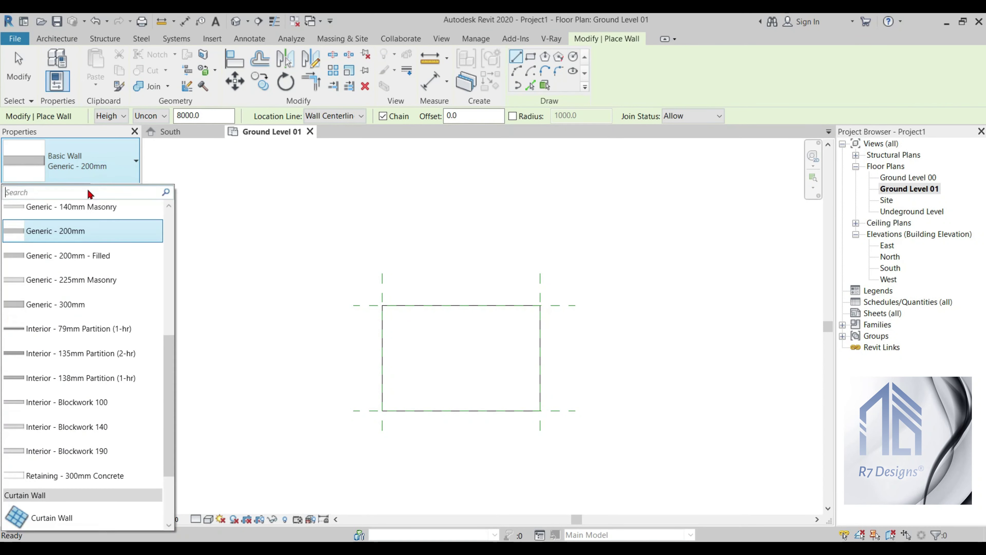
pyautogui.click(75, 309)
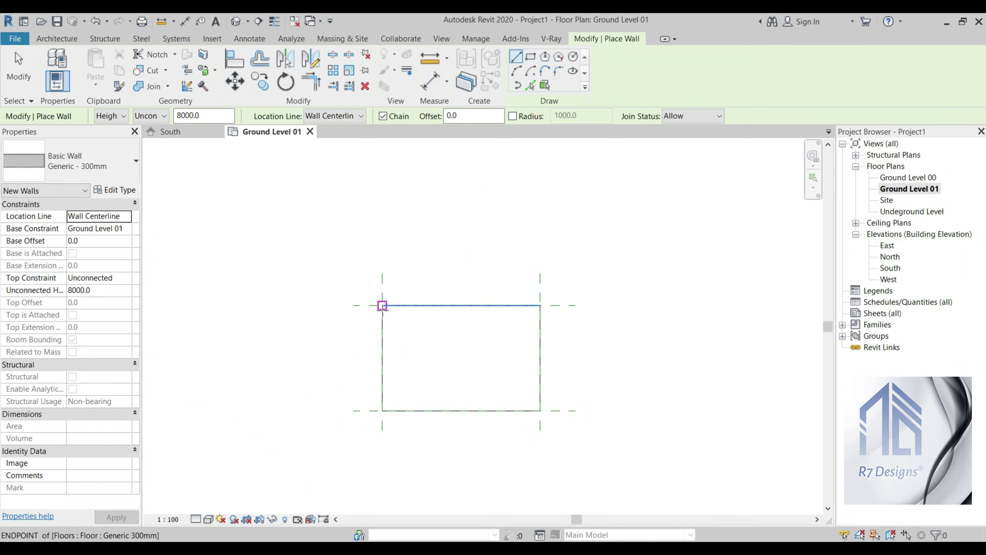
pyautogui.click(383, 306)
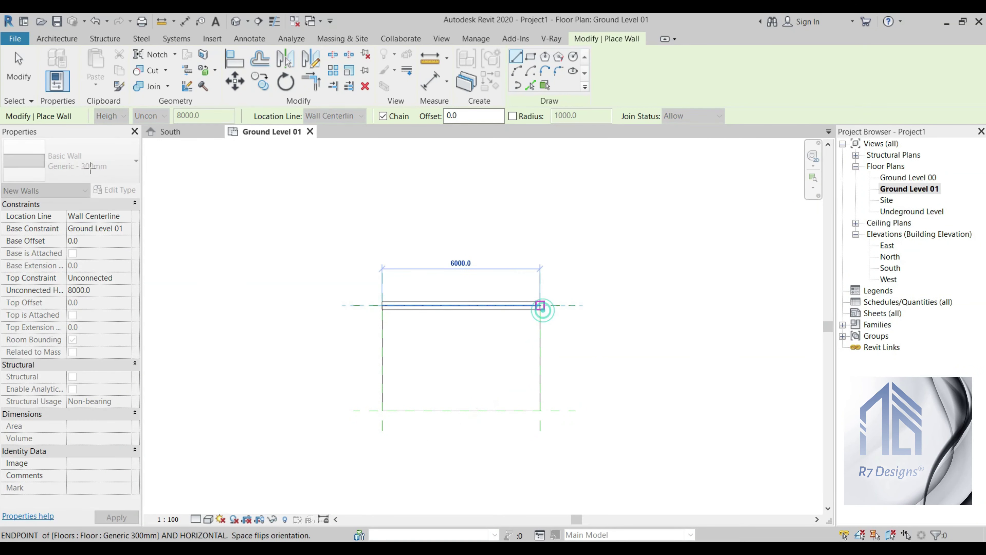
pyautogui.click(540, 305)
pyautogui.click(19, 70)
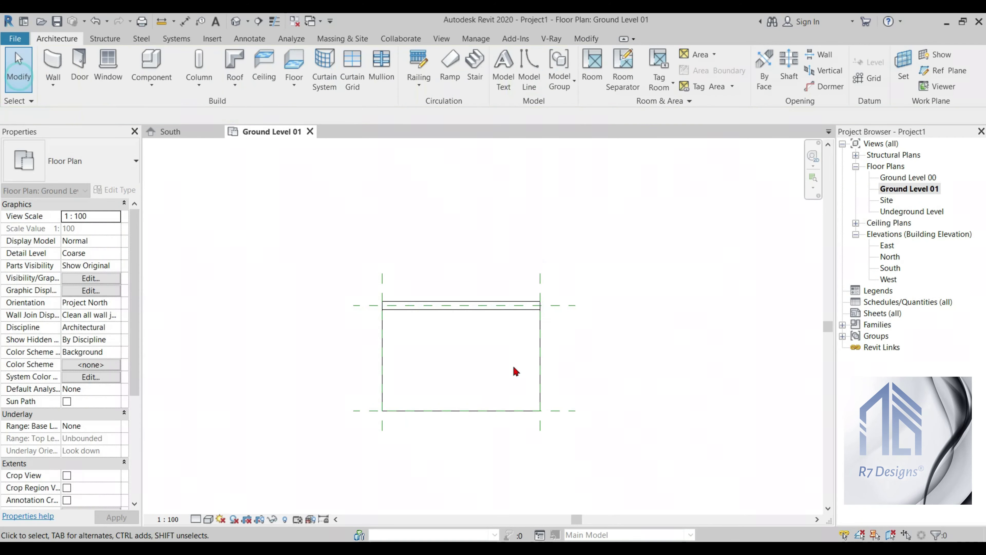
# - Lengthen the wall to 8440.5 and shift it to a 3700.0 offset
pyautogui.click(469, 307)
pyautogui.moveTo(384, 305); pyautogui.dragTo(353, 306)
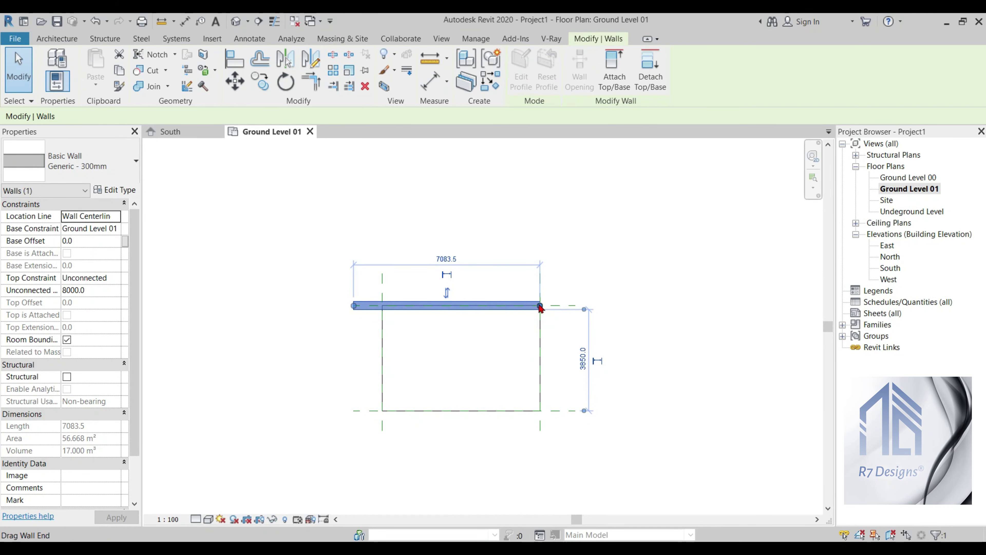
pyautogui.moveTo(540, 306); pyautogui.dragTo(578, 307)
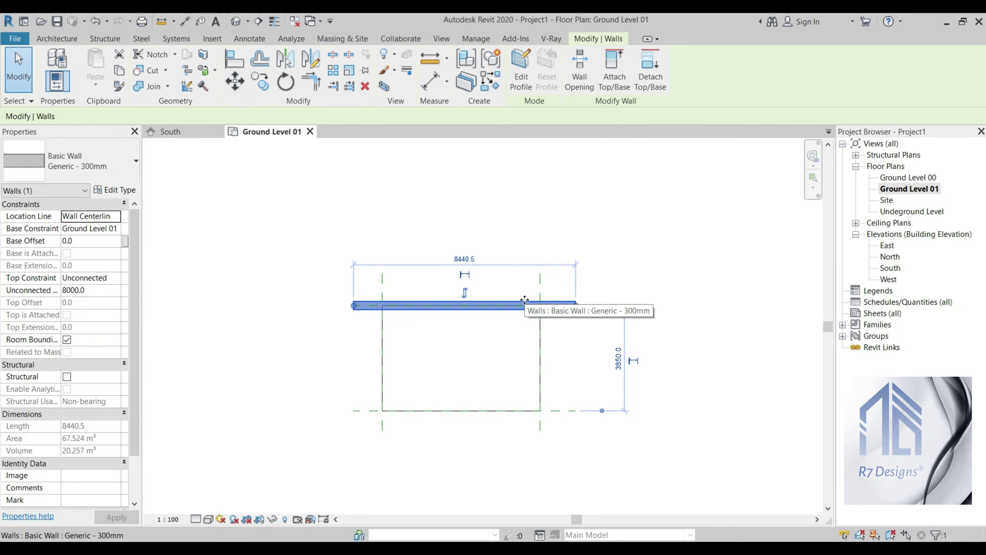
pyautogui.moveTo(527, 301); pyautogui.dragTo(520, 310)
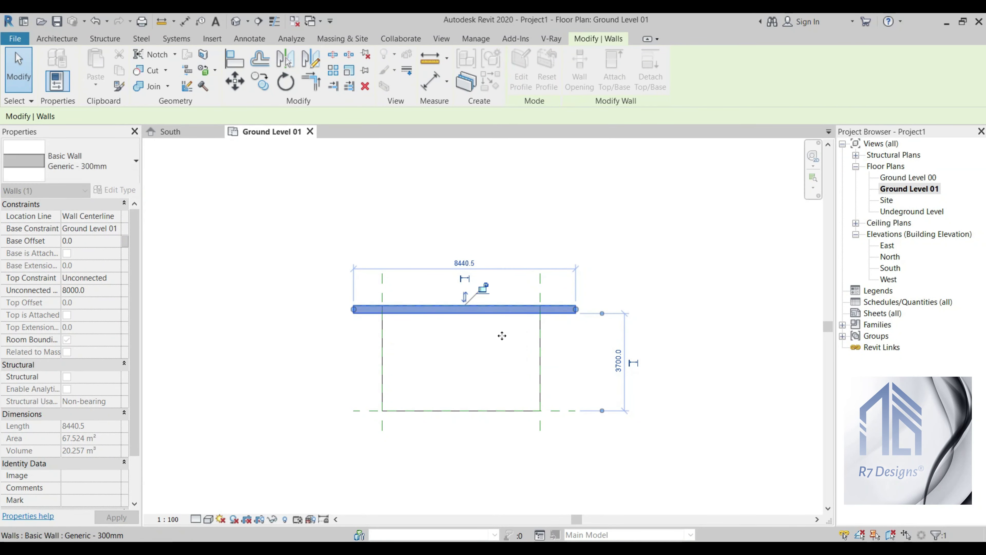
# - Set the wall's base to Undeground Level and its top constraint up to a ground level
pyautogui.click(119, 230)
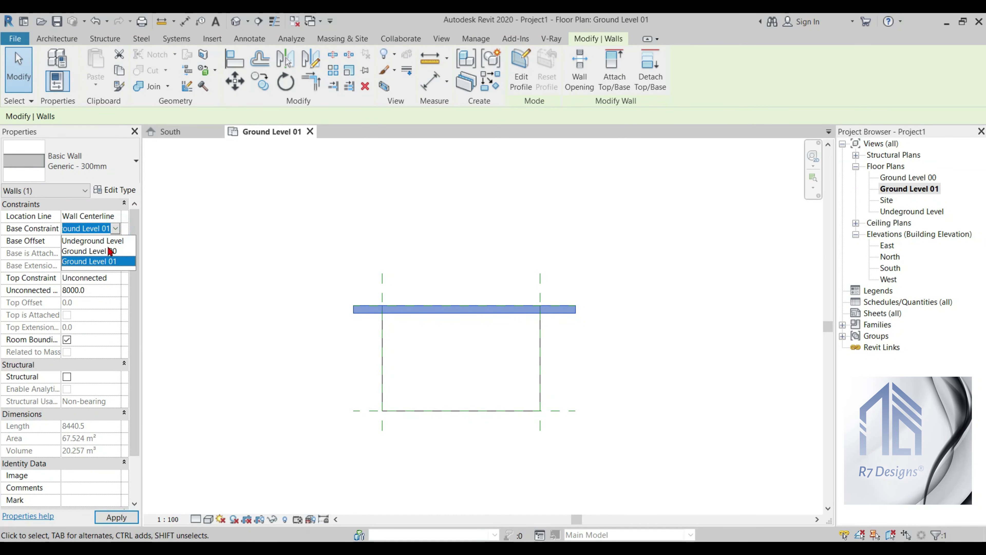
pyautogui.click(101, 243)
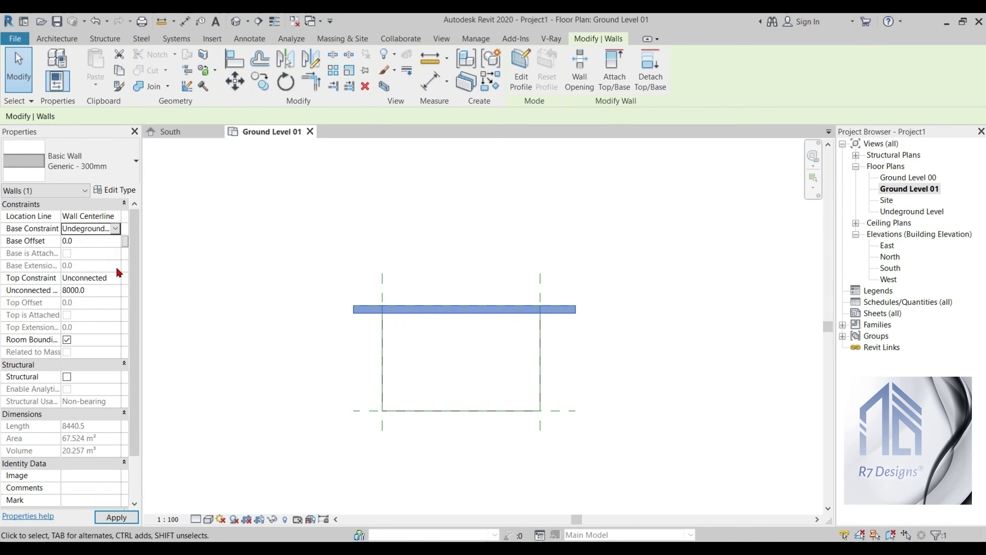
pyautogui.click(115, 278)
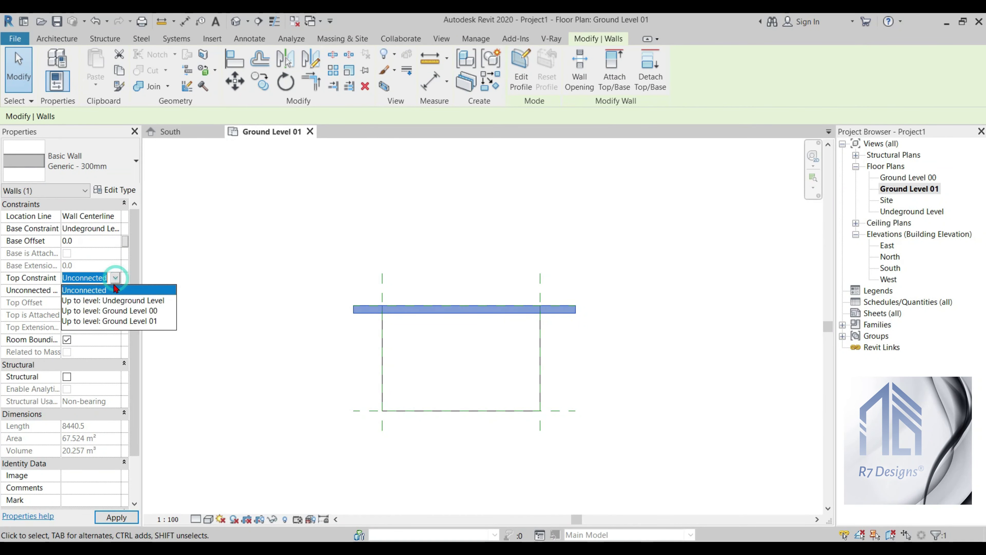
pyautogui.click(111, 310)
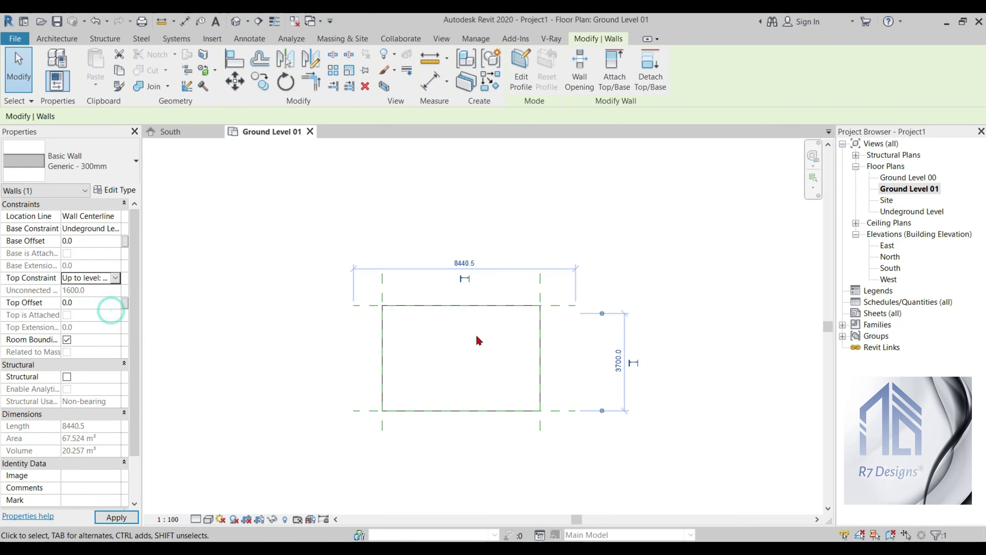
pyautogui.click(667, 467)
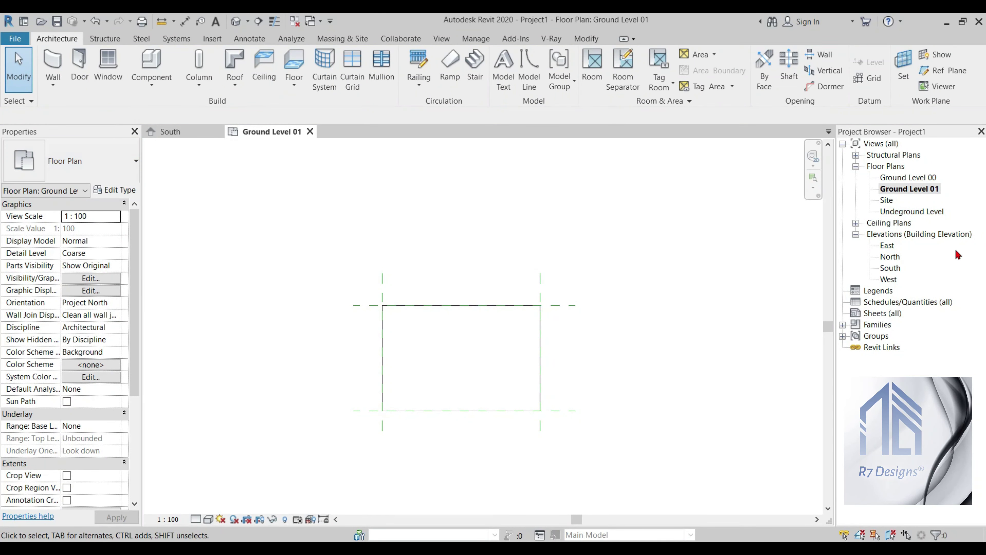
# - Check the slab and wall in the default 3D view, then view the Undeground Level plan
pyautogui.click(236, 21)
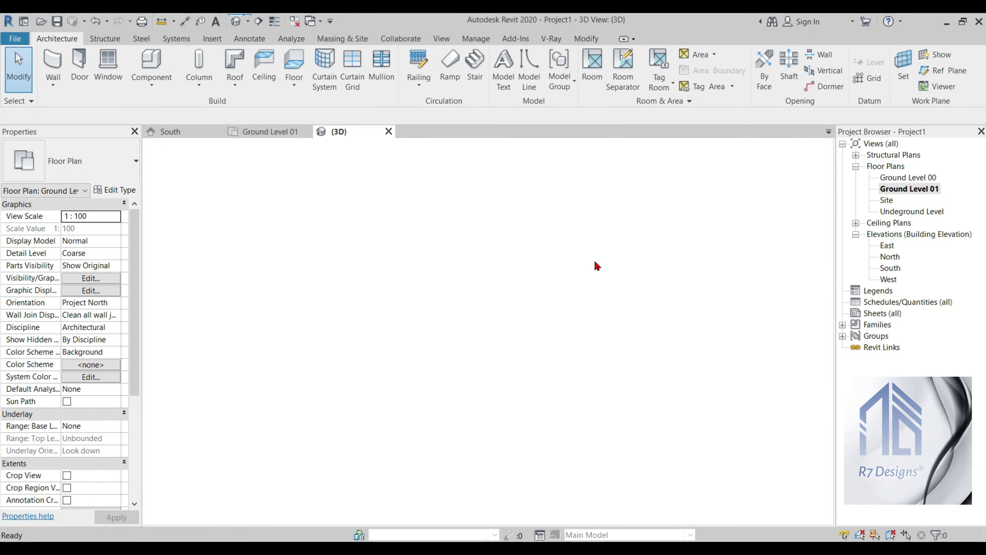
pyautogui.scroll(3, 404, 359)
pyautogui.scroll(3, 352, 397)
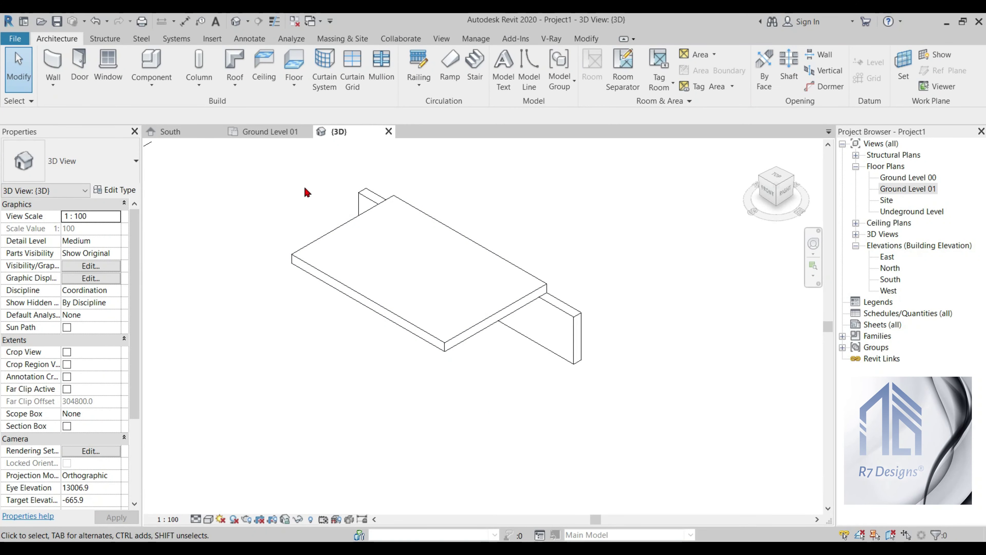
pyautogui.doubleClick(916, 212)
pyautogui.scroll(1, 440, 414)
pyautogui.scroll(2, 447, 427)
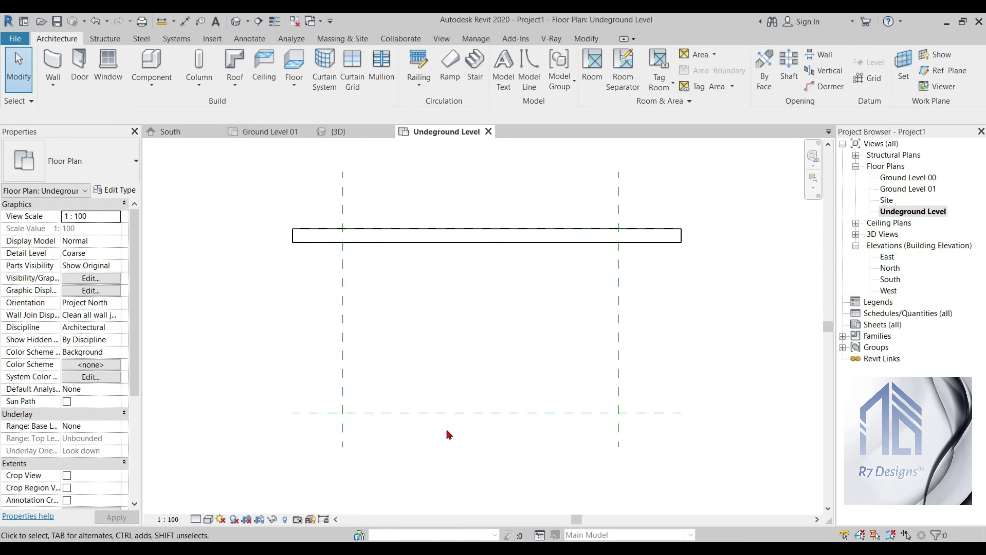
# - In Load Family, browse to South Africa > Structural Framing > Steel and select M_Double C-Channel.rfa
pyautogui.click(200, 41)
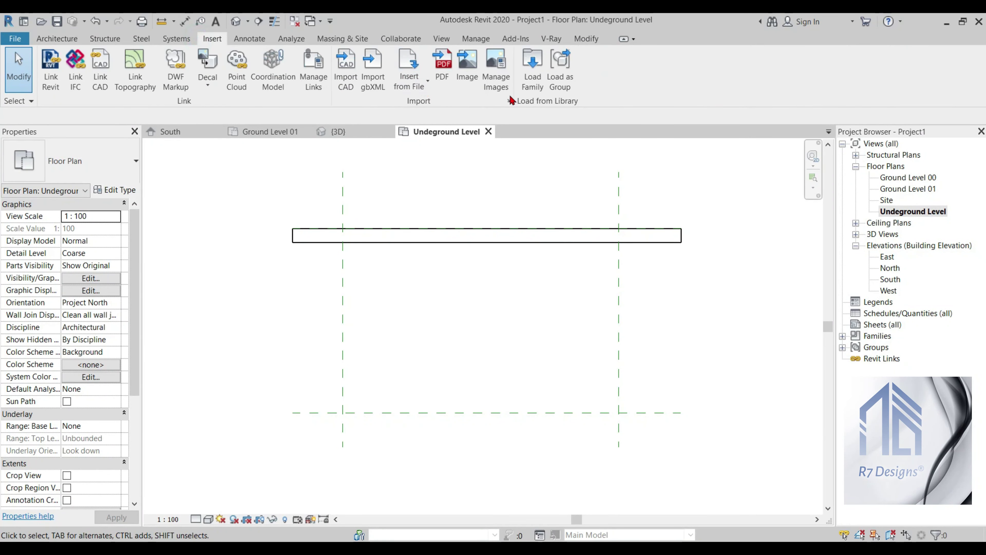
pyautogui.click(533, 78)
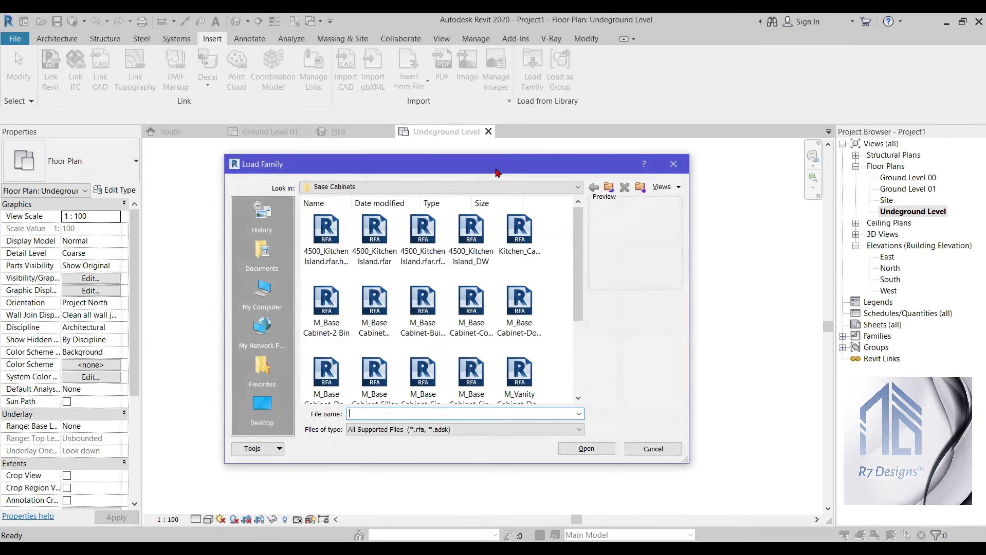
pyautogui.click(608, 188)
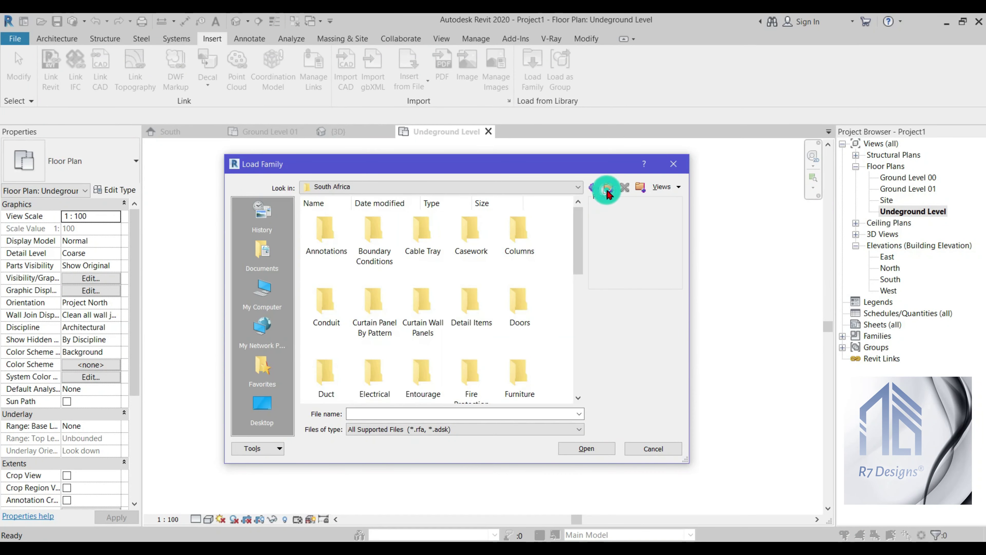
pyautogui.scroll(-5, 473, 299)
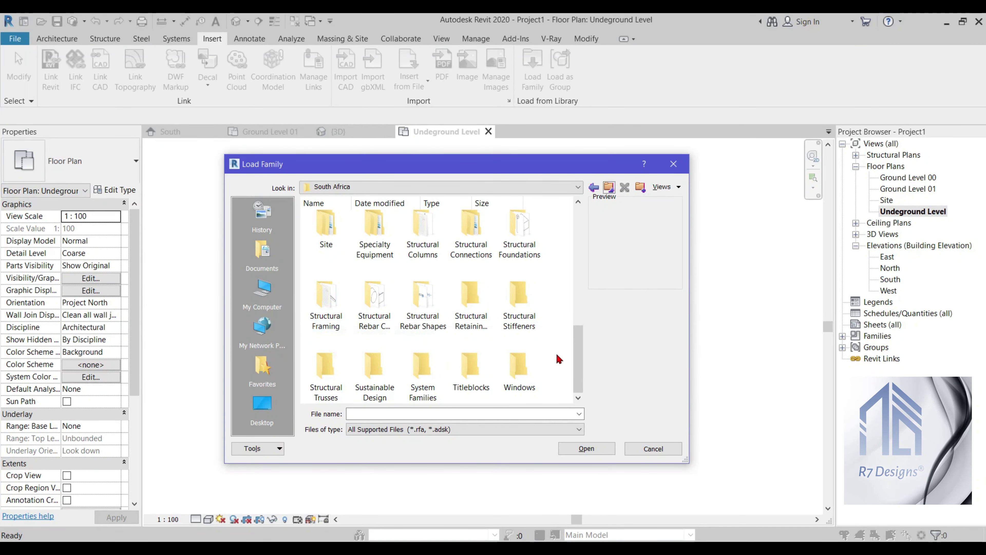
pyautogui.doubleClick(335, 306)
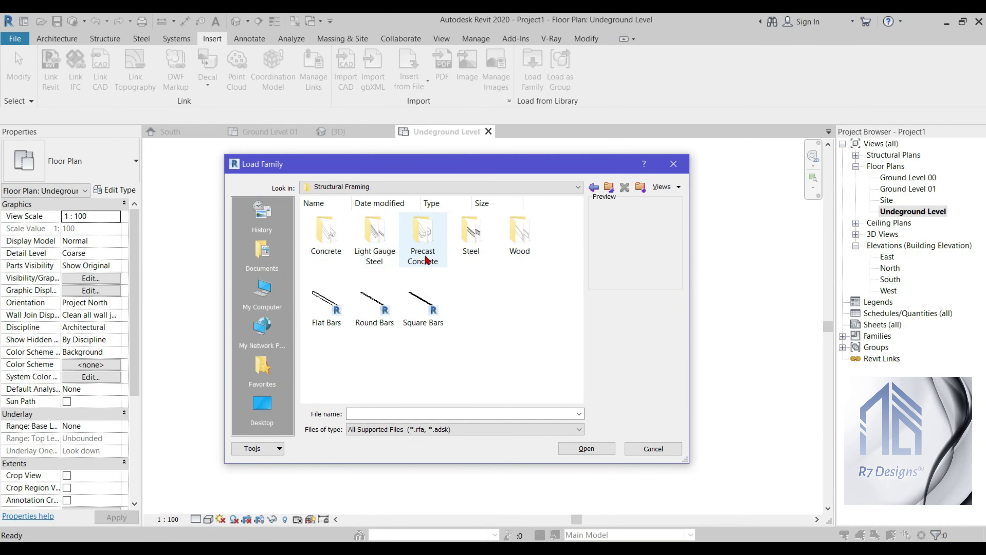
pyautogui.doubleClick(467, 246)
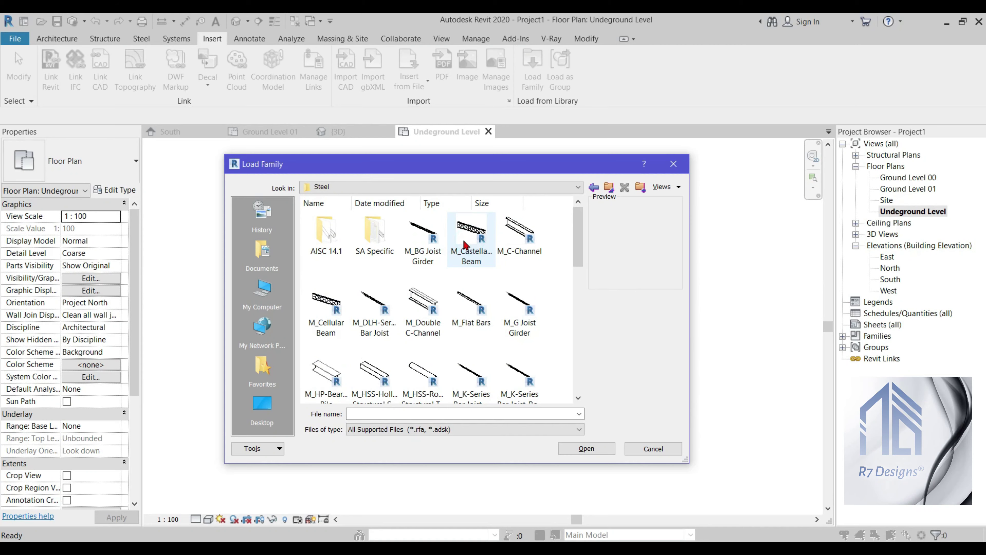
pyautogui.click(426, 314)
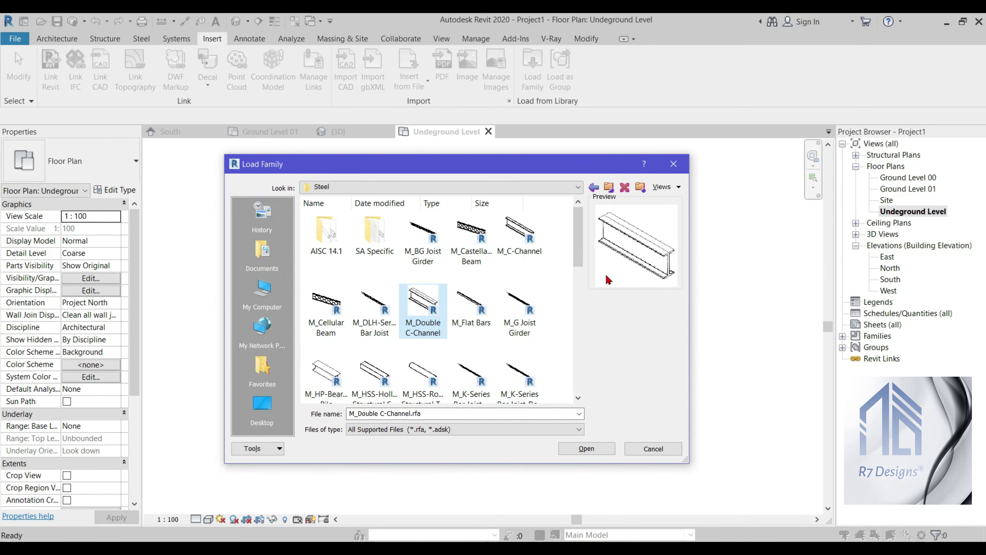
# - Load the M_Double C-Channel types 2C380X74 and 2C380X60
pyautogui.doubleClick(435, 299)
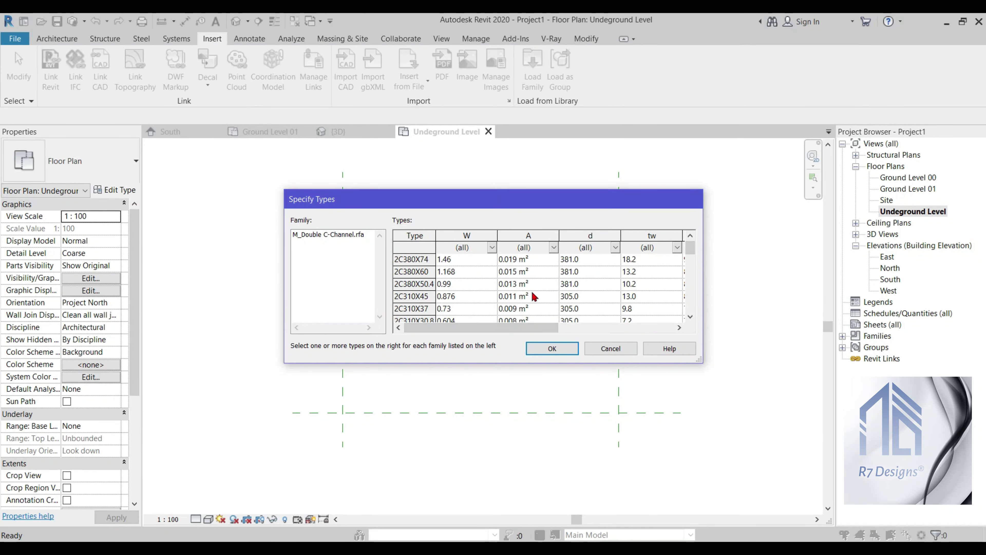
pyautogui.scroll(-2, 533, 295)
pyautogui.scroll(-2, 533, 295)
pyautogui.scroll(-2, 529, 291)
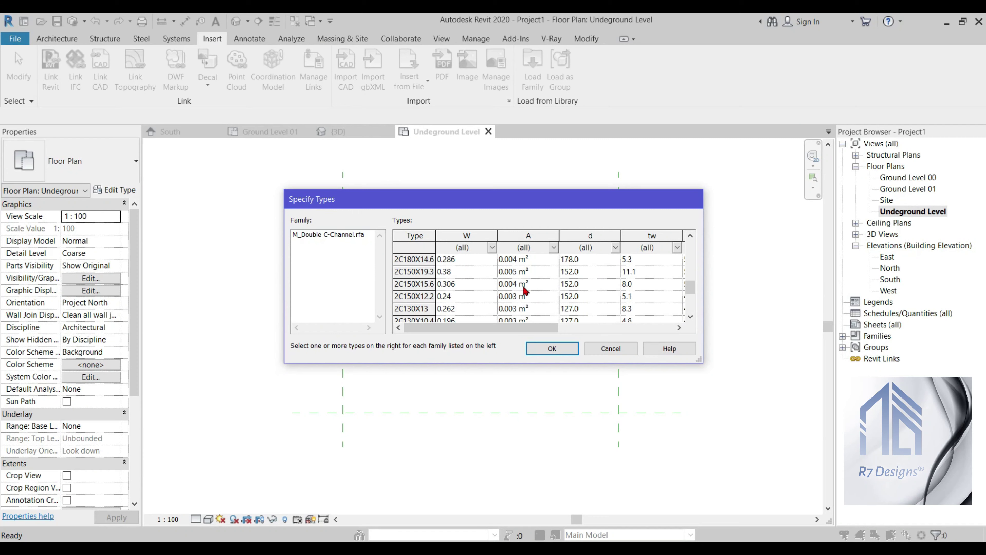
pyautogui.scroll(3, 524, 291)
pyautogui.scroll(3, 523, 292)
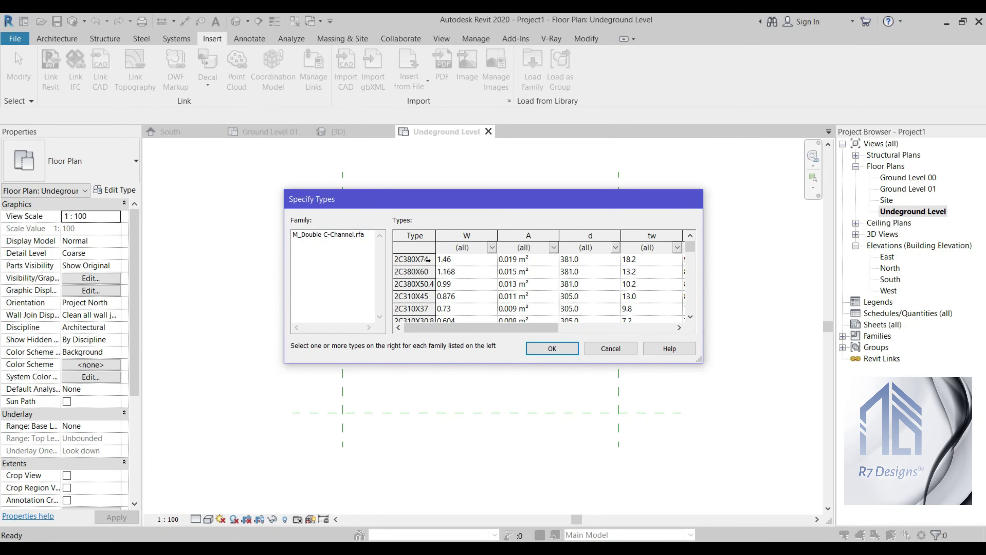
pyautogui.click(411, 259)
pyautogui.scroll(-1, 428, 309)
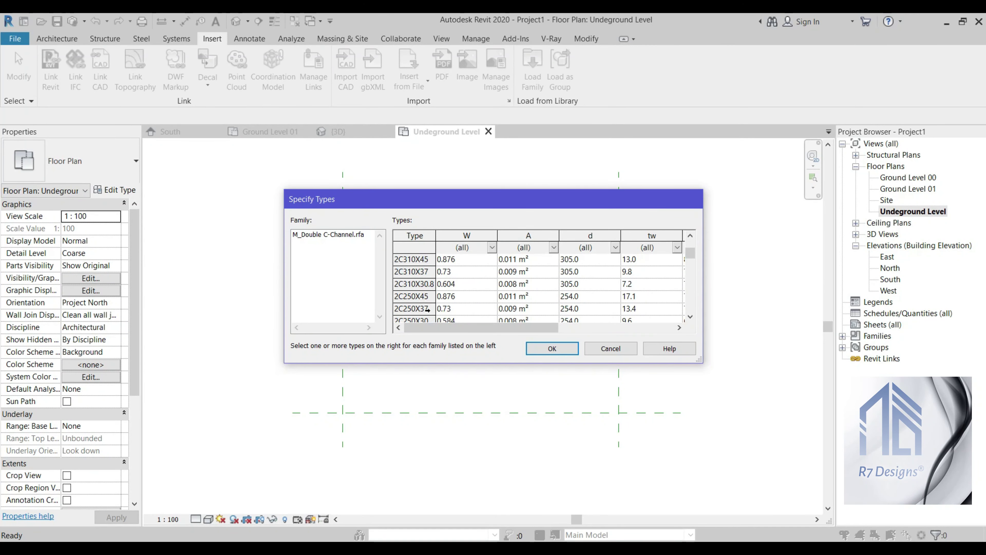
pyautogui.scroll(1, 417, 306)
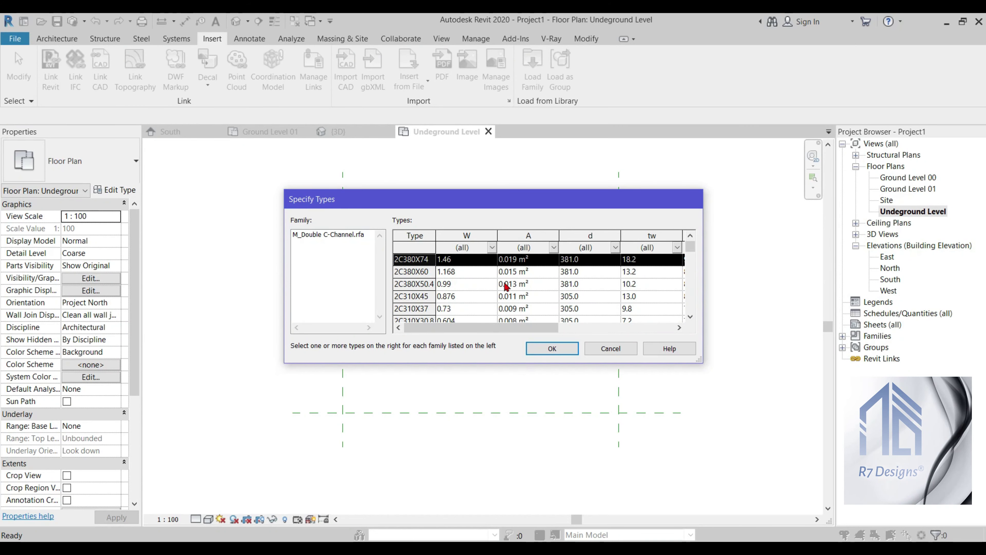
pyautogui.keyDown('ctrl'); pyautogui.click(415, 272); pyautogui.keyUp('ctrl')
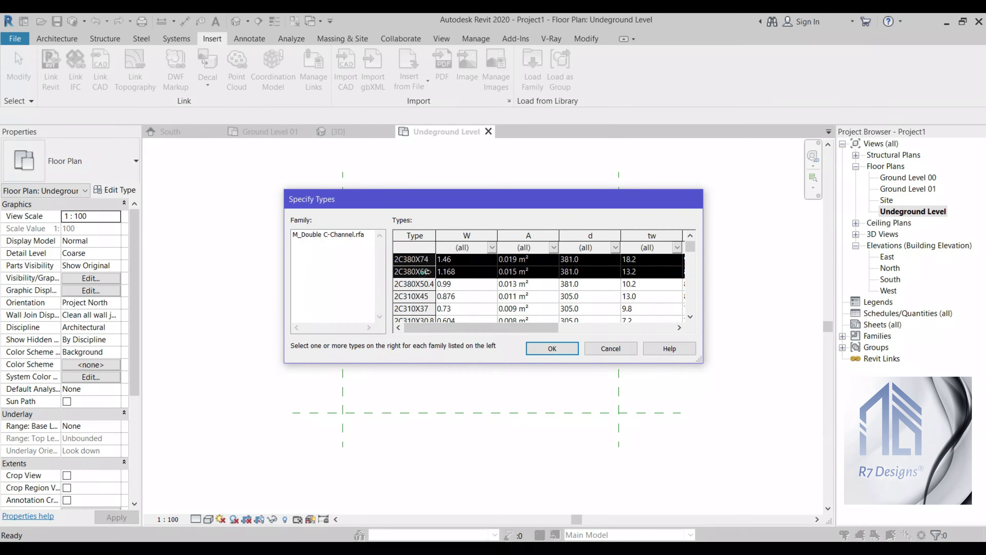
pyautogui.click(542, 345)
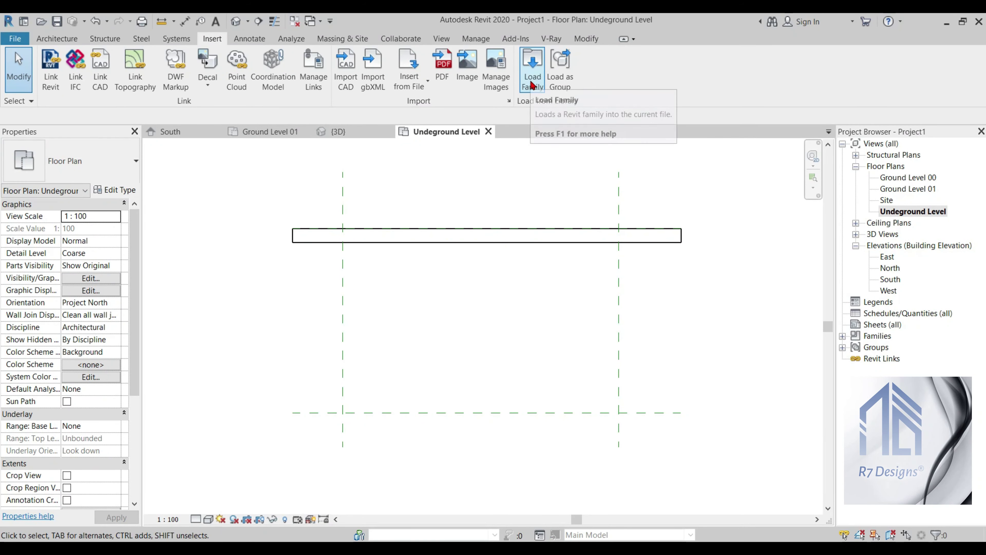
# - Reopen Load Family at the South Africa library folder
pyautogui.click(533, 67)
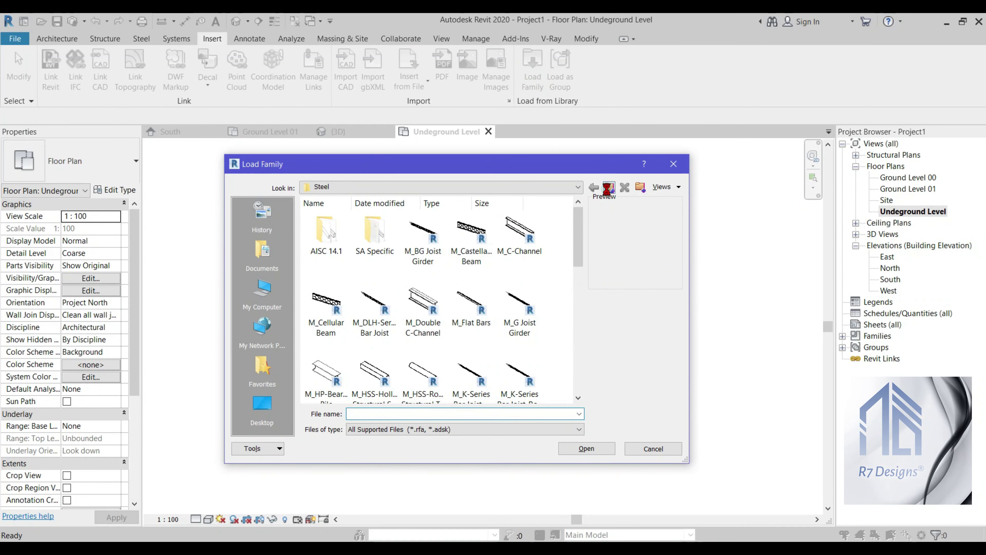
pyautogui.click(609, 188)
pyautogui.click(608, 188)
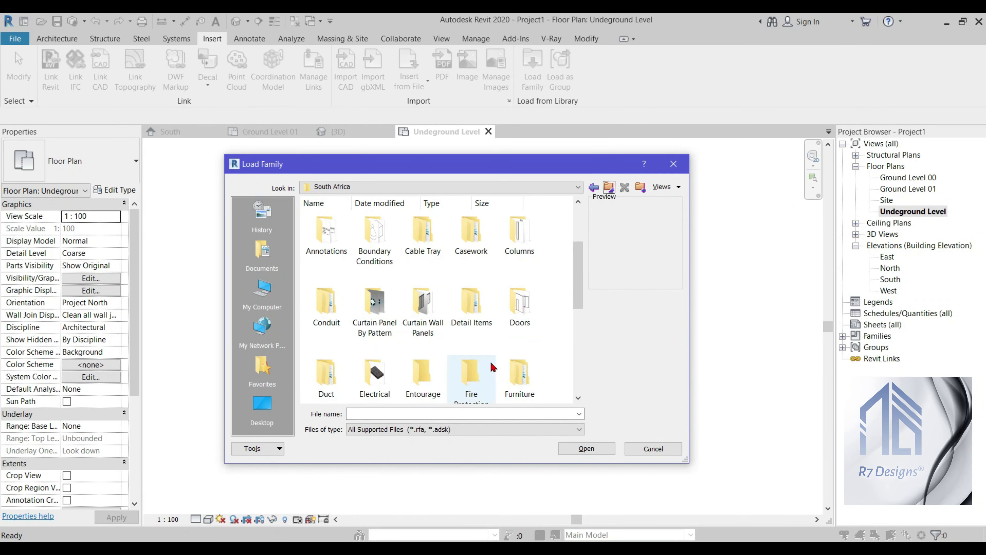
# - Load M_Double C-Channel-Column from the Structural Columns Steel library with types 2C380X74 and 2C380X60
pyautogui.scroll(-5, 474, 389)
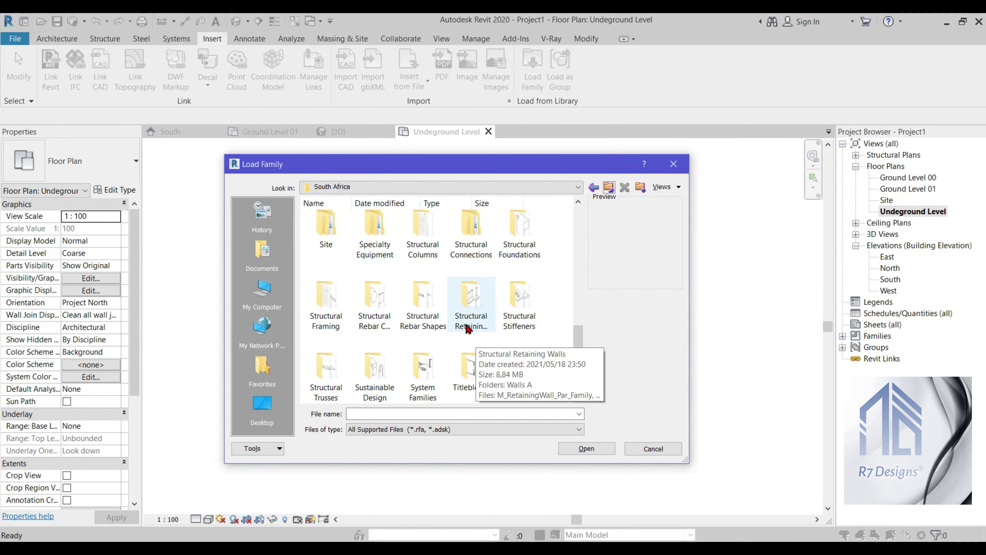
pyautogui.doubleClick(440, 233)
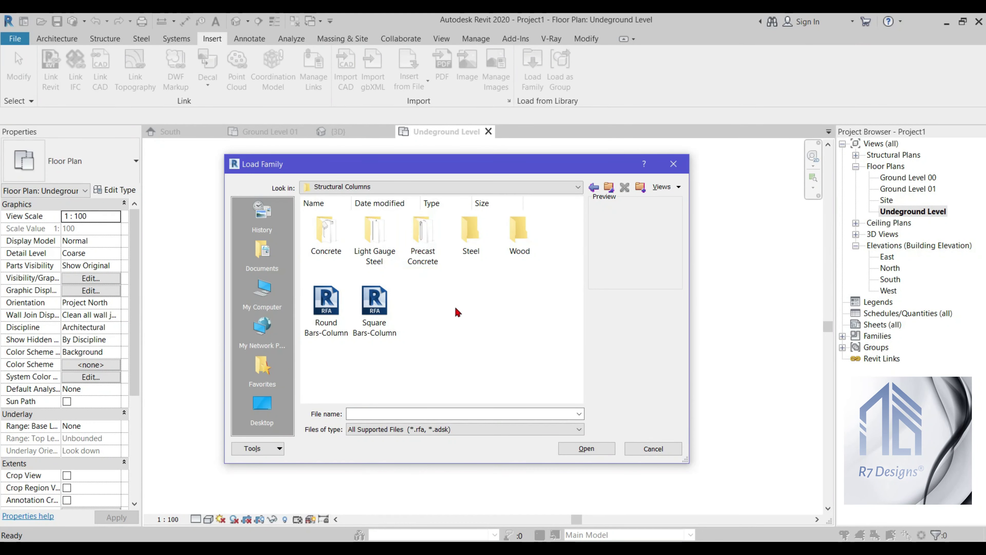
pyautogui.doubleClick(482, 232)
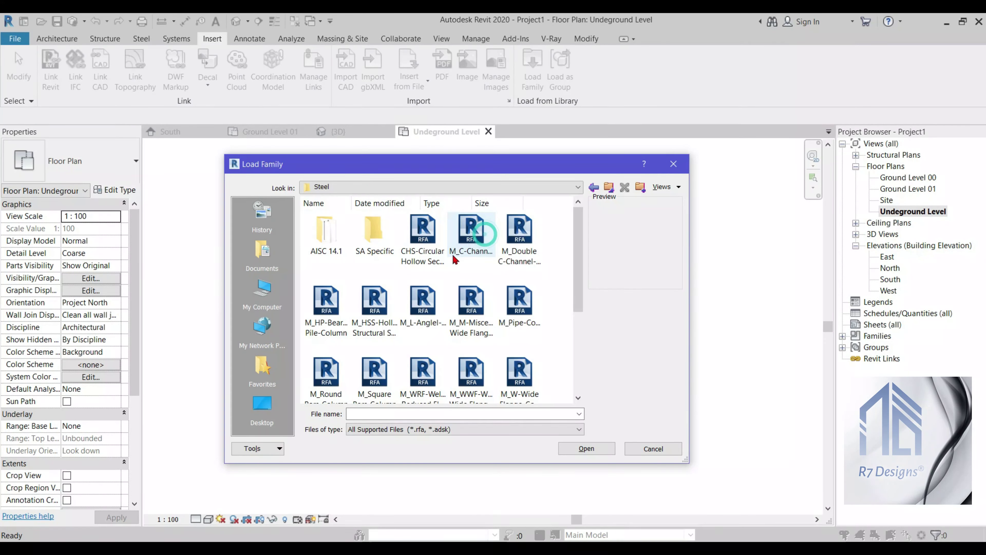
pyautogui.click(518, 245)
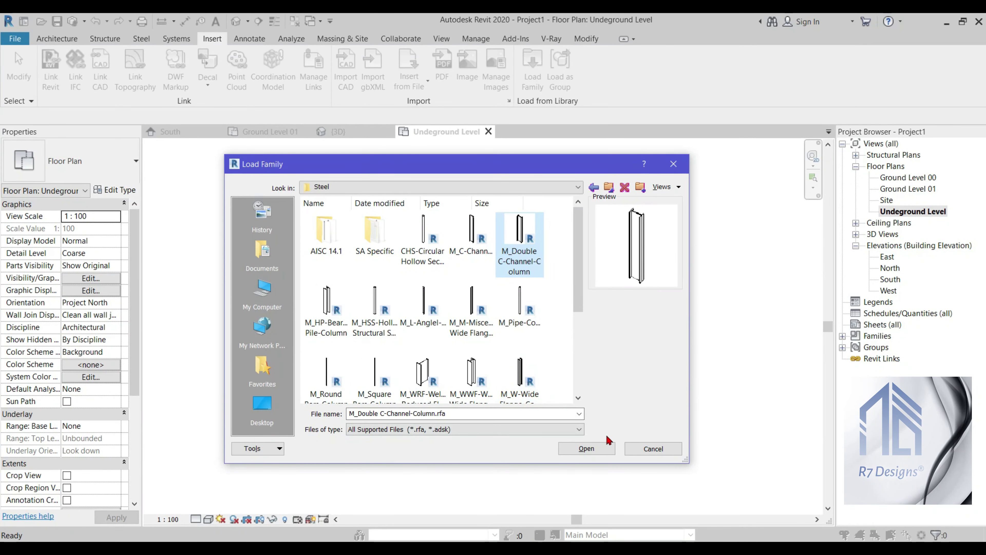
pyautogui.click(586, 449)
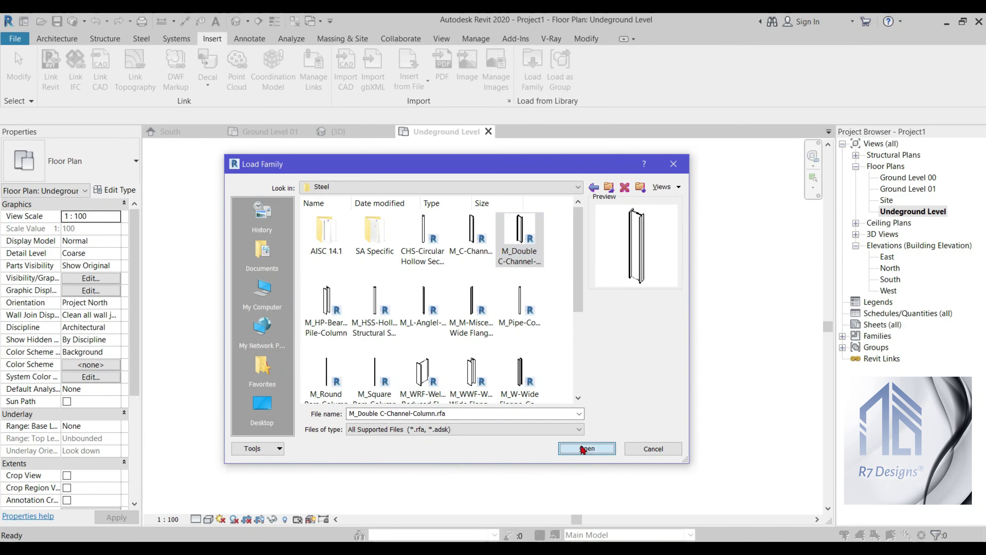
pyautogui.click(426, 259)
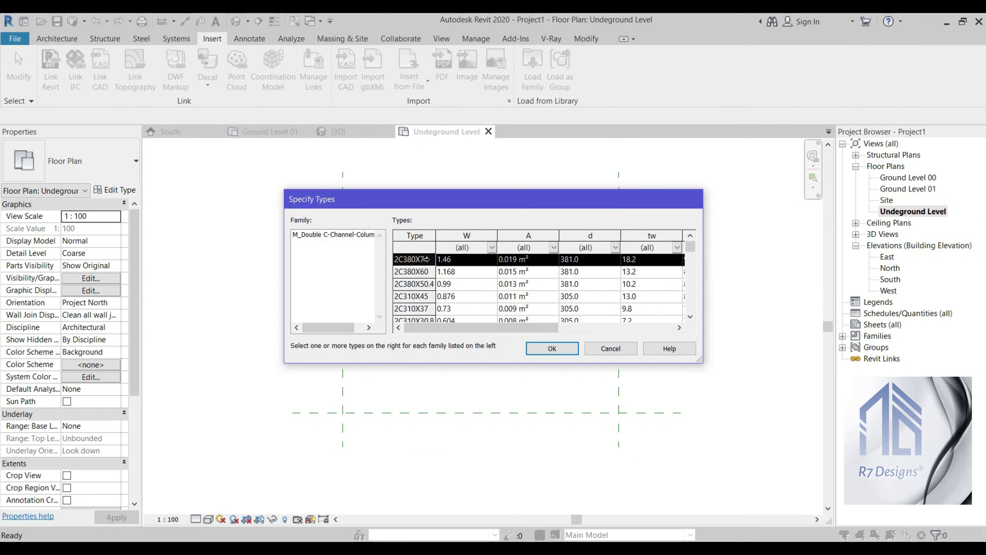
pyautogui.keyDown('ctrl'); pyautogui.click(412, 272); pyautogui.keyUp('ctrl')
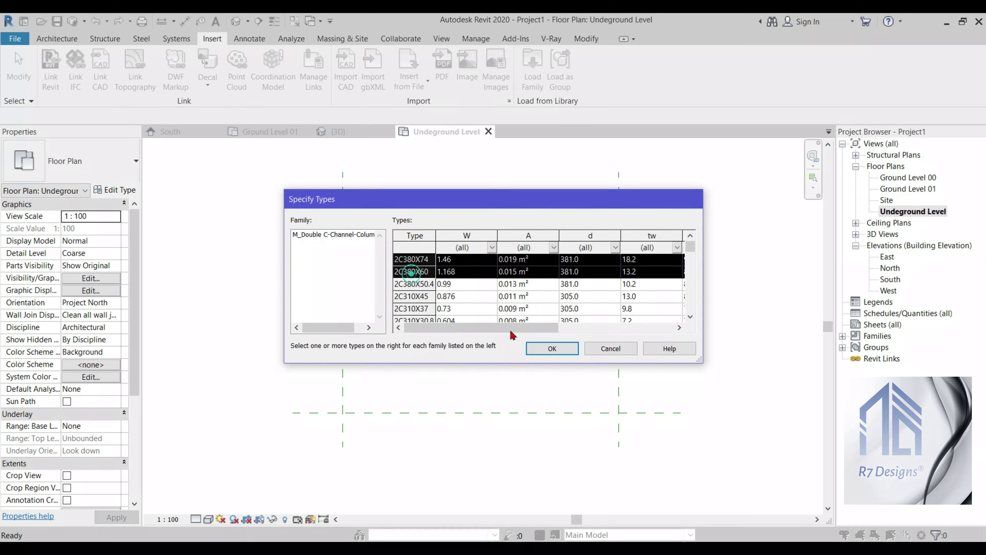
pyautogui.click(552, 349)
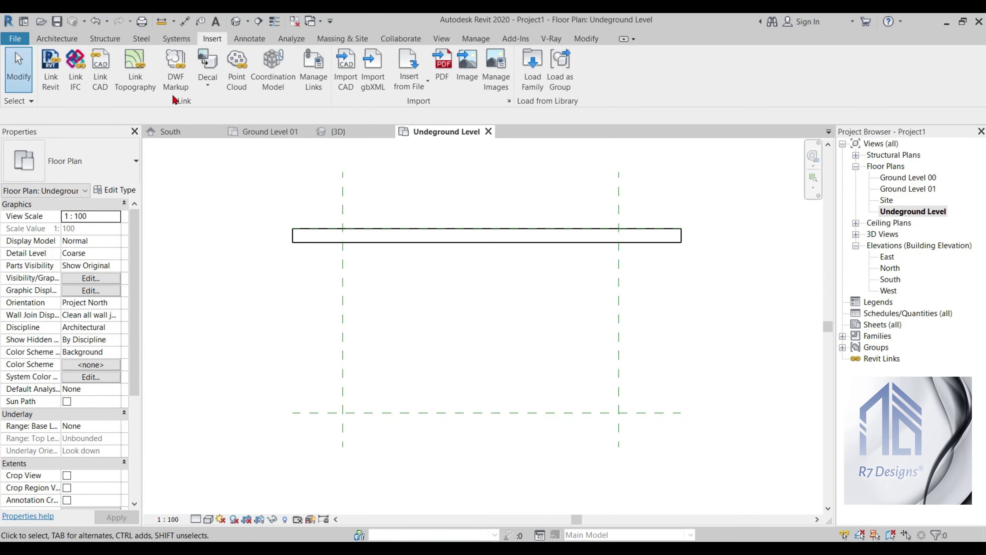
# - Start a structural column using the 2C380X74 double C-channel type
pyautogui.click(54, 40)
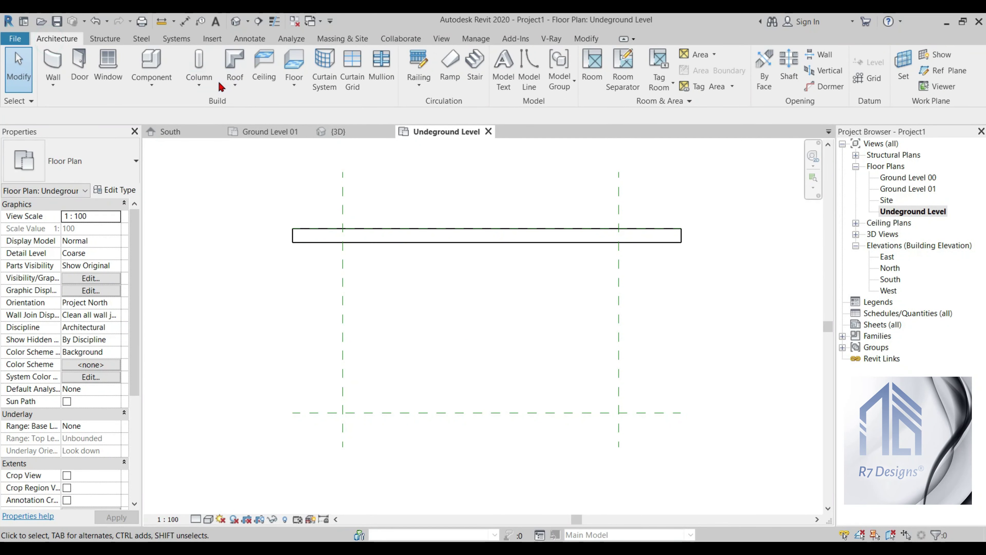
pyautogui.click(199, 84)
pyautogui.click(226, 100)
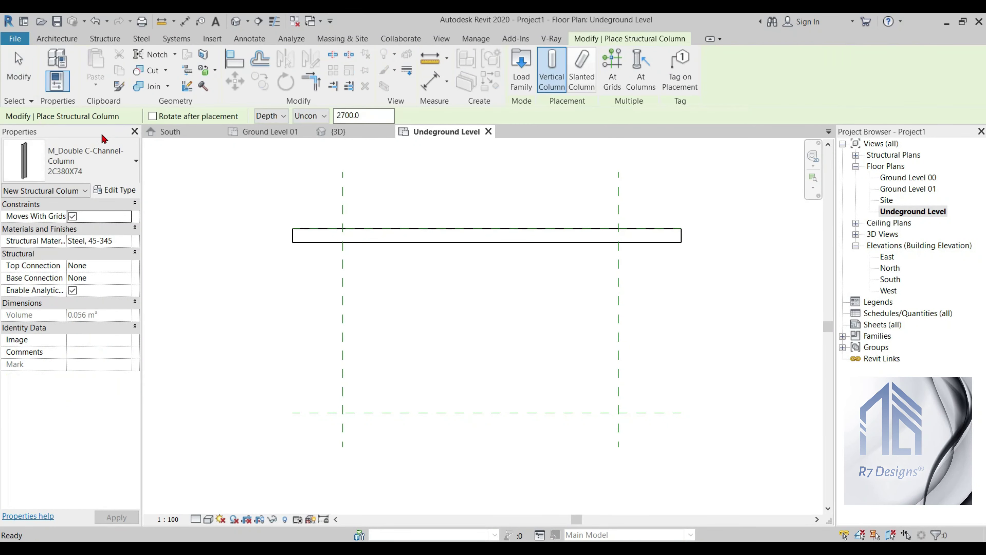
pyautogui.click(97, 159)
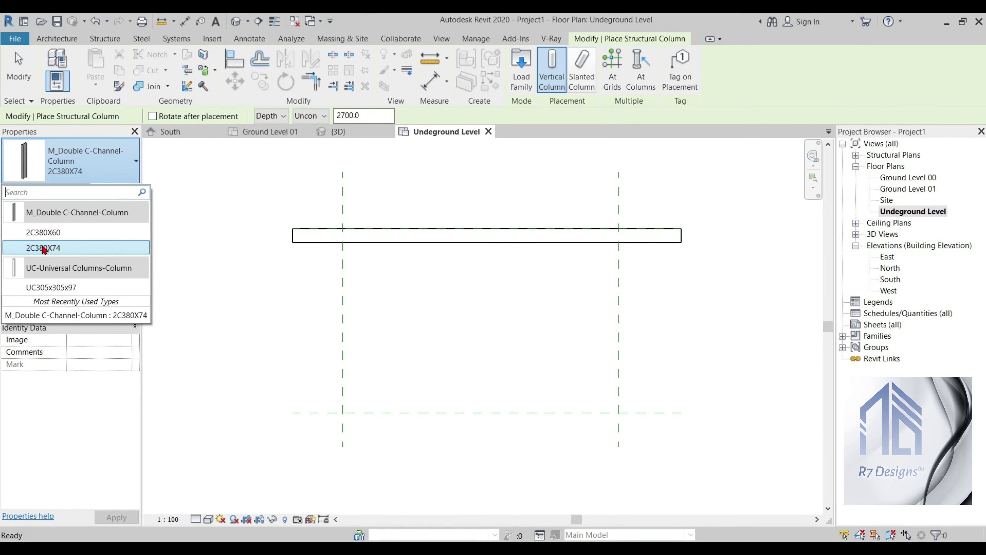
pyautogui.click(49, 249)
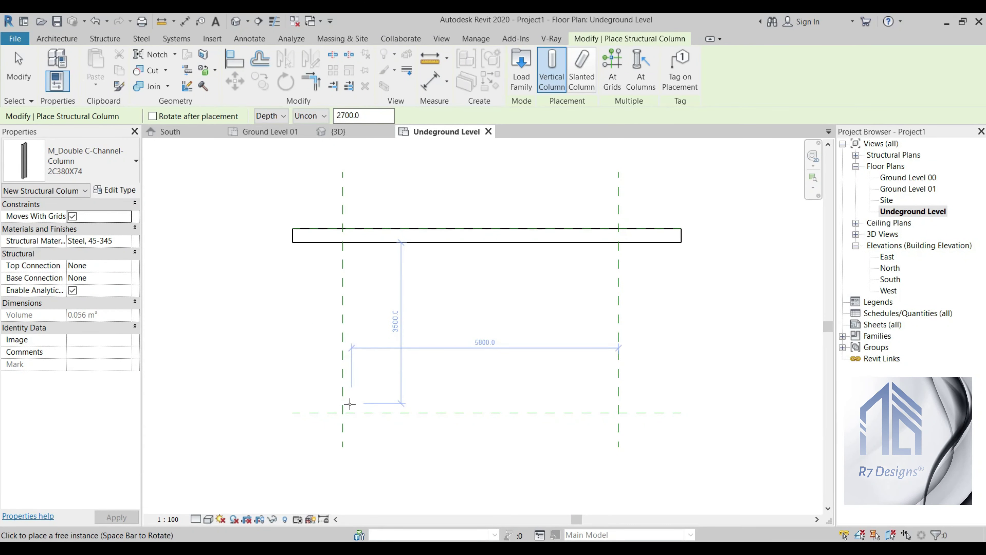
# - Place the column at the lower-left grid intersection and set the plan's detail level to Fine
pyautogui.click(349, 404)
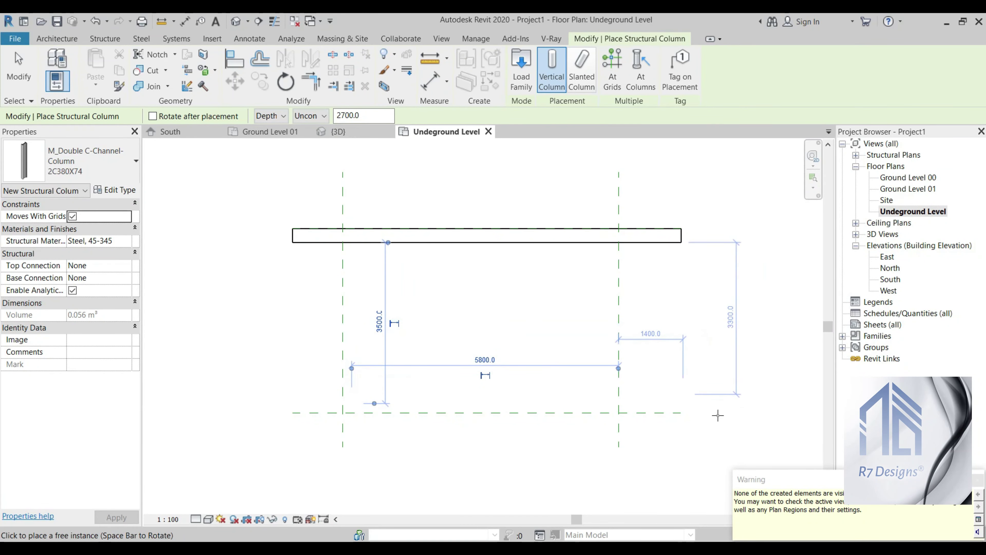
pyautogui.click(978, 480)
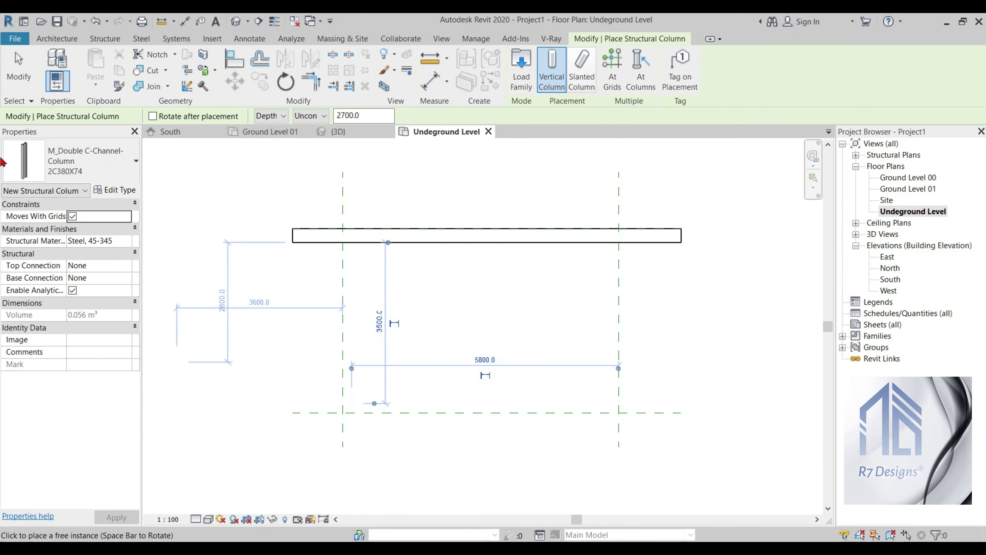
pyautogui.press('Escape')
pyautogui.press('Escape')
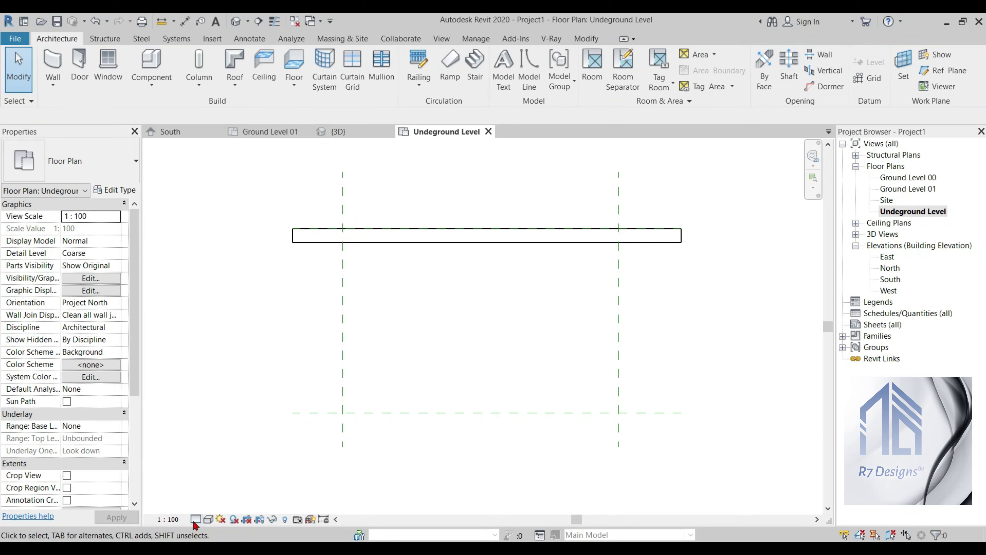
pyautogui.click(196, 522)
pyautogui.click(212, 507)
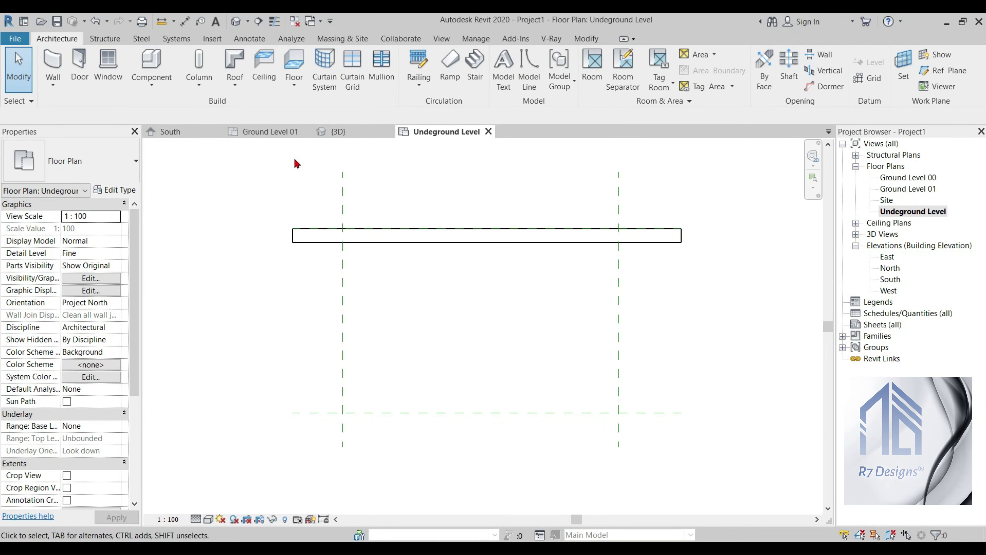
# - In the South elevation, set the column's Top Level to Ground Level 00 and Base Offset to 0
pyautogui.click(186, 132)
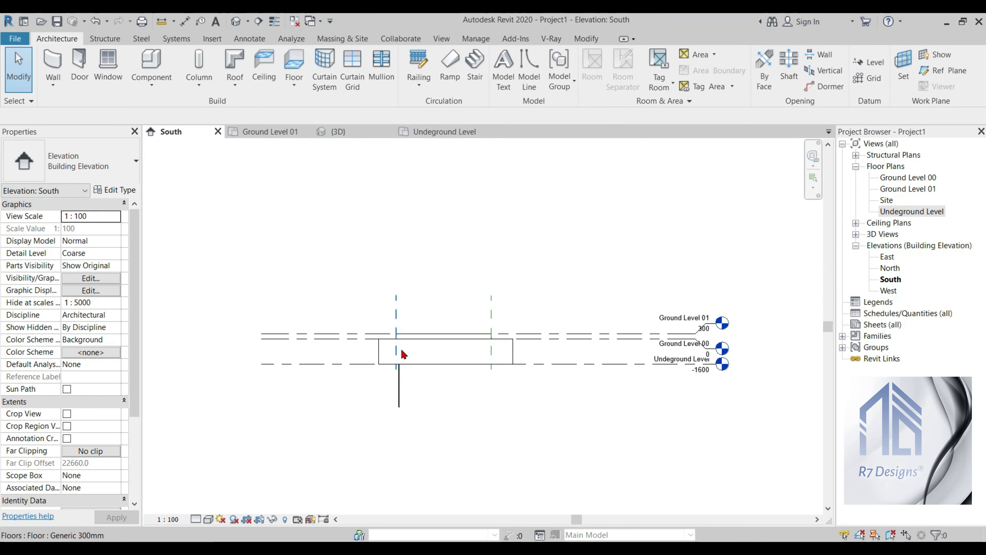
pyautogui.click(399, 380)
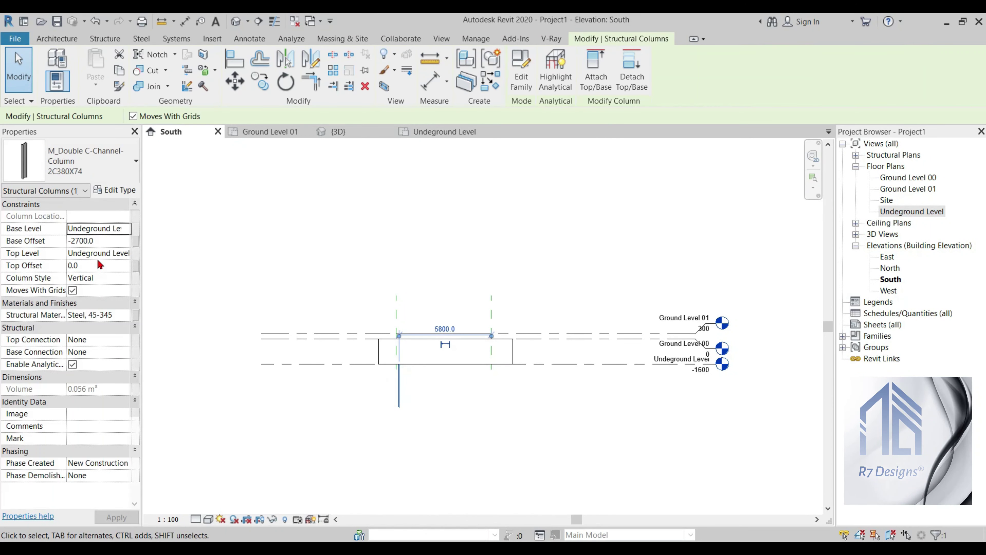
pyautogui.click(128, 254)
pyautogui.click(105, 286)
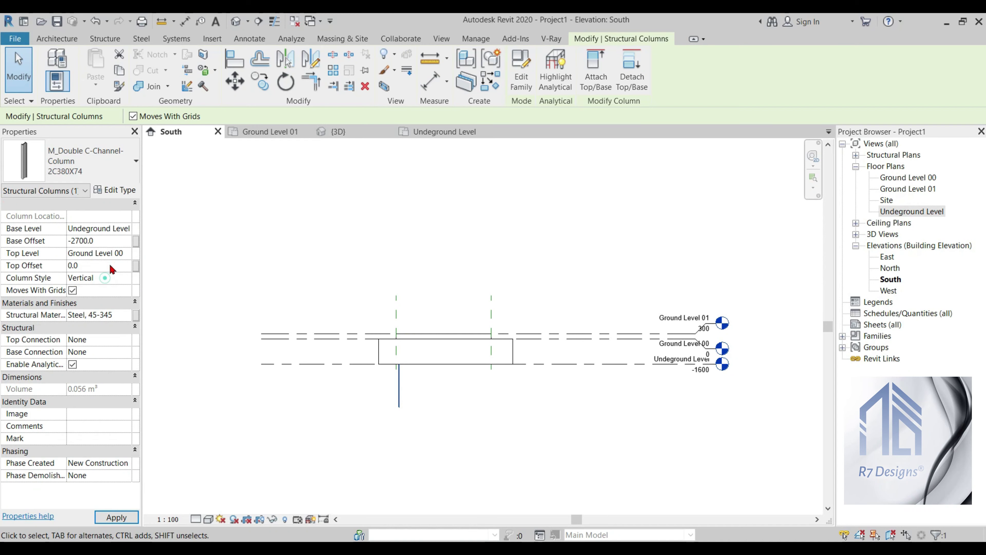
pyautogui.click(130, 231)
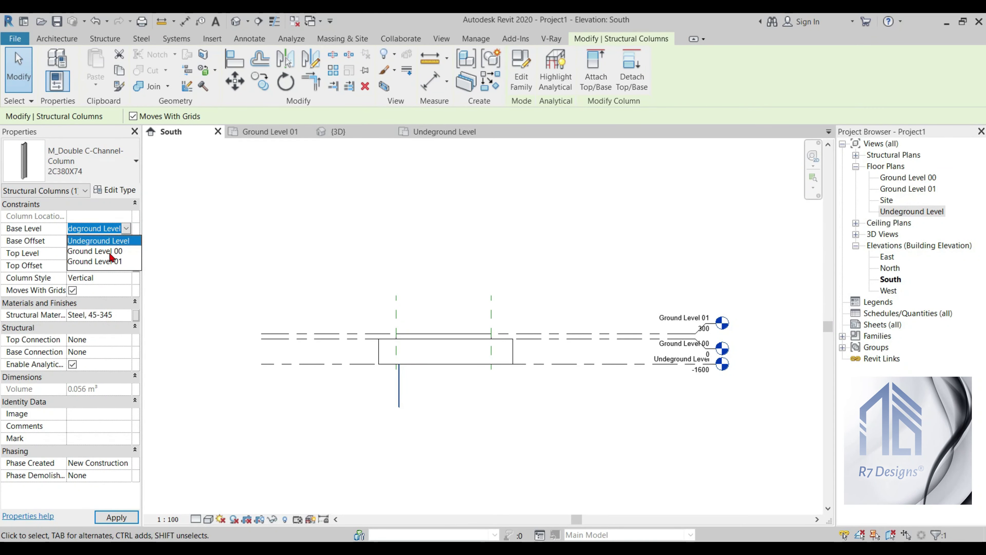
pyautogui.click(106, 243)
pyautogui.click(106, 241)
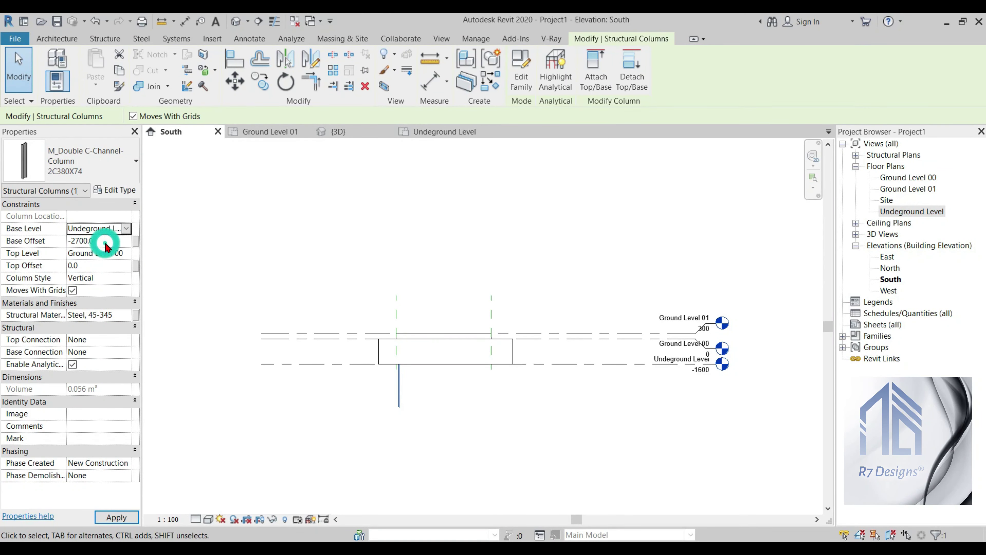
pyautogui.write('0')
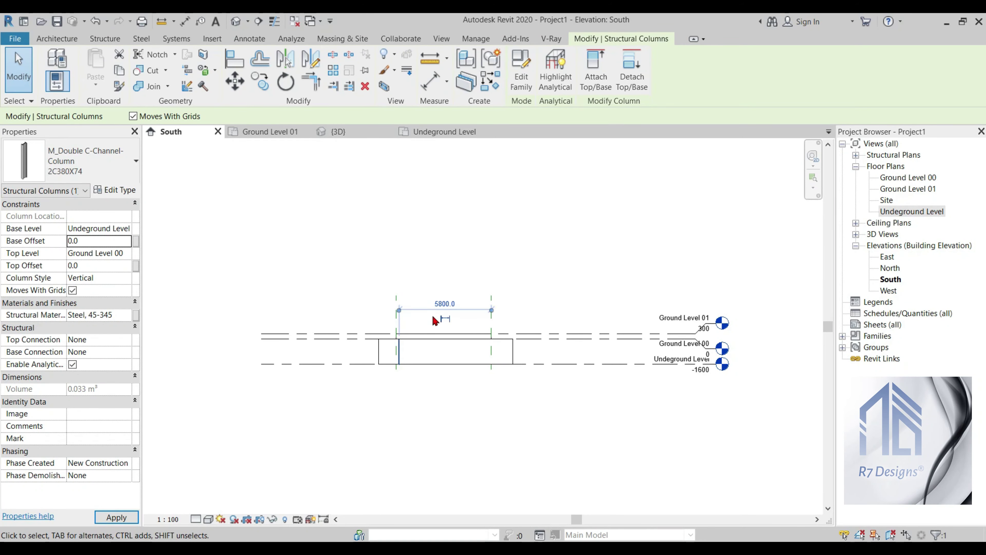
# - Set the South elevation to Fine detail and return to the Undeground Level plan
pyautogui.click(195, 519)
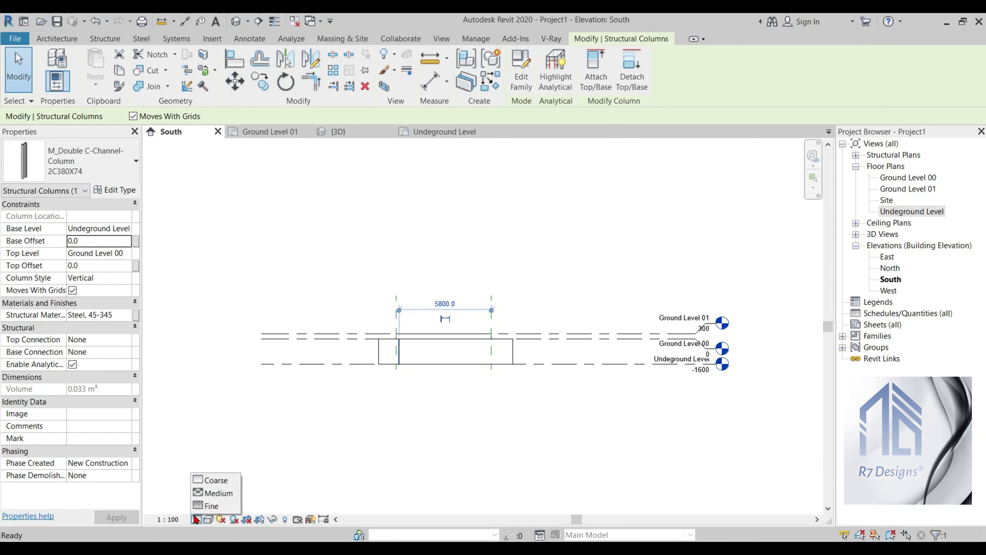
pyautogui.click(206, 505)
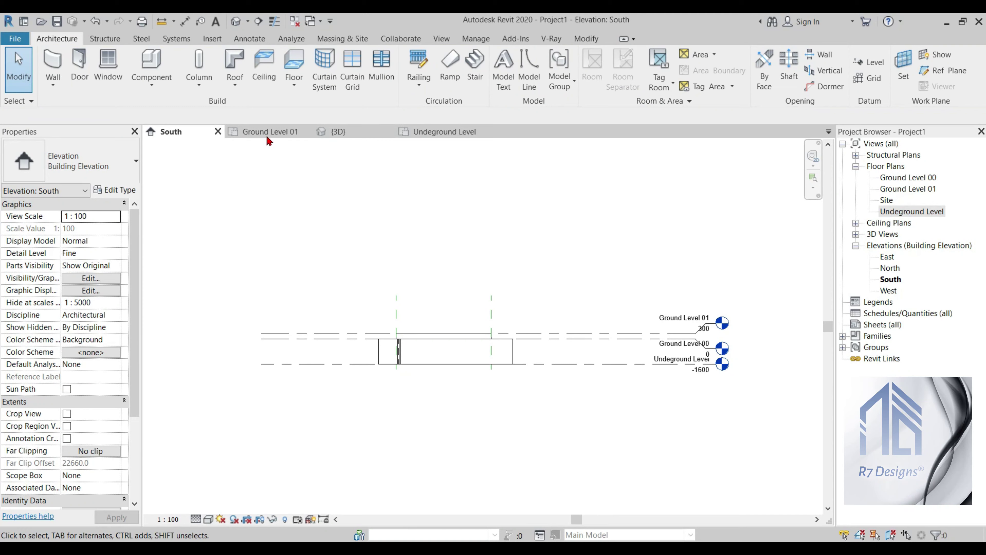
pyautogui.click(435, 132)
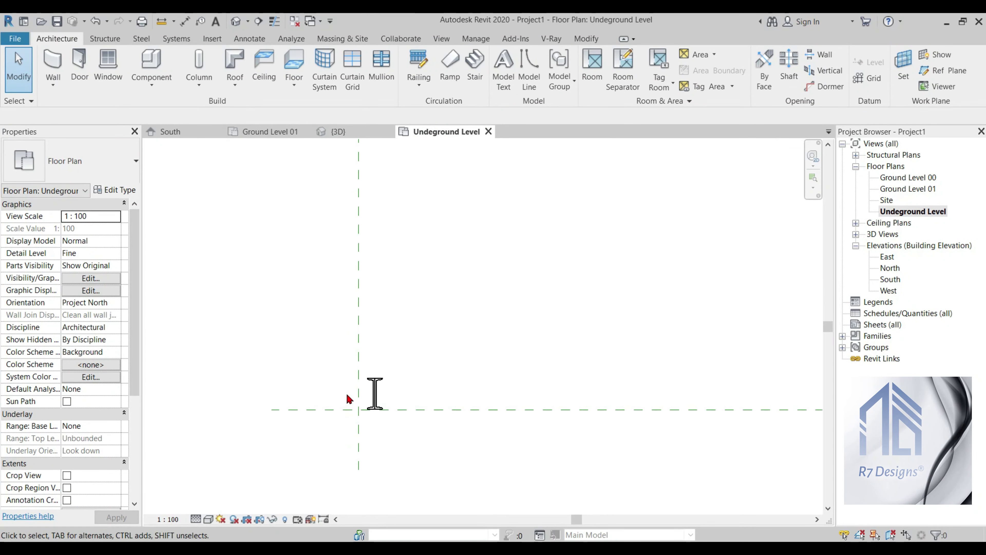
# - Nudge the lower-left column slightly to the right in the Undeground Level plan
pyautogui.scroll(-2, 350, 398)
pyautogui.scroll(-2, 352, 370)
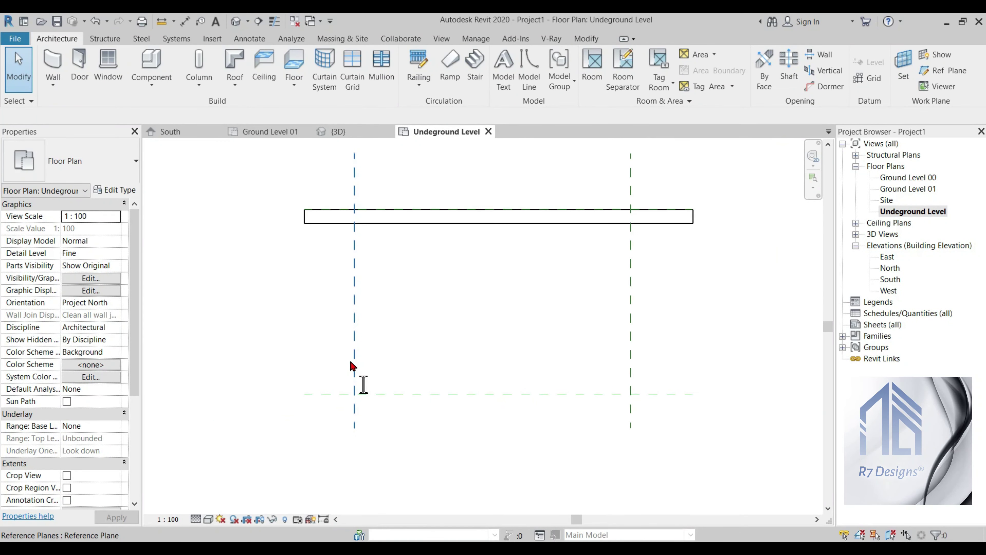
pyautogui.scroll(2, 352, 366)
pyautogui.click(375, 404)
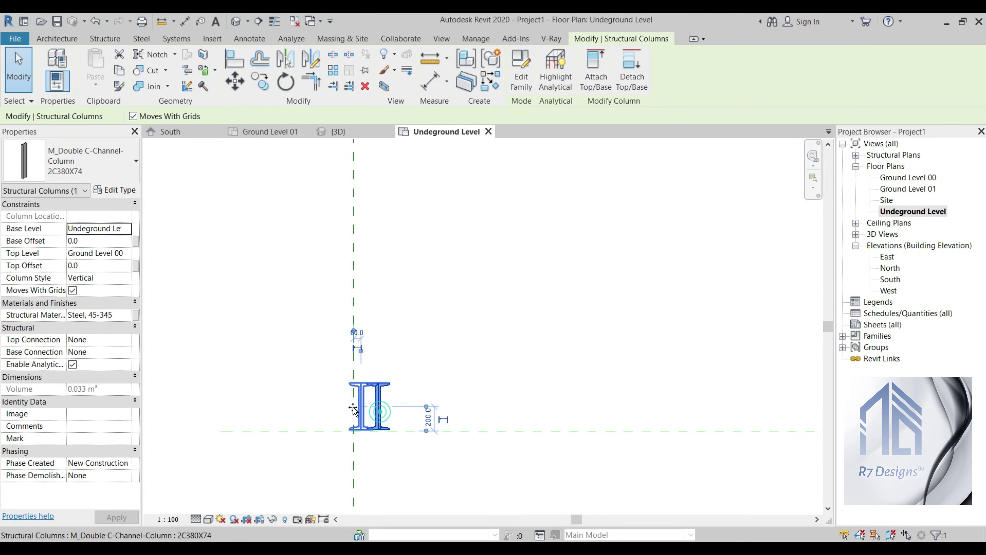
pyautogui.moveTo(353, 409); pyautogui.dragTo(369, 408)
# - Copy the column to the lower-right grid intersection, aligned on the vertical grid line
pyautogui.scroll(-2, 303, 393)
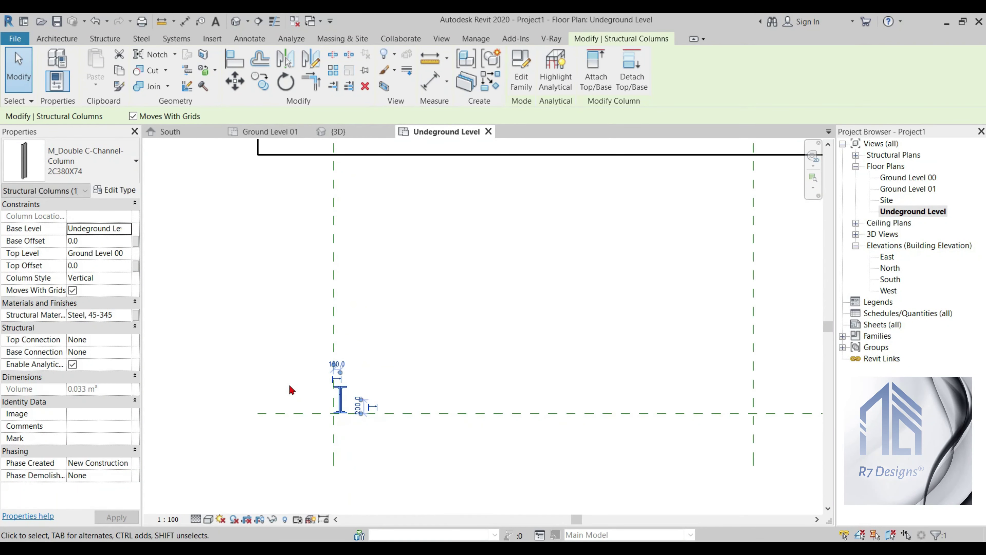
pyautogui.click(265, 90)
pyautogui.scroll(2, 341, 404)
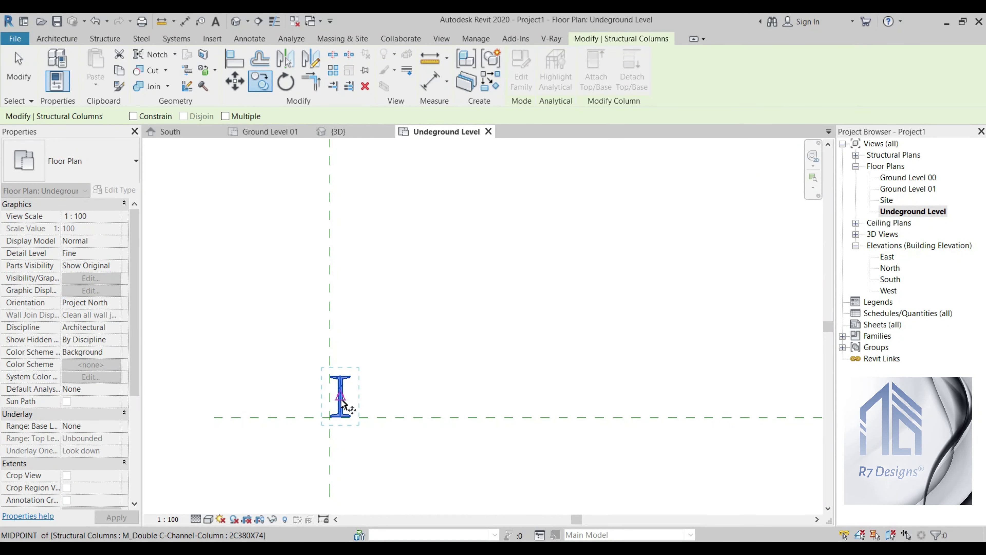
pyautogui.click(343, 405)
pyautogui.scroll(-3, 183, 347)
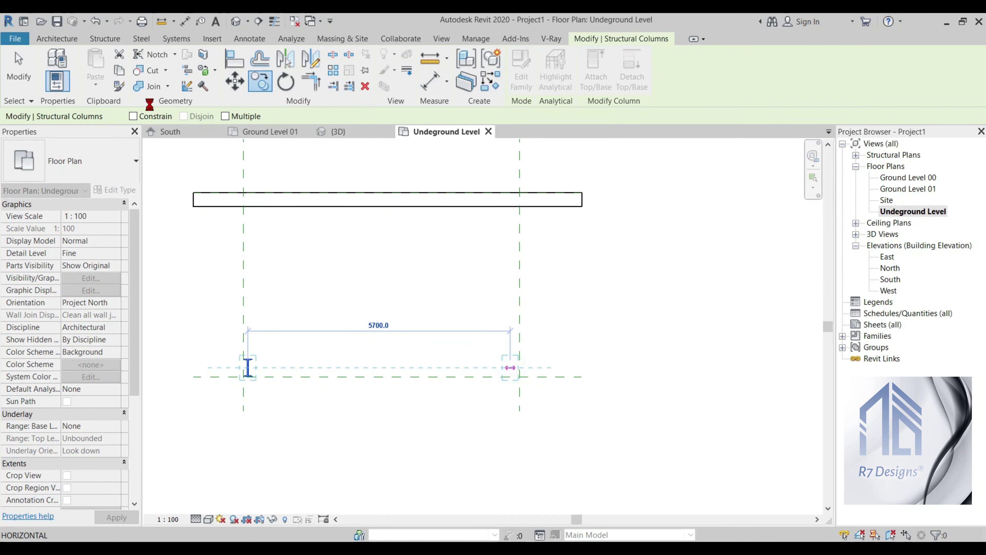
pyautogui.click(510, 367)
pyautogui.scroll(3, 536, 424)
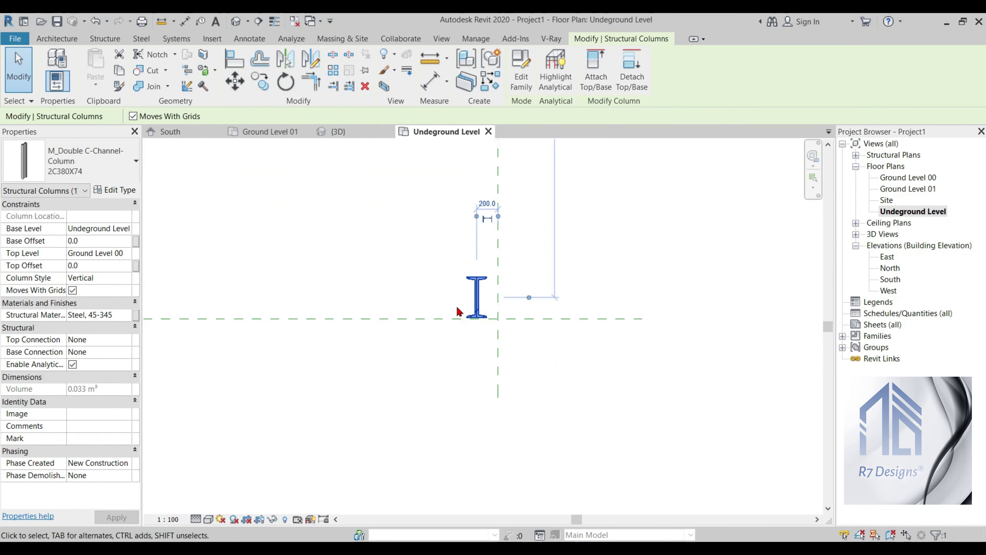
pyautogui.scroll(3, 474, 305)
pyautogui.moveTo(493, 296); pyautogui.dragTo(522, 295)
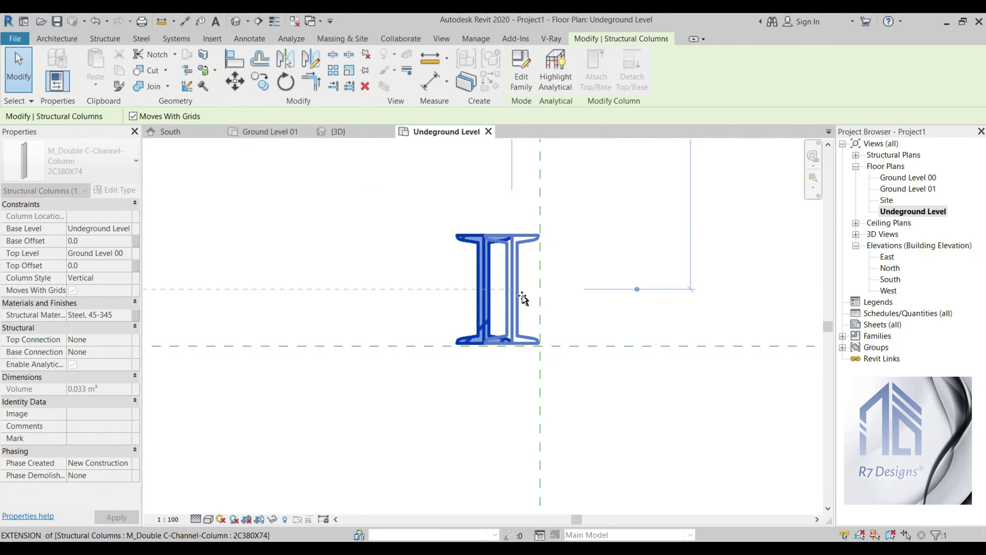
pyautogui.click(786, 251)
pyautogui.scroll(-5, 690, 261)
pyautogui.scroll(-3, 549, 253)
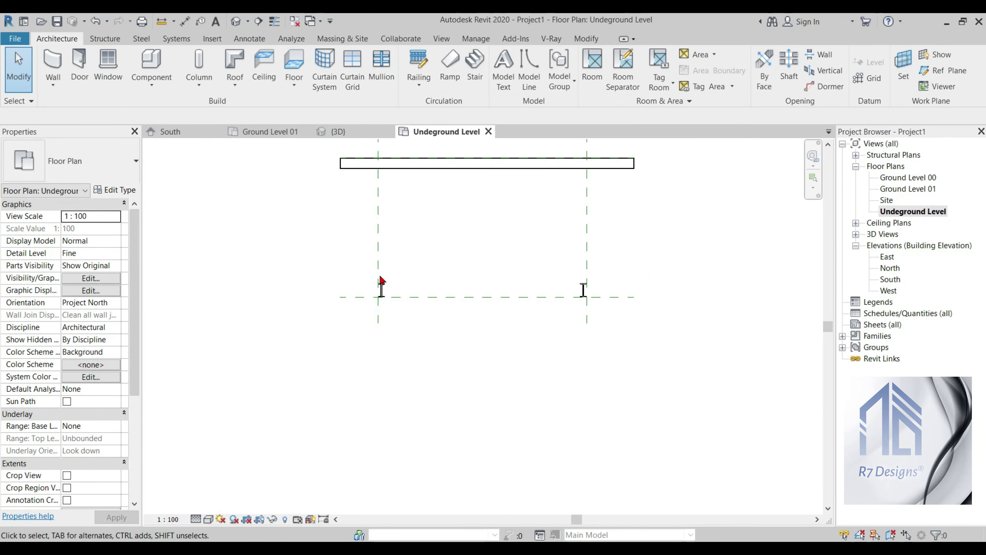
pyautogui.scroll(1, 520, 218)
pyautogui.scroll(1, 520, 218)
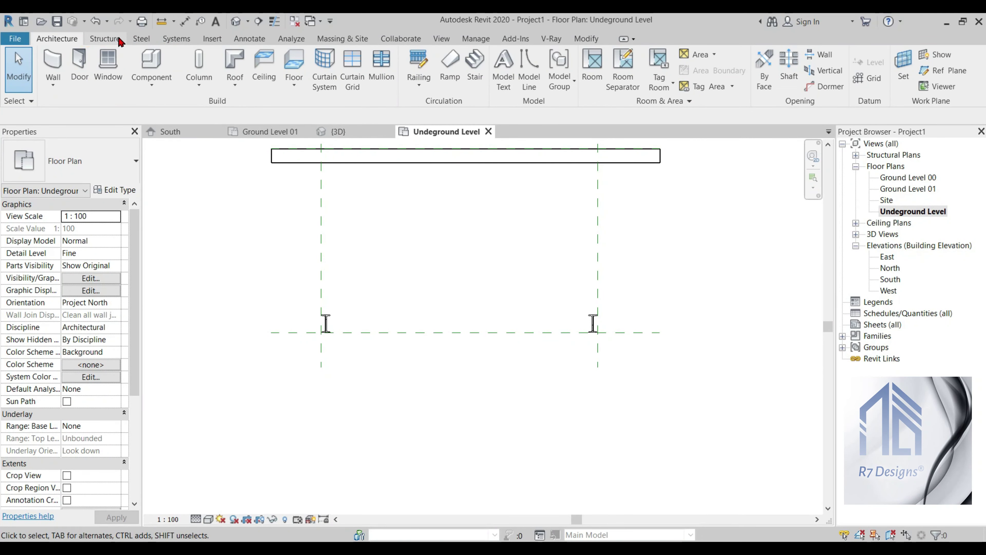
# - Start a structural beam using the 2C380X74 double C-channel type
pyautogui.click(52, 64)
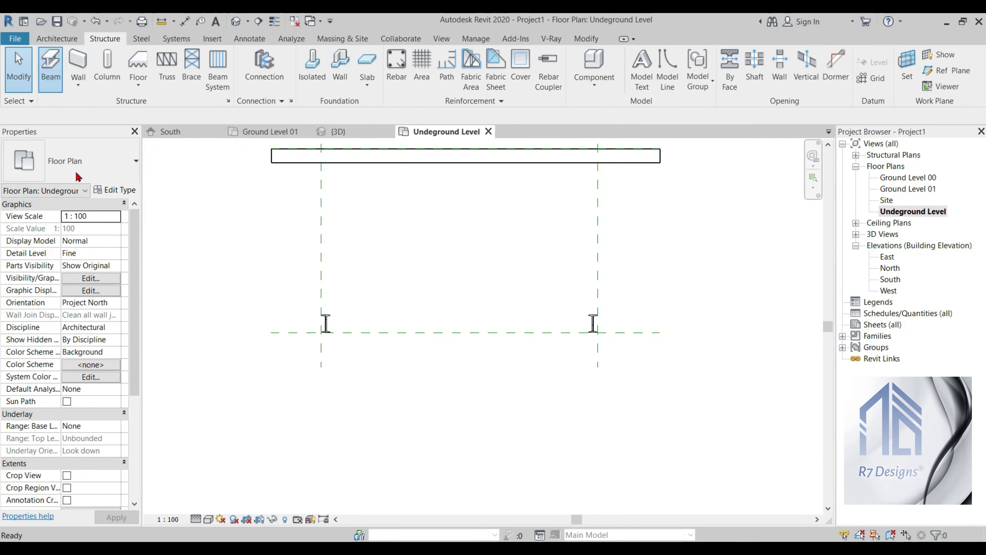
pyautogui.click(92, 161)
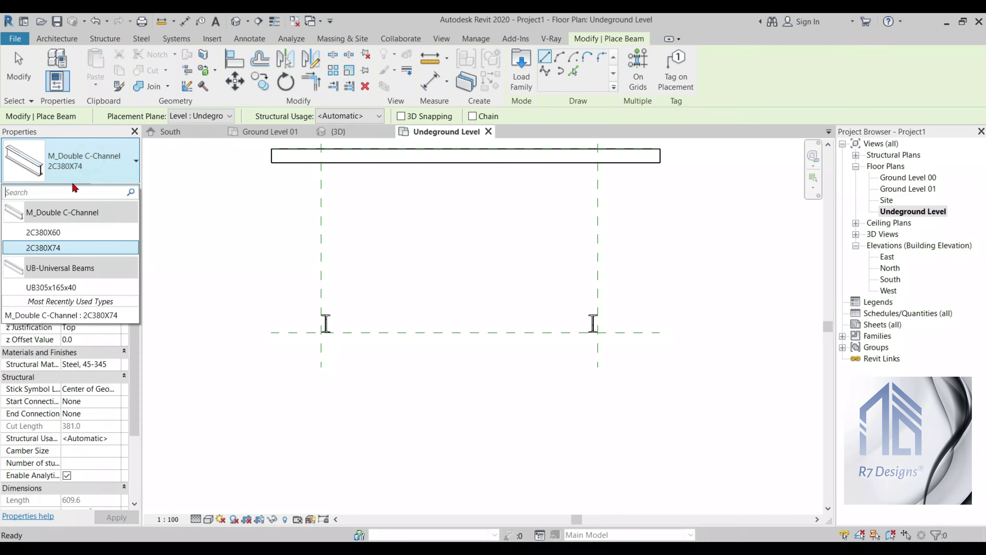
pyautogui.click(56, 244)
pyautogui.scroll(1, 331, 157)
pyautogui.scroll(1, 328, 162)
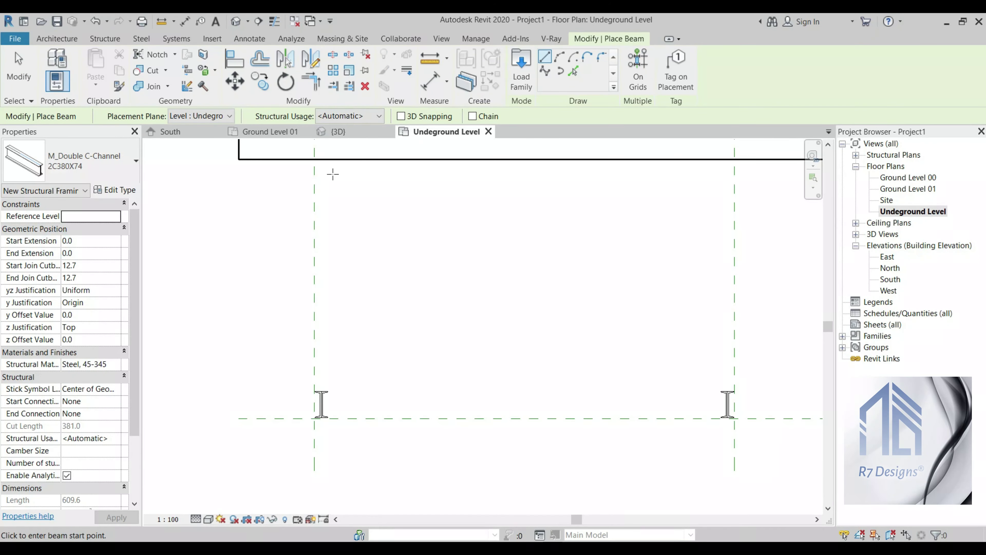
# - Draw the beam from the slab edge to the lower-left column, then open the South elevation
pyautogui.click(321, 161)
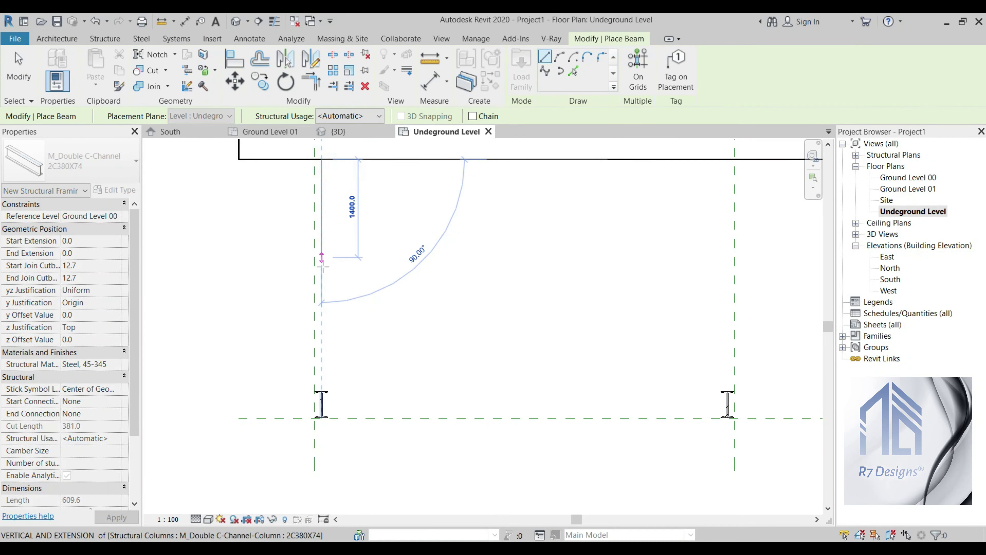
pyautogui.scroll(1, 321, 372)
pyautogui.scroll(2, 323, 377)
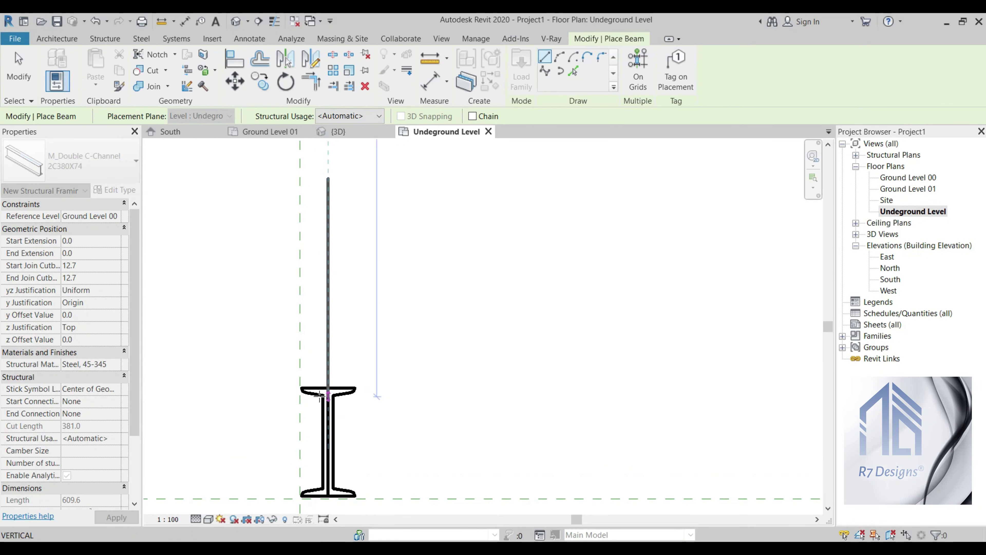
pyautogui.click(324, 384)
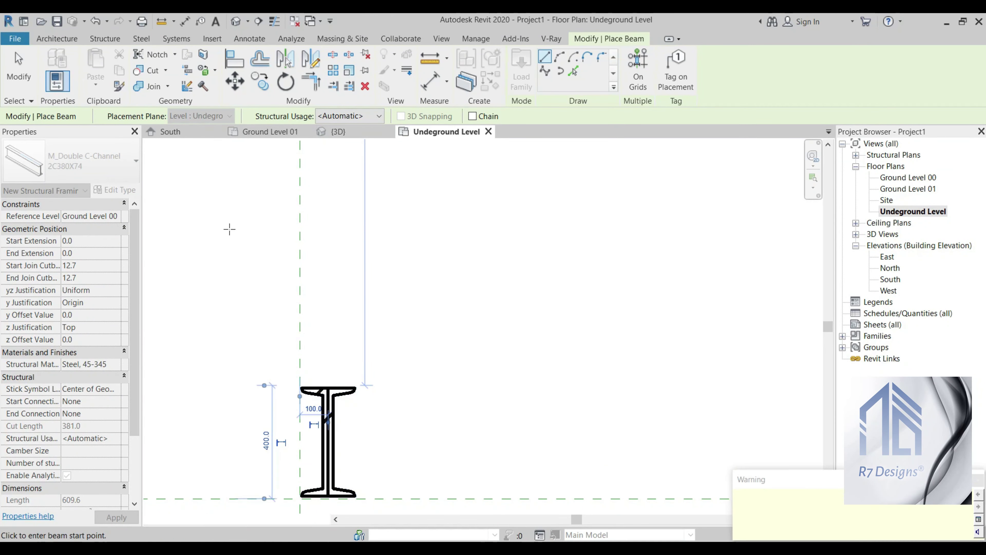
pyautogui.click(19, 69)
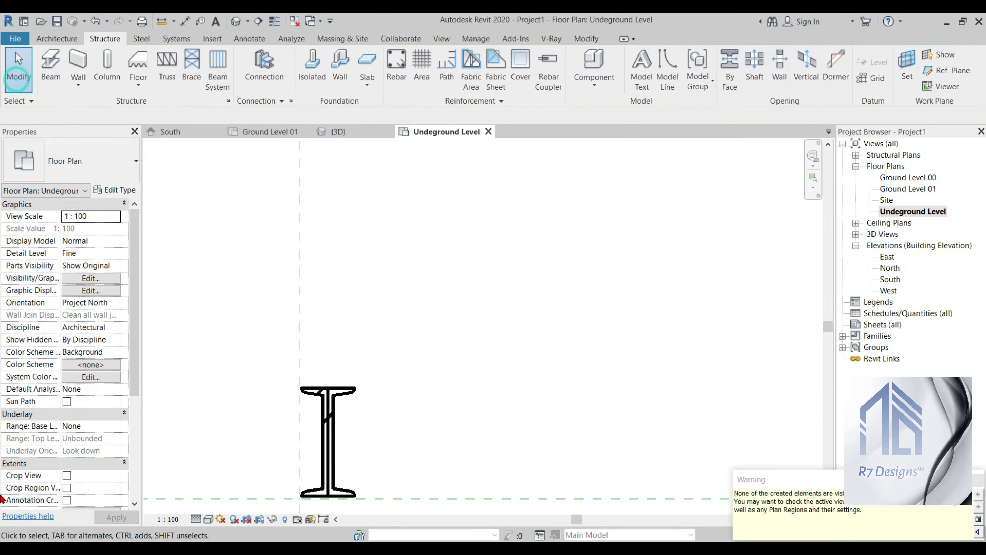
pyautogui.click(978, 480)
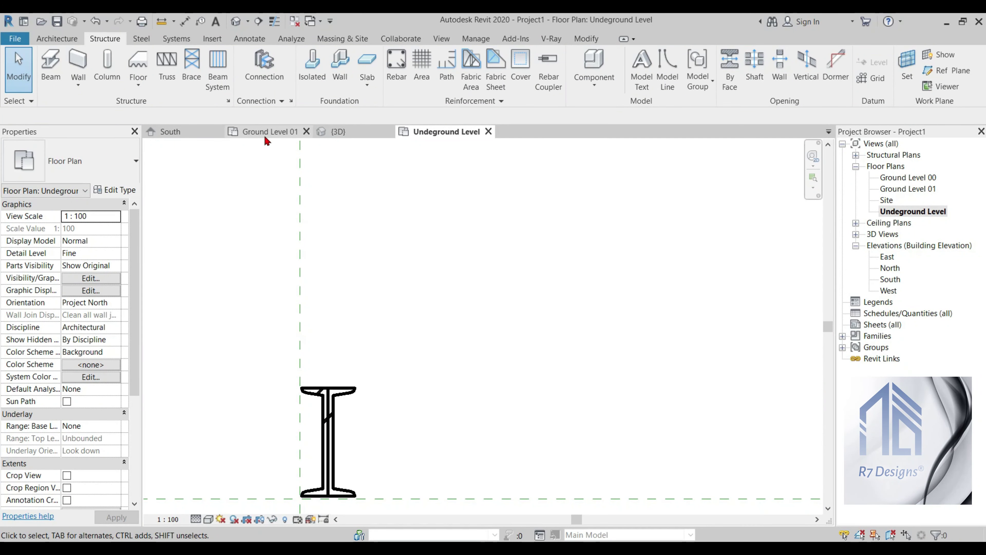
pyautogui.click(168, 132)
pyautogui.scroll(2, 389, 346)
# - Move the 2C380X74 beam, using the column base as the reference point
pyautogui.scroll(4, 374, 351)
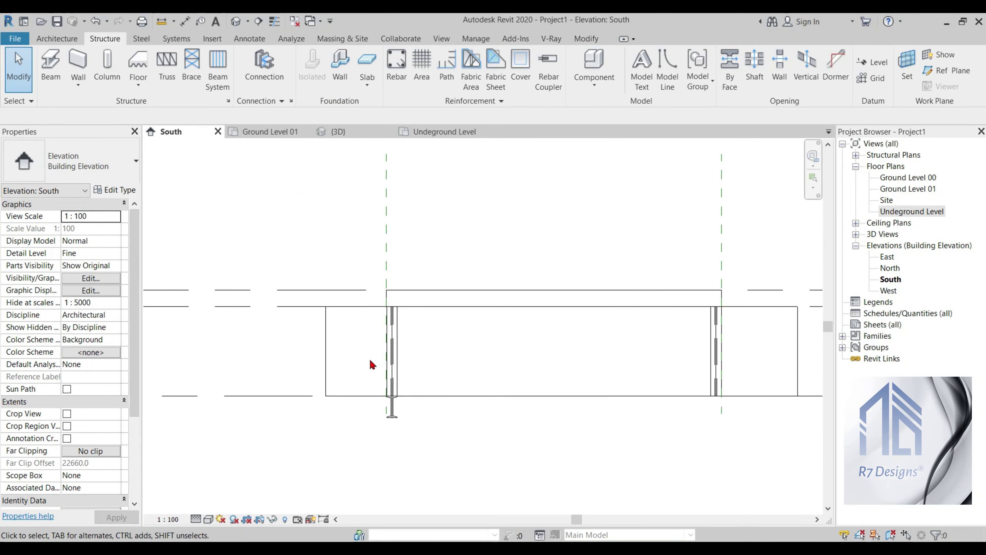
pyautogui.scroll(4, 379, 362)
pyautogui.click(401, 445)
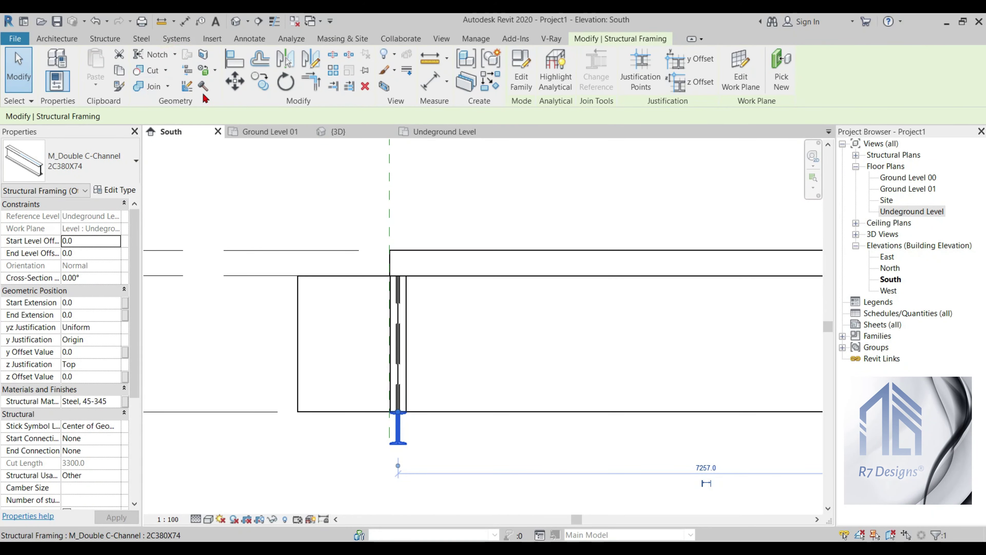
pyautogui.click(241, 89)
pyautogui.scroll(3, 399, 394)
pyautogui.scroll(2, 399, 394)
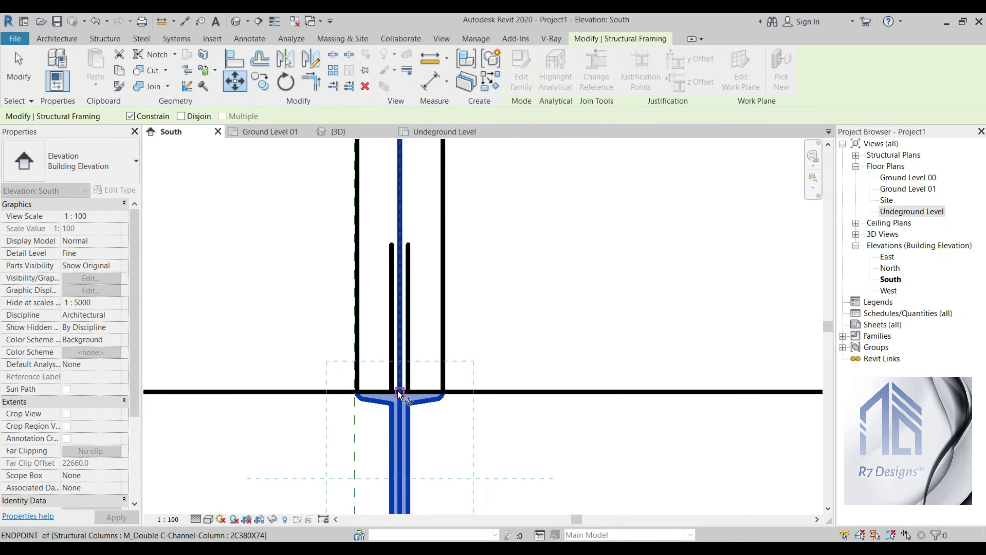
pyautogui.scroll(2, 399, 395)
pyautogui.click(400, 394)
pyautogui.scroll(-2, 400, 394)
pyautogui.scroll(-3, 403, 420)
pyautogui.scroll(-1, 408, 431)
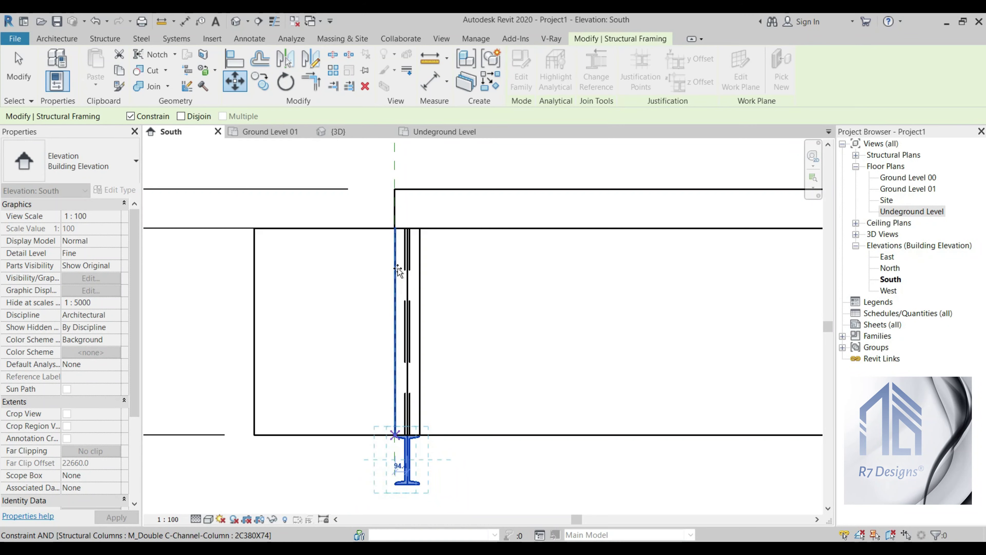
pyautogui.click(417, 253)
pyautogui.press('Escape')
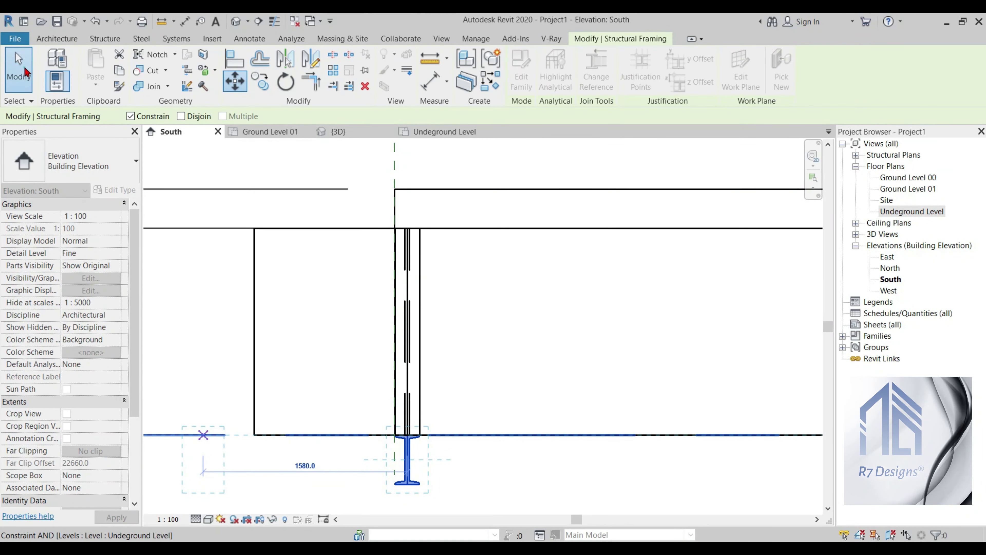
# - Set the beam's Start and End Level Offsets to 1000.0
pyautogui.click(408, 462)
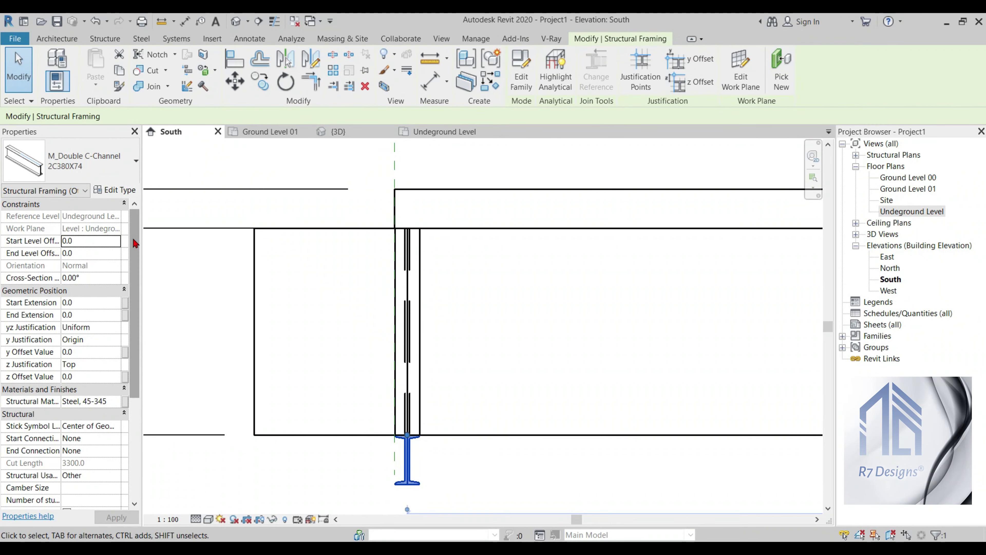
pyautogui.doubleClick(97, 241)
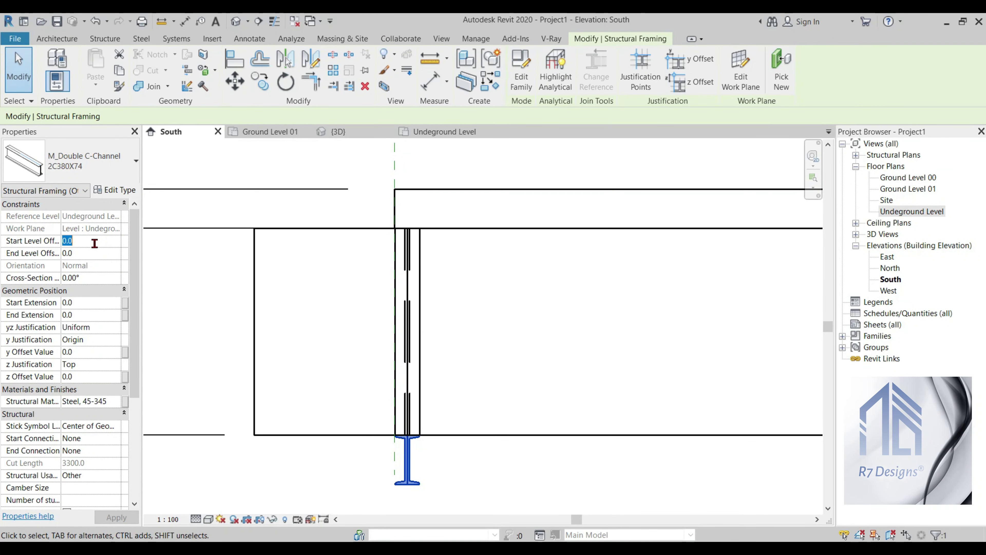
pyautogui.write('1000')
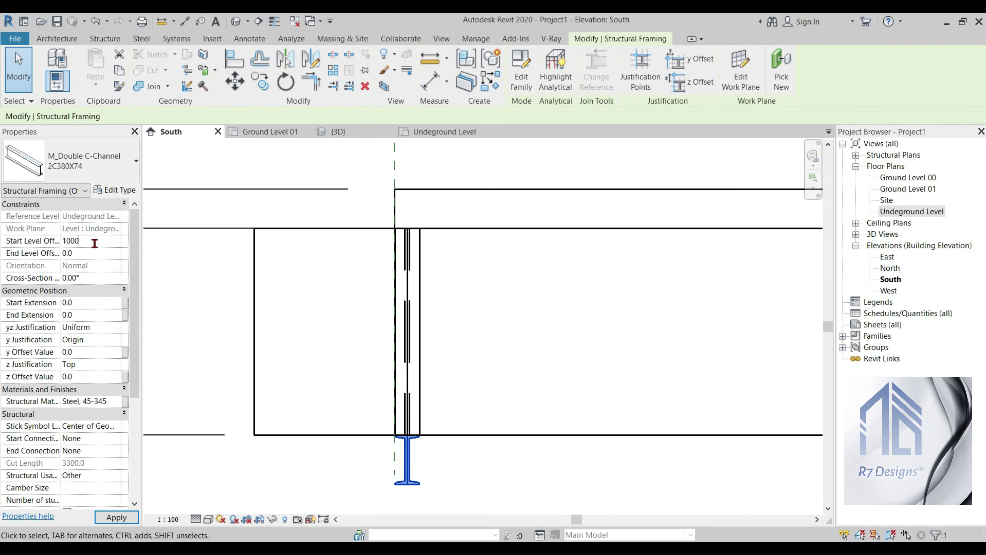
pyautogui.click(93, 259)
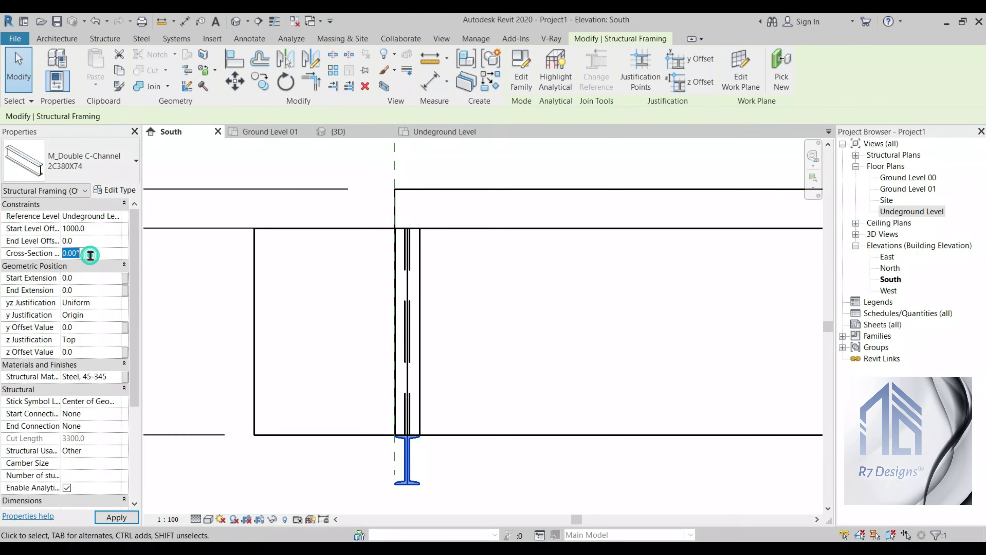
pyautogui.click(101, 233)
pyautogui.click(104, 240)
pyautogui.write('1000')
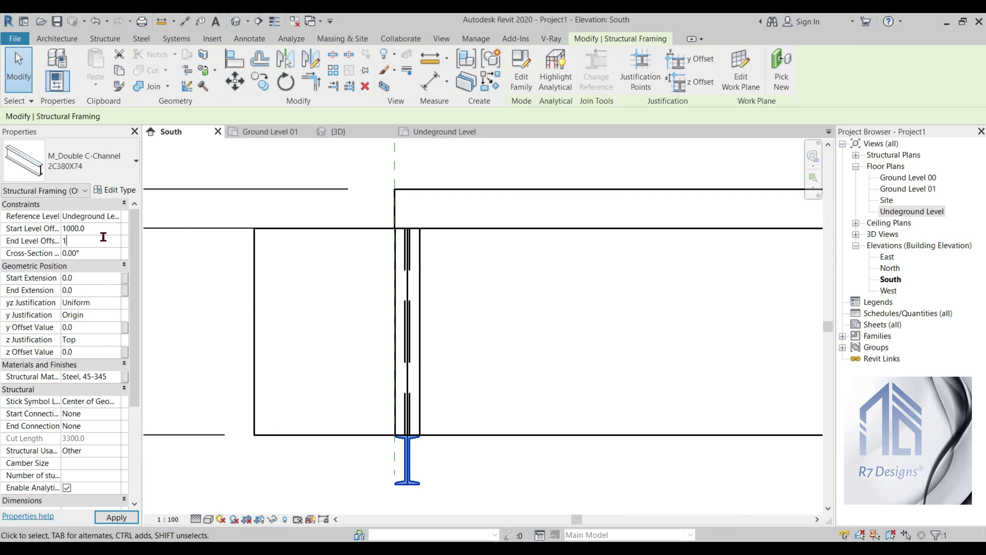
pyautogui.press('Return')
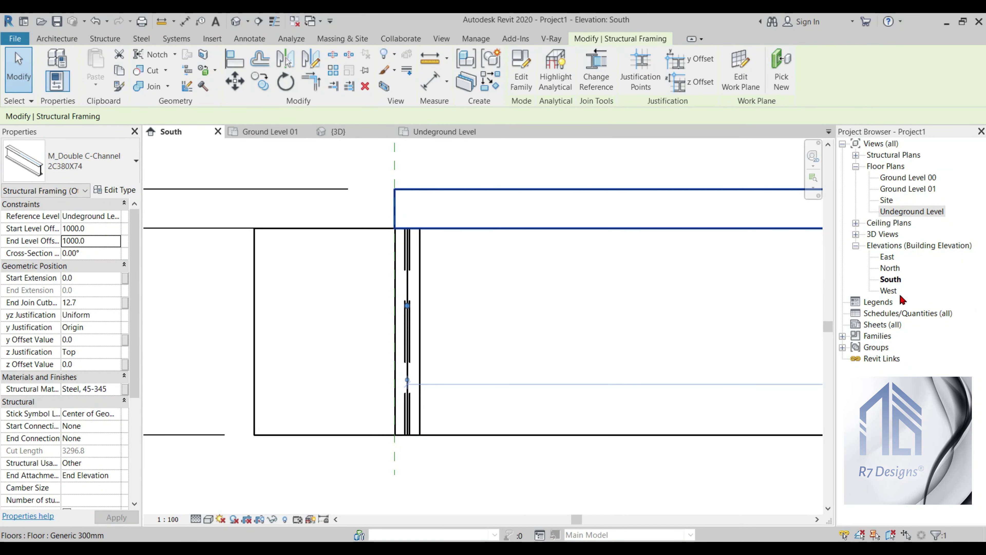
# - In the East elevation, set the beam's Reference Level to Ground Level 00 with 0 start and end offsets
pyautogui.doubleClick(887, 256)
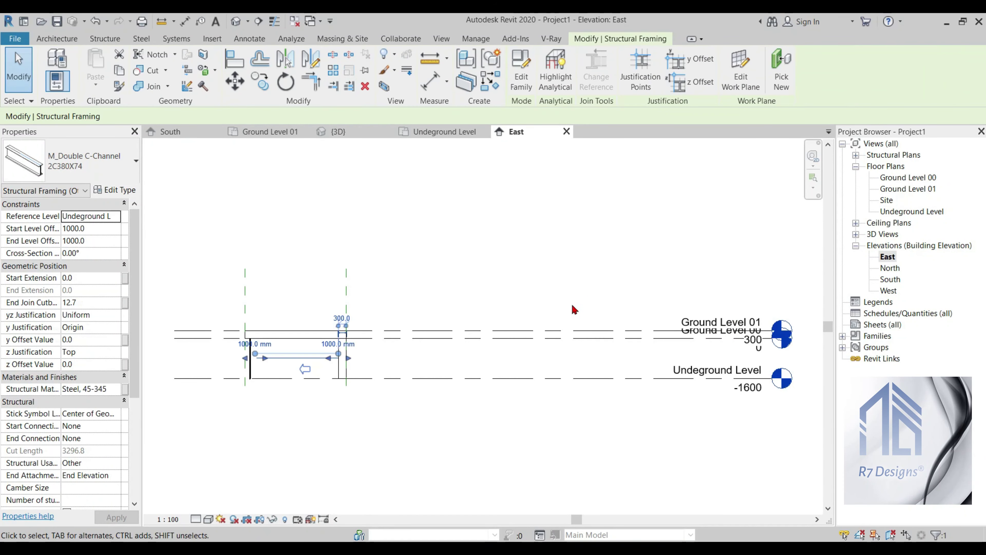
pyautogui.scroll(4, 216, 345)
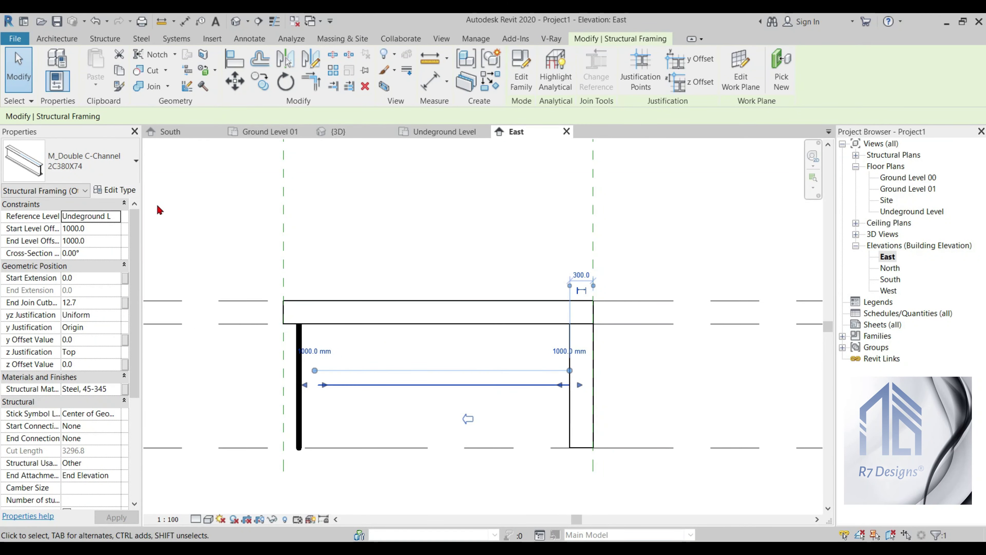
pyautogui.click(113, 216)
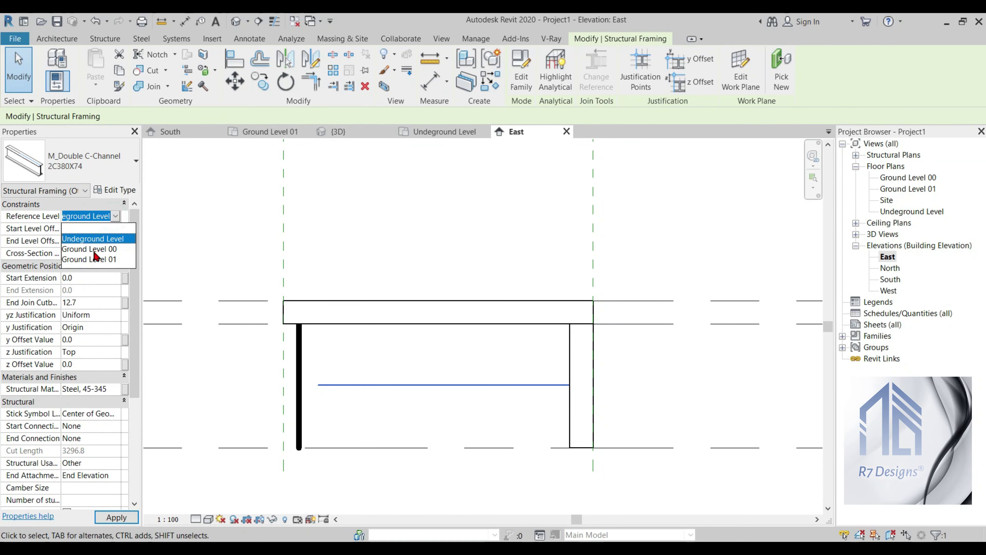
pyautogui.click(96, 250)
pyautogui.click(99, 229)
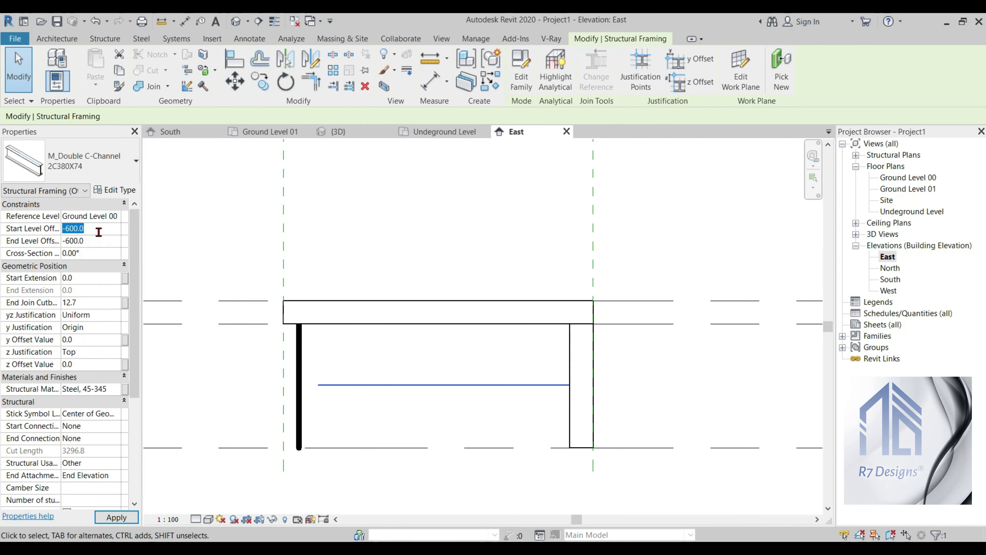
pyautogui.write('0')
pyautogui.click(72, 241)
pyautogui.write('0')
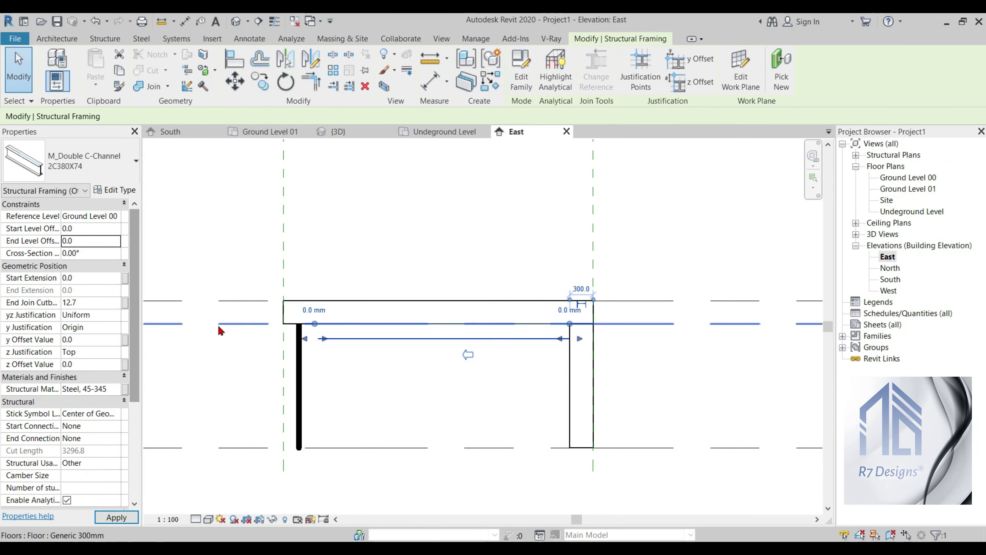
pyautogui.click(221, 331)
# - Set the East elevation to Fine detail, check the beam under the slab, then open Ground Level 01
pyautogui.click(196, 519)
pyautogui.click(215, 506)
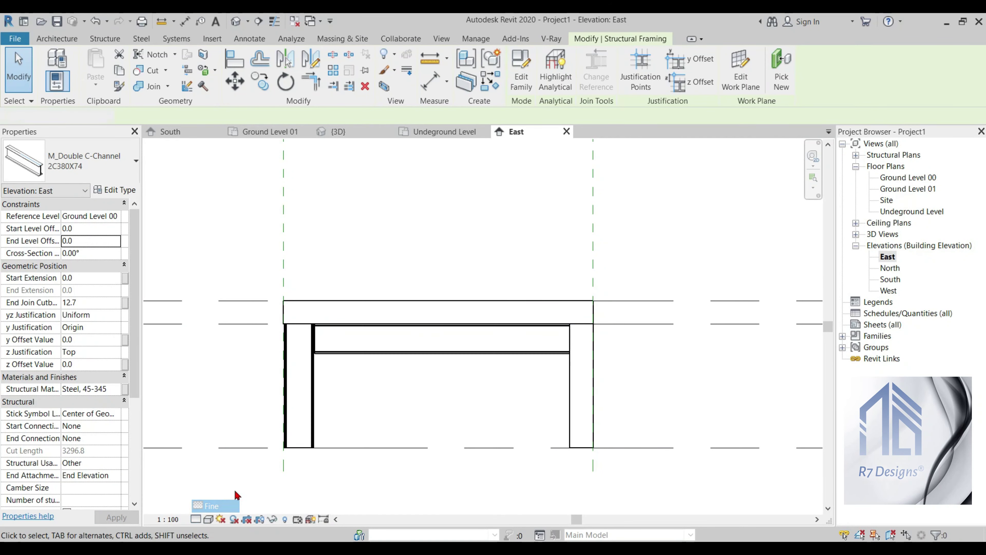
pyautogui.scroll(2, 365, 332)
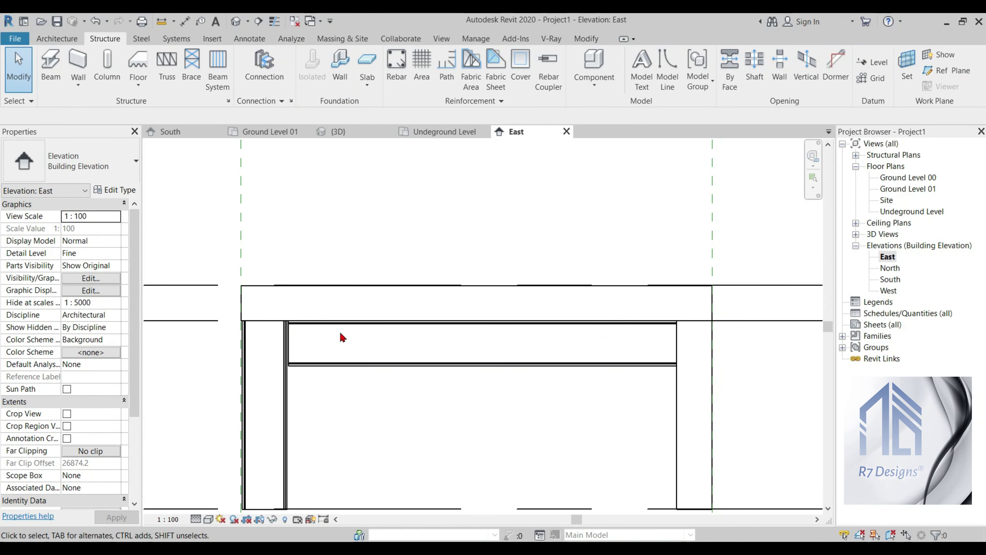
pyautogui.scroll(1, 342, 337)
pyautogui.click(500, 330)
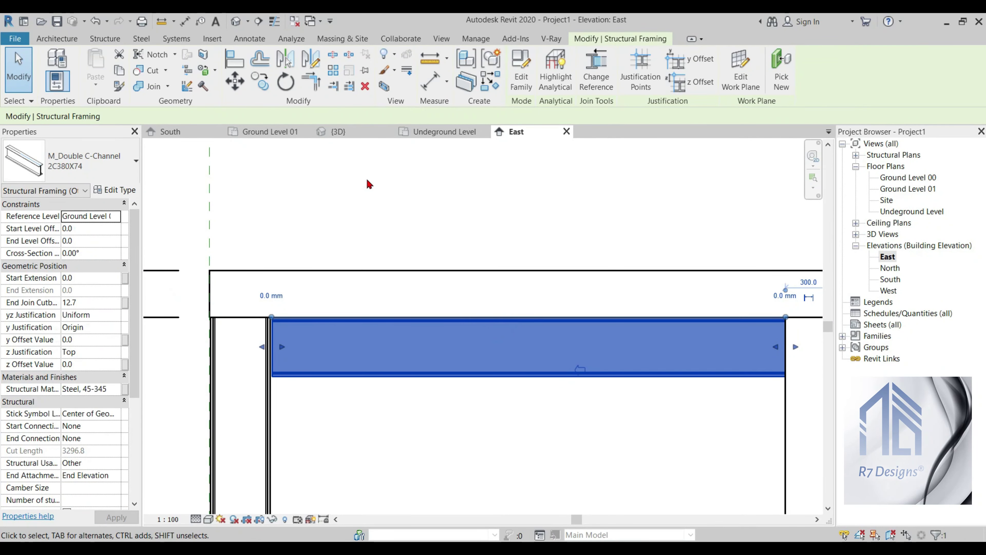
pyautogui.click(290, 134)
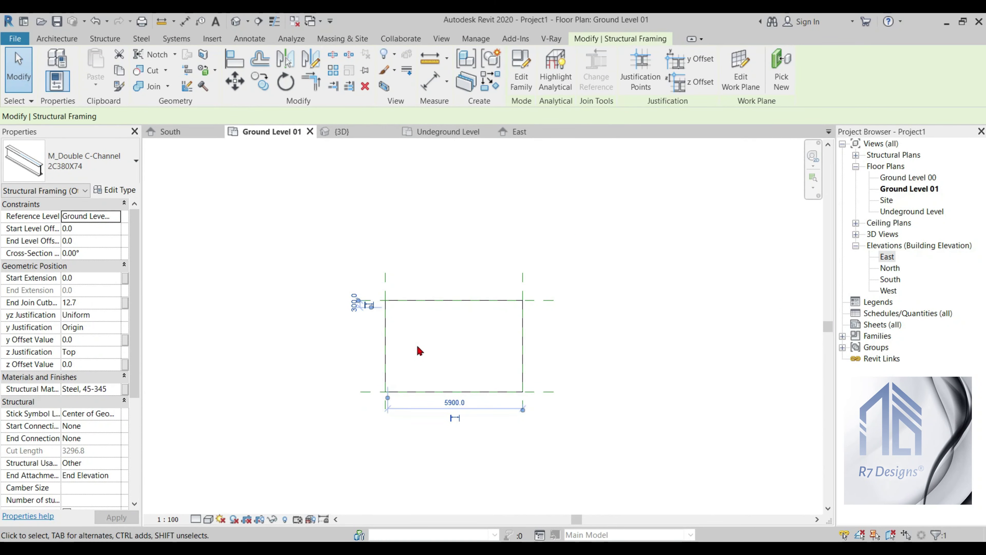
# - Try the Wireframe and then Hidden Line visual styles on the Ground Level 00 plan
pyautogui.doubleClick(903, 178)
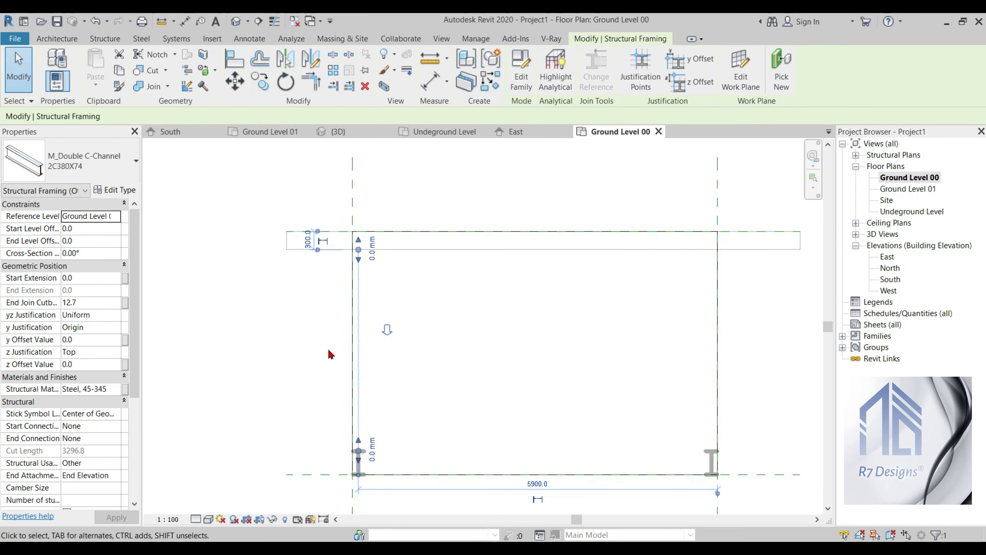
pyautogui.click(196, 520)
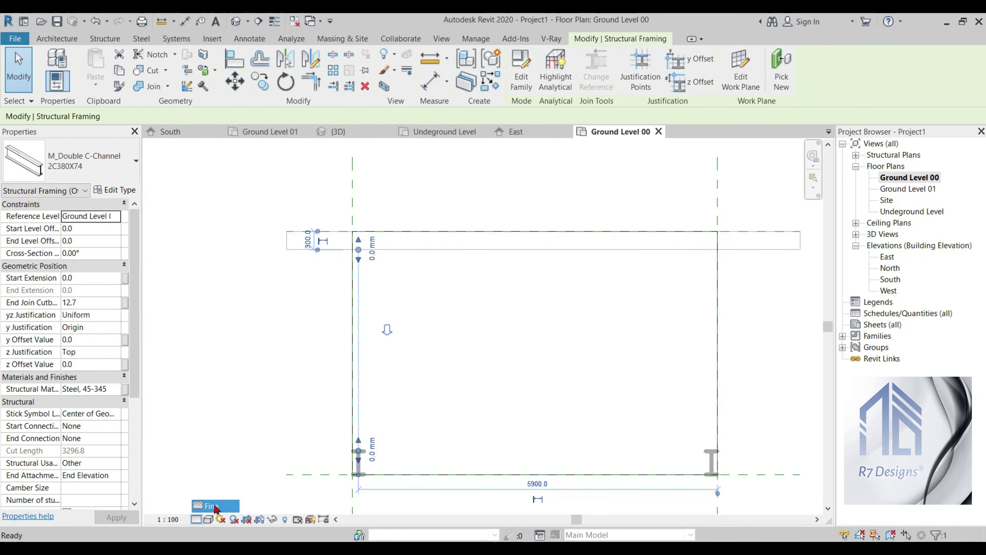
pyautogui.press('Escape')
pyautogui.click(210, 520)
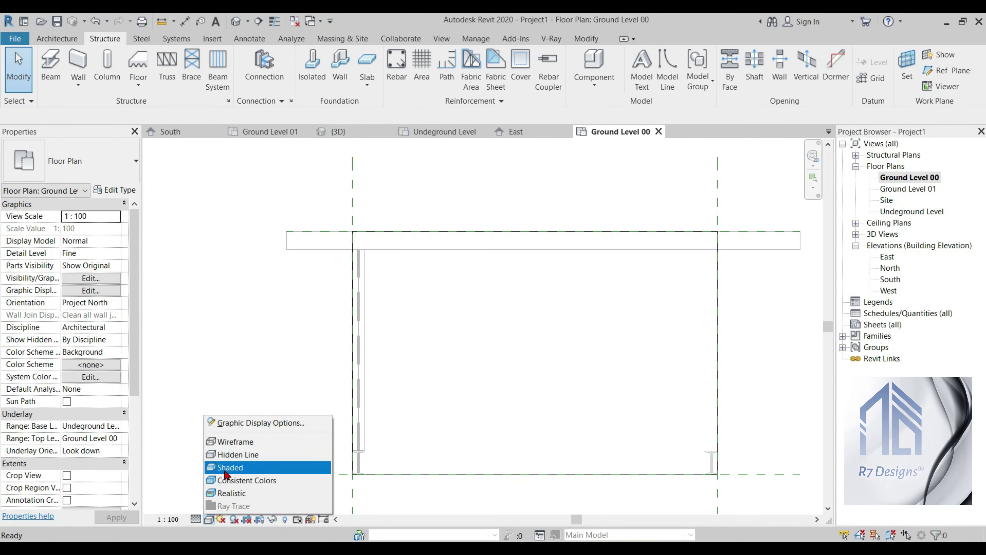
pyautogui.click(236, 442)
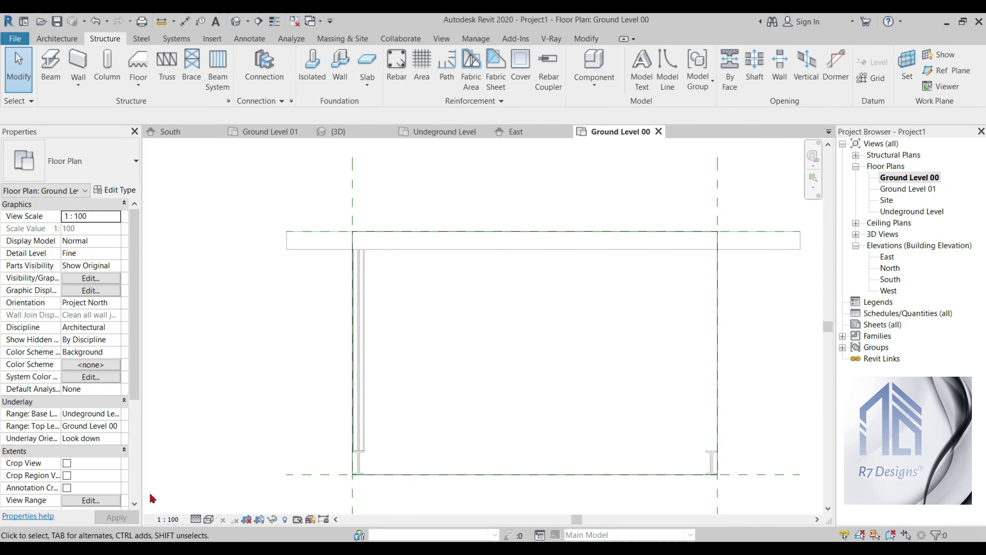
pyautogui.click(205, 520)
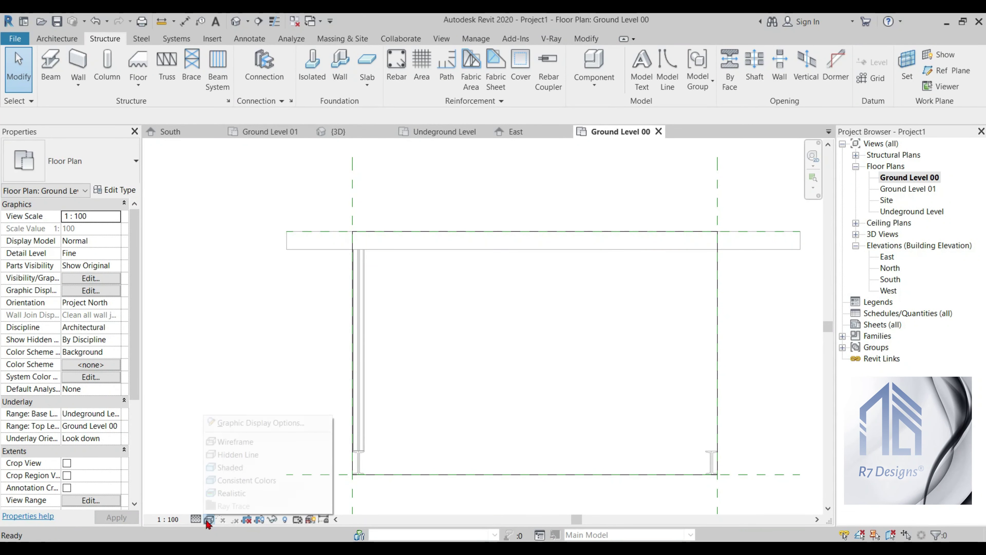
pyautogui.click(230, 458)
pyautogui.click(299, 132)
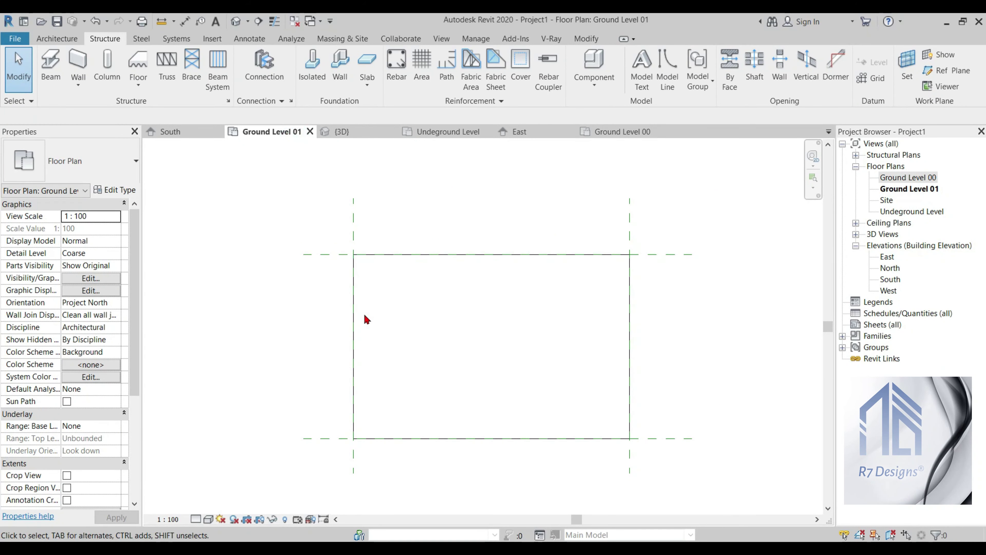
# - Open the Site floor plan and display it as Wireframe at Fine detail
pyautogui.doubleClick(889, 200)
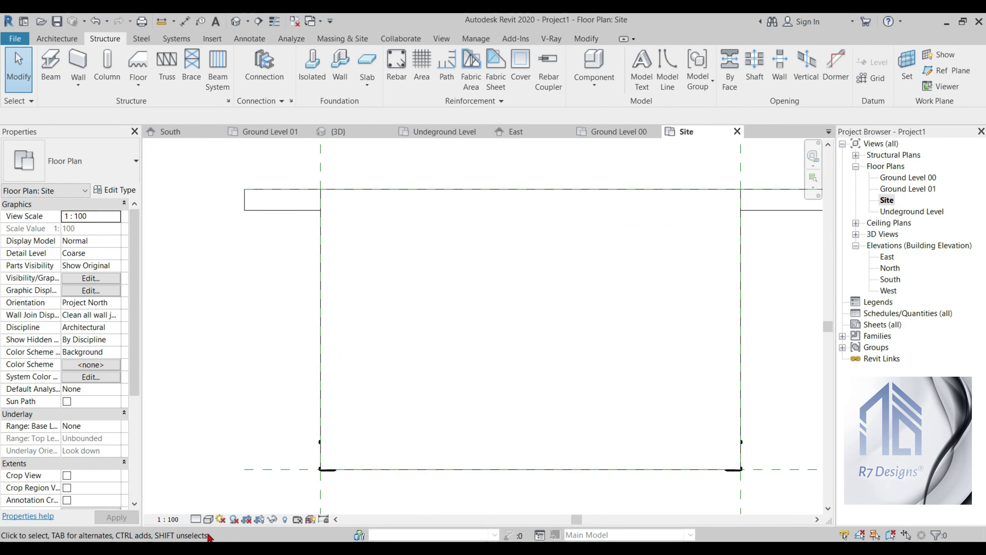
pyautogui.click(208, 519)
pyautogui.click(226, 442)
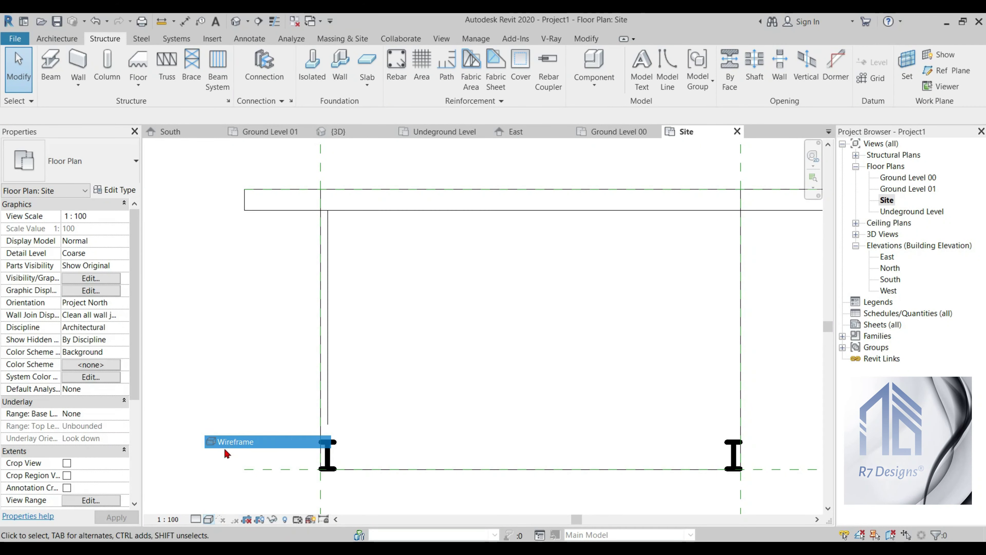
pyautogui.click(196, 520)
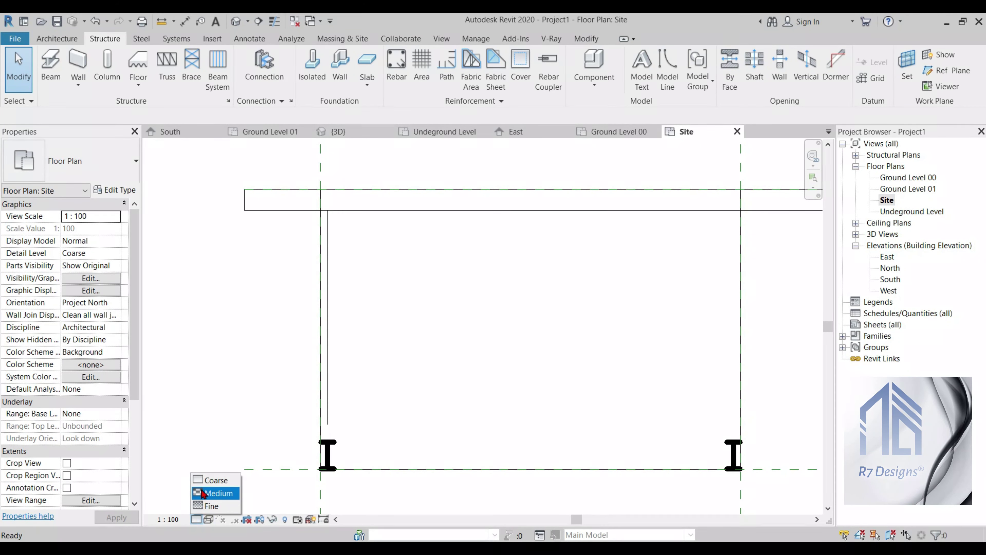
pyautogui.click(211, 505)
# - Copy the left double C-channel beam onto the right gridline in the Site plan
pyautogui.click(335, 365)
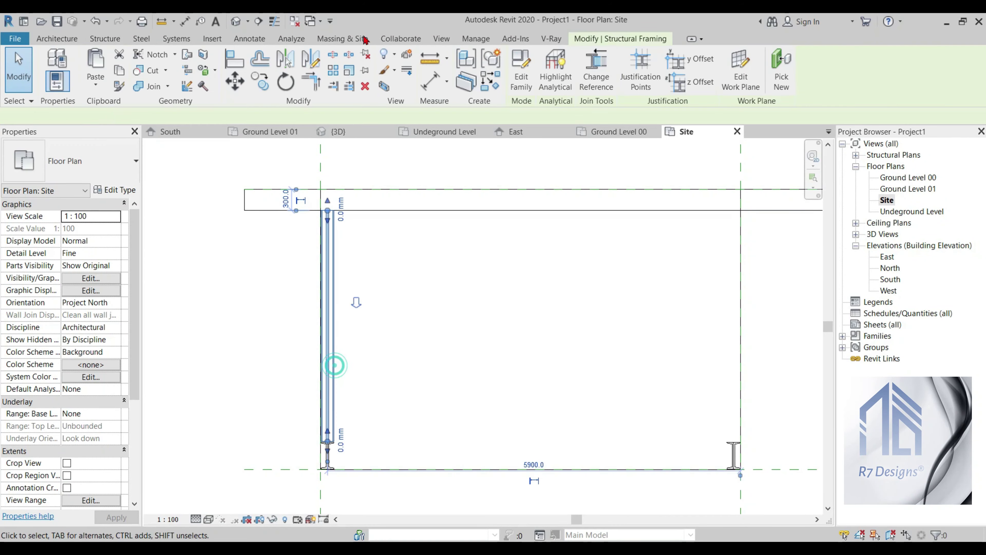
pyautogui.click(260, 81)
pyautogui.scroll(3, 341, 363)
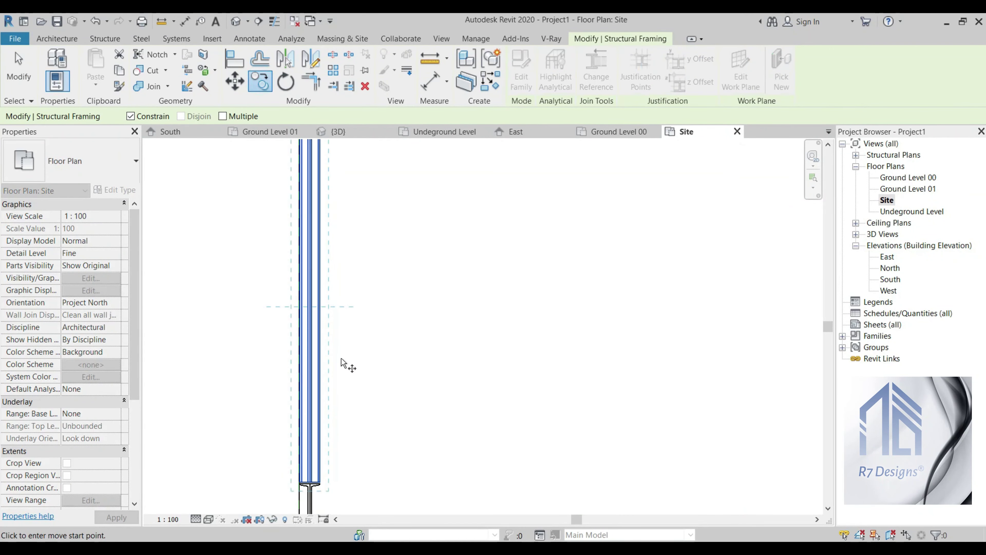
pyautogui.scroll(2, 305, 398)
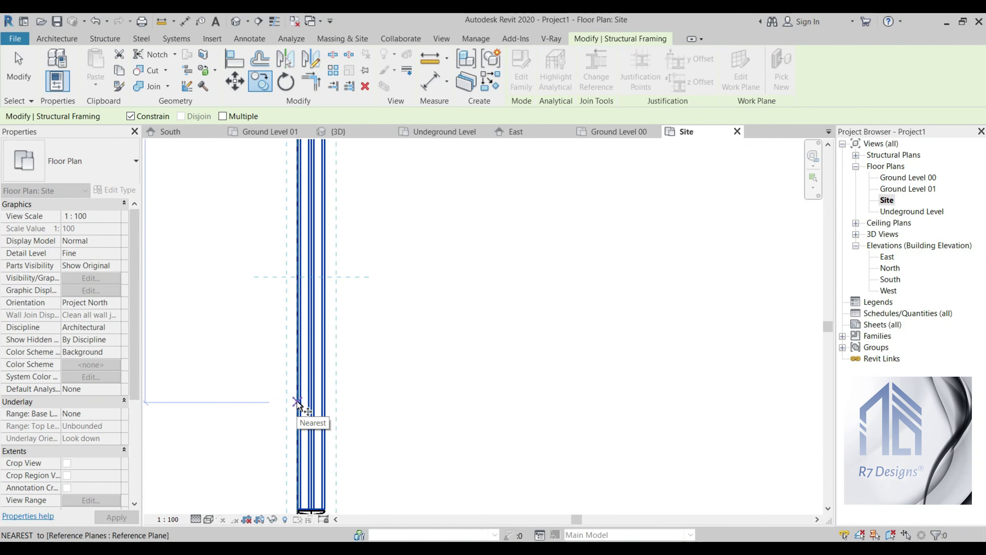
pyautogui.click(327, 408)
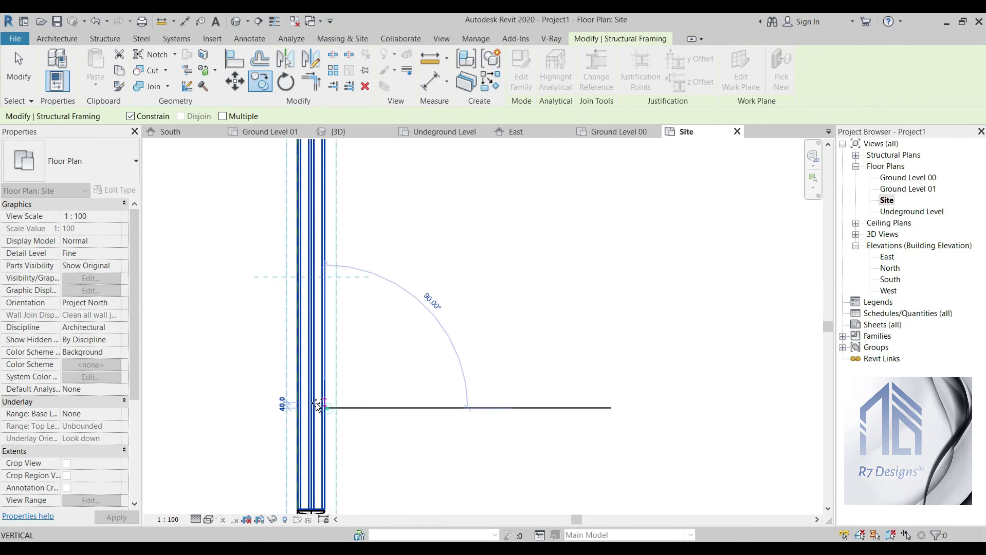
pyautogui.scroll(-3, 317, 404)
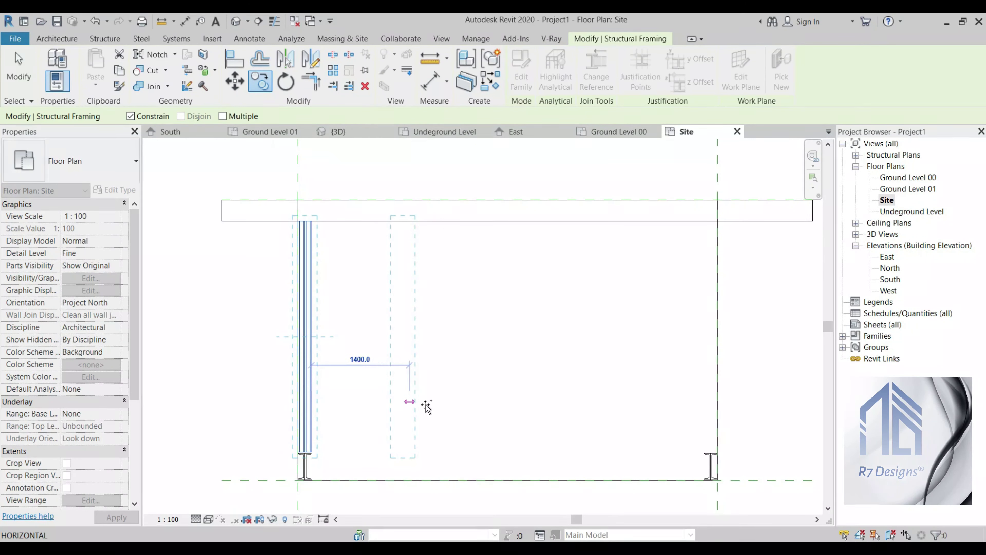
pyautogui.click(717, 406)
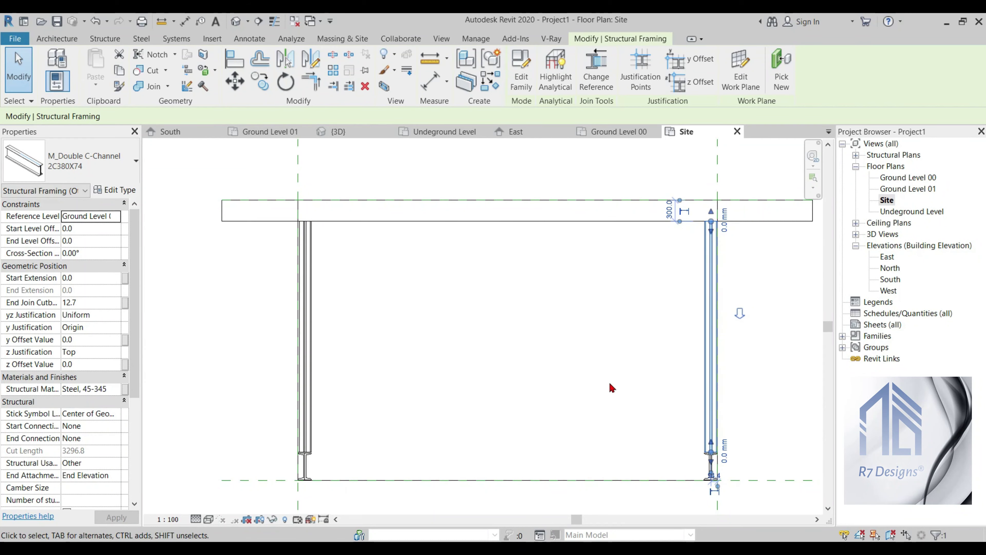
pyautogui.scroll(-1, 590, 415)
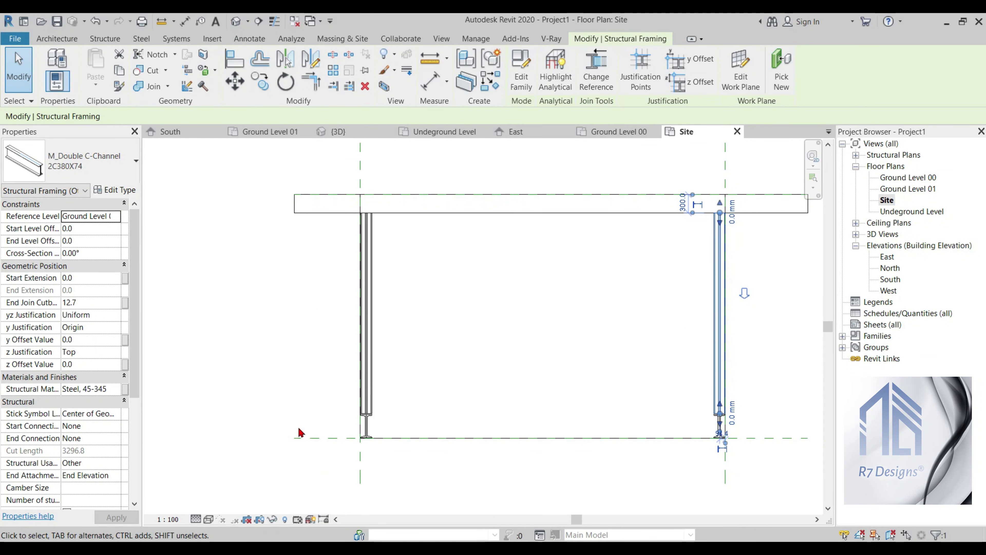
pyautogui.scroll(-1, 392, 463)
pyautogui.scroll(3, 392, 464)
pyautogui.scroll(-3, 392, 464)
pyautogui.scroll(-1, 391, 469)
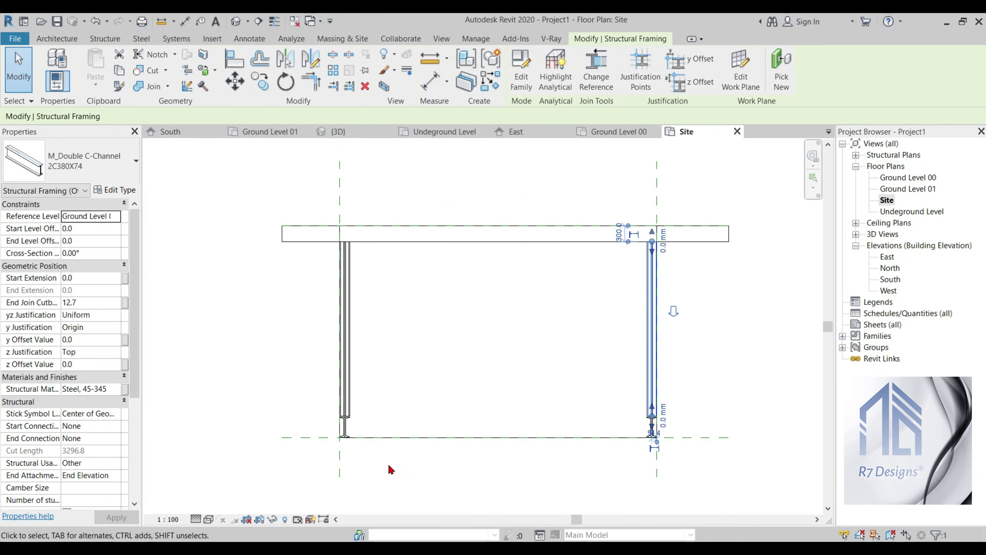
pyautogui.click(288, 390)
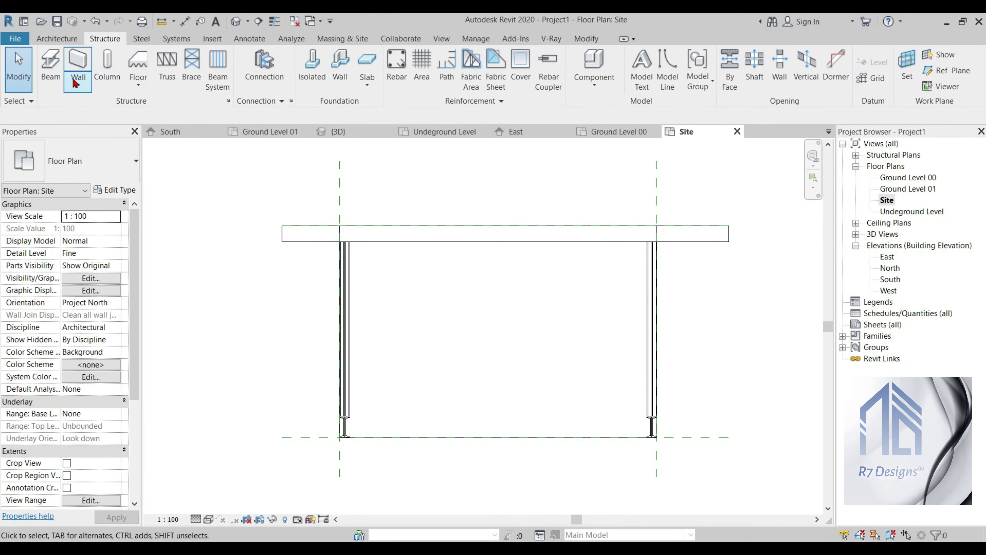
# - Draw a 6000 mm M_Double C-Channel beam from the left bottom column to the right one
pyautogui.click(51, 65)
pyautogui.scroll(3, 348, 453)
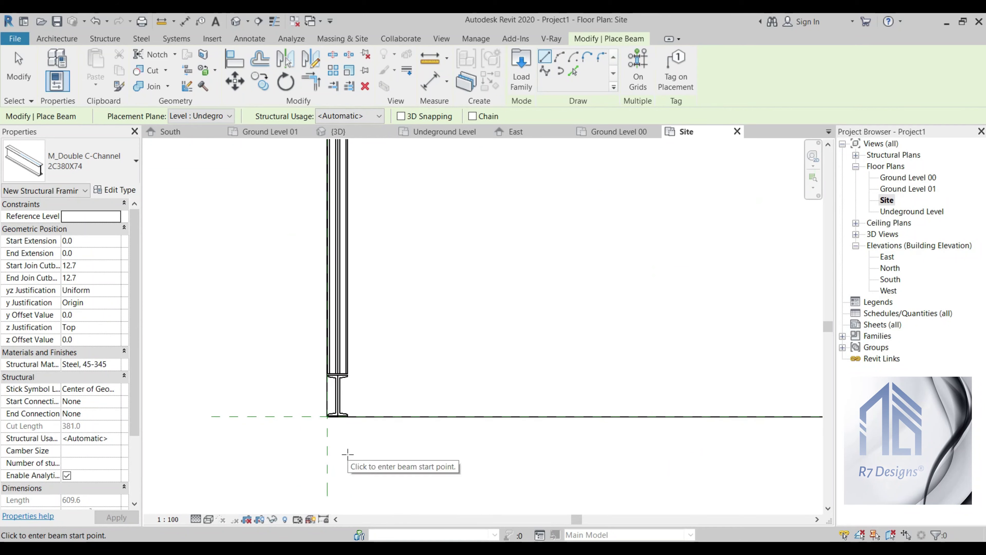
pyautogui.click(327, 435)
pyautogui.scroll(-2, 276, 443)
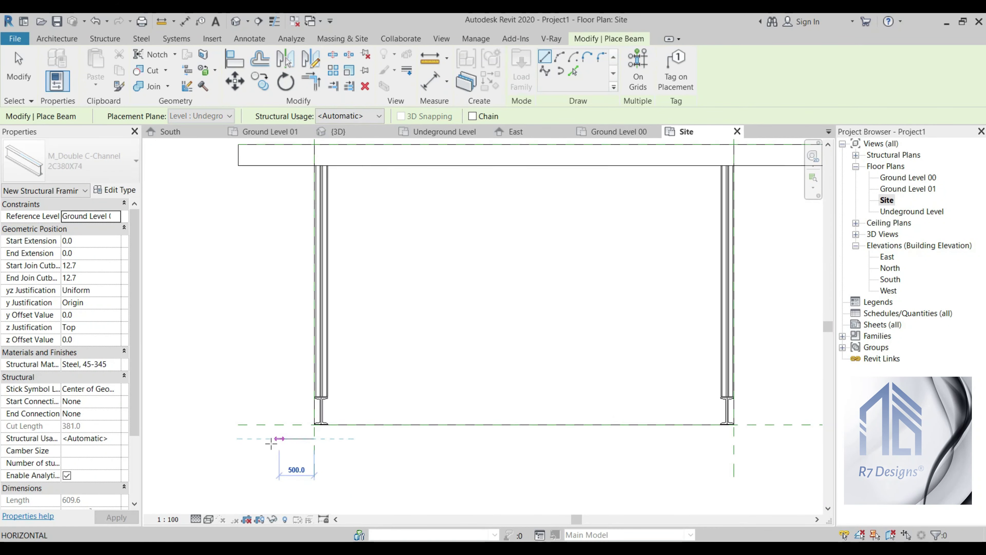
pyautogui.scroll(-1, 271, 443)
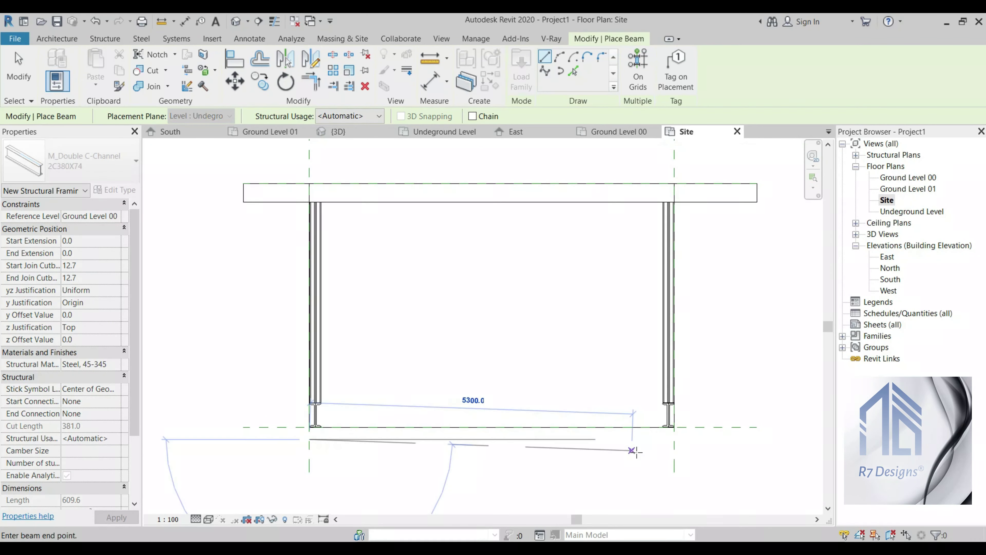
pyautogui.click(674, 439)
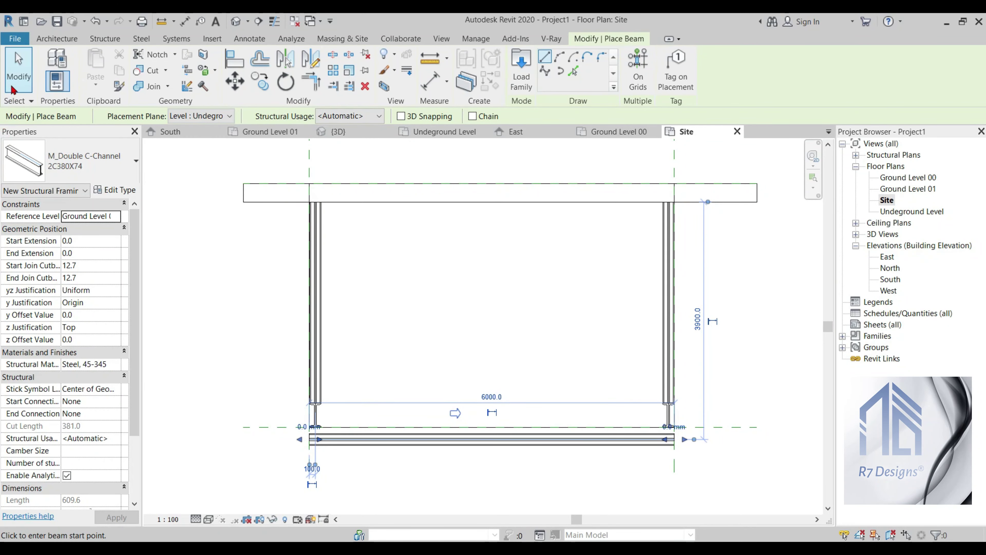
pyautogui.click(18, 67)
# - Select the new beam and shift it upward with a first Move
pyautogui.scroll(3, 313, 450)
pyautogui.scroll(2, 313, 450)
pyautogui.scroll(1, 313, 450)
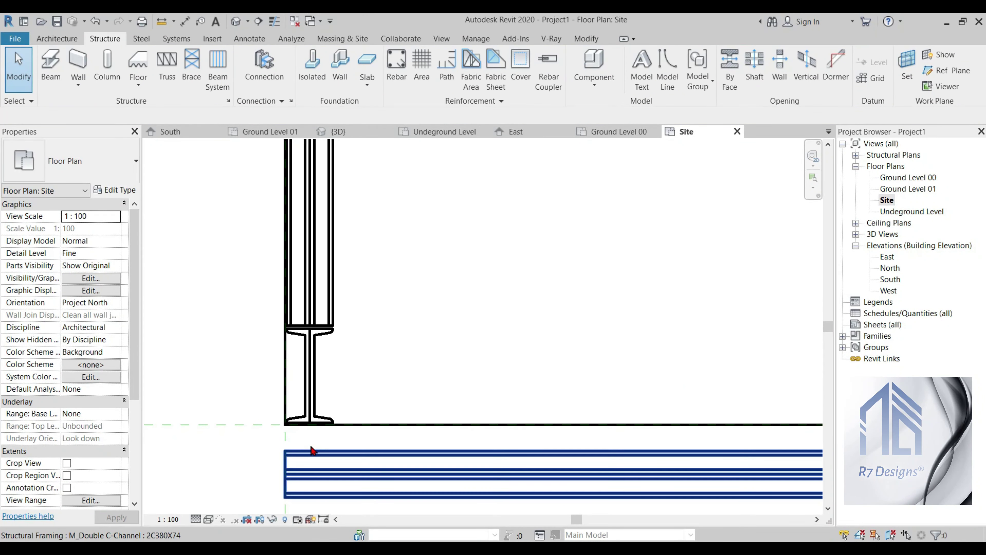
pyautogui.click(313, 452)
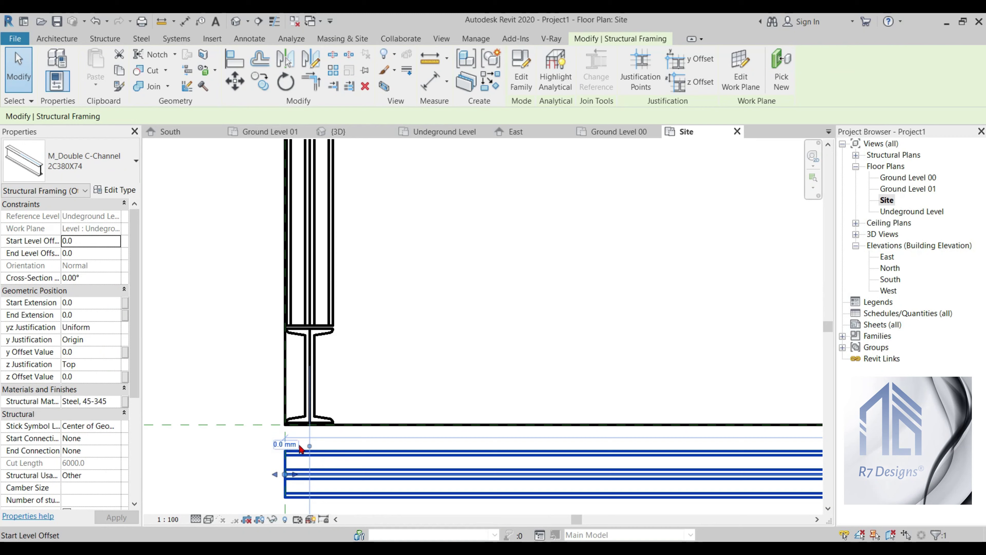
pyautogui.scroll(-1, 332, 427)
pyautogui.scroll(-2, 332, 427)
pyautogui.scroll(2, 777, 471)
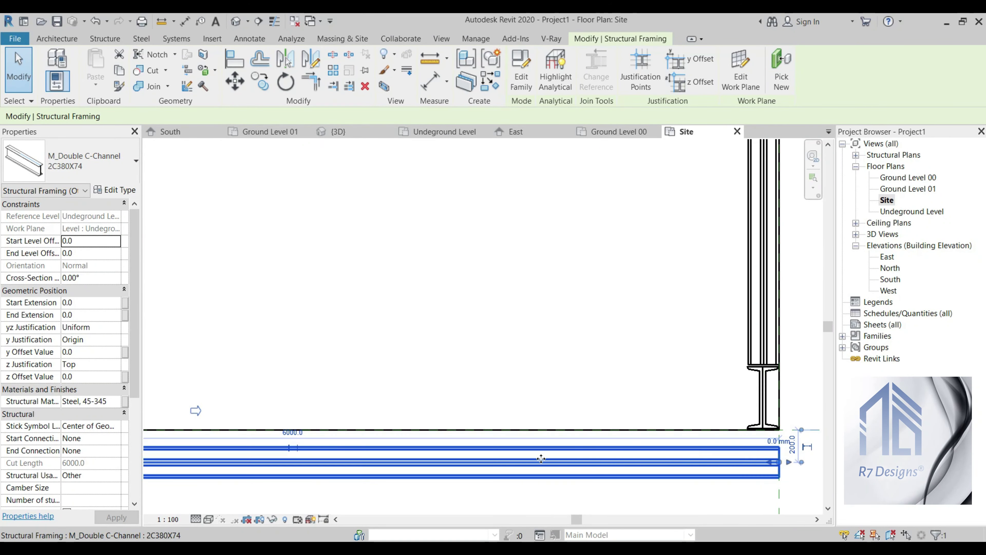
pyautogui.moveTo(461, 388); pyautogui.dragTo(387, 388, button='middle')
pyautogui.scroll(-1, 384, 384)
pyautogui.click(235, 81)
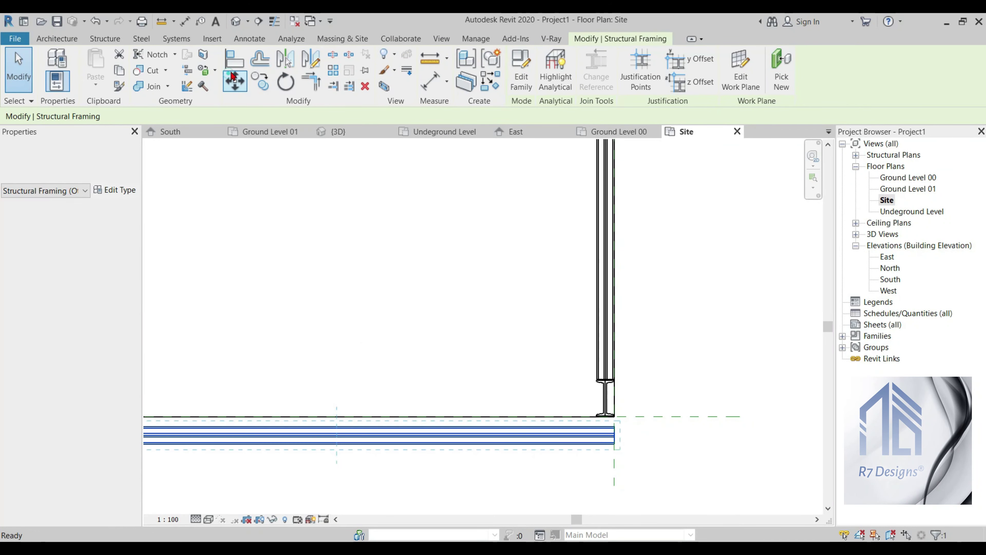
pyautogui.scroll(-2, 541, 357)
pyautogui.scroll(3, 505, 350)
pyautogui.scroll(4, 447, 377)
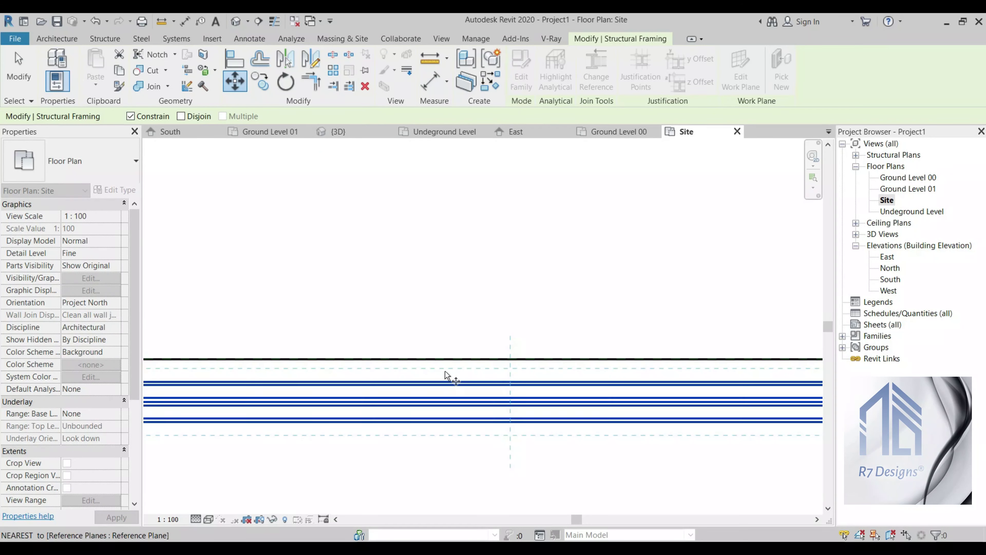
pyautogui.click(476, 381)
pyautogui.click(474, 368)
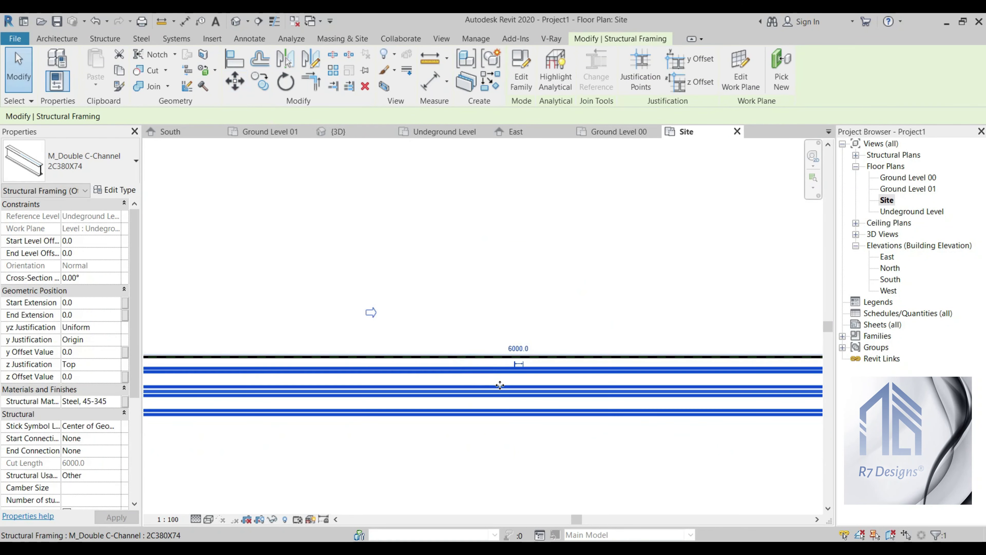
# - Move the beam from its left endpoint down onto the reference plane below the gridline
pyautogui.scroll(-3, 491, 398)
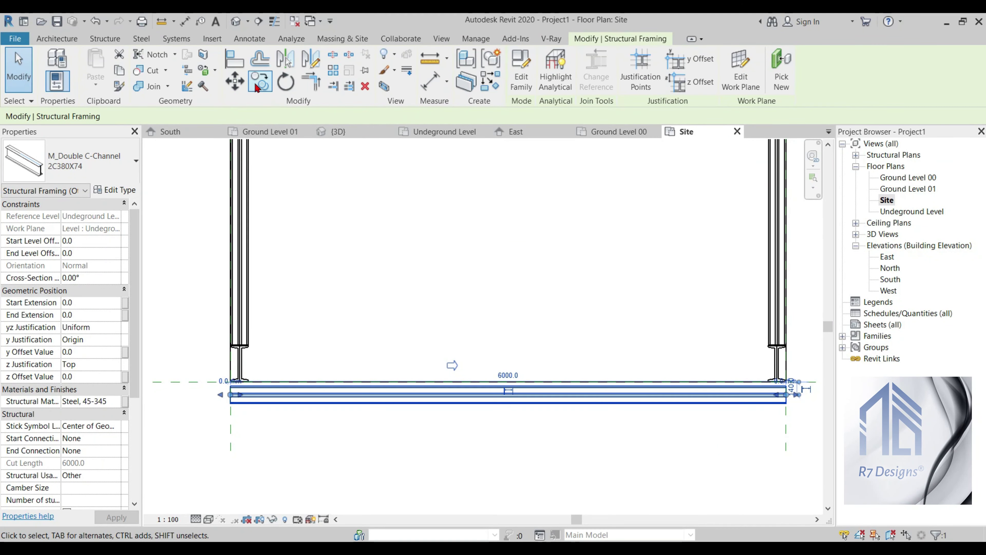
pyautogui.click(235, 81)
pyautogui.scroll(2, 218, 389)
pyautogui.scroll(2, 198, 404)
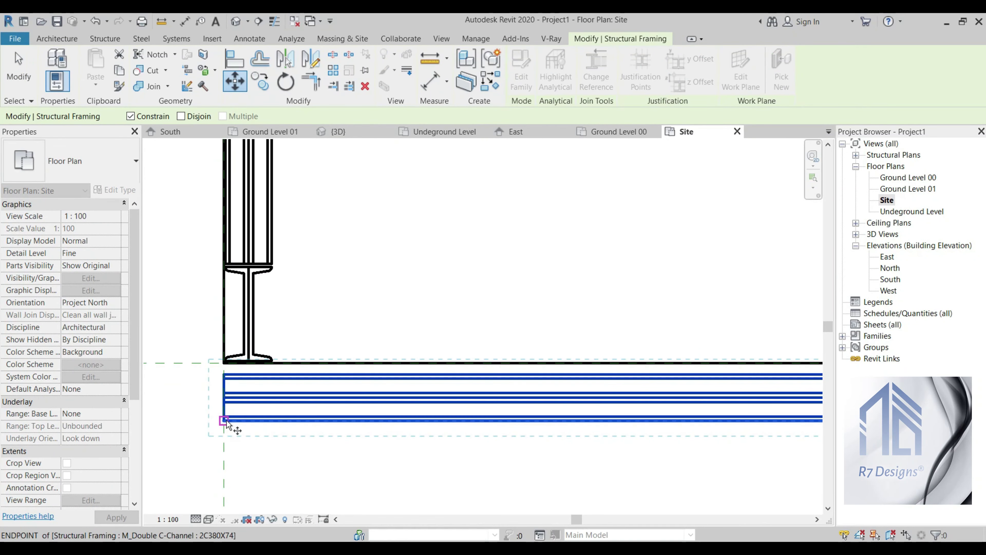
pyautogui.click(225, 420)
pyautogui.click(224, 436)
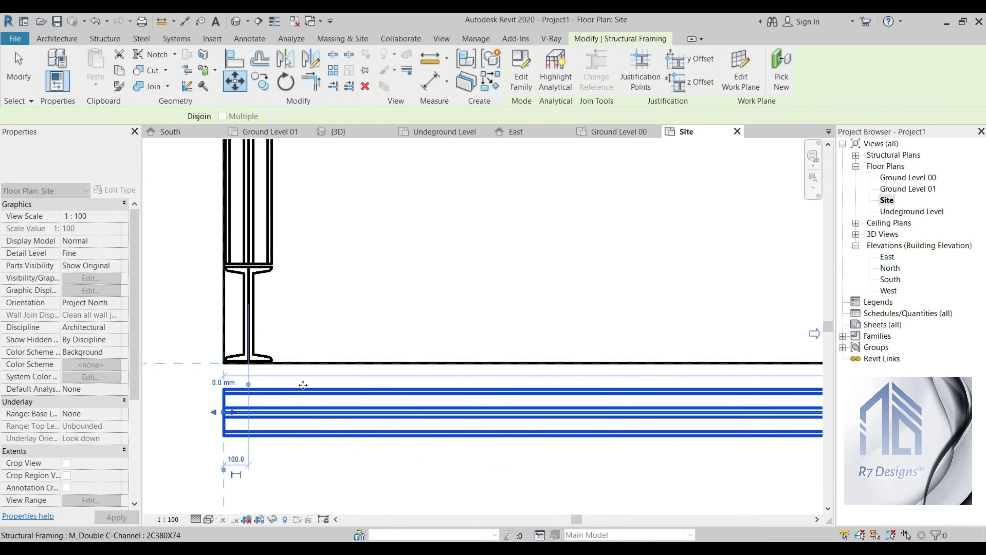
pyautogui.scroll(-2, 302, 385)
pyautogui.scroll(-1, 412, 403)
pyautogui.click(414, 403)
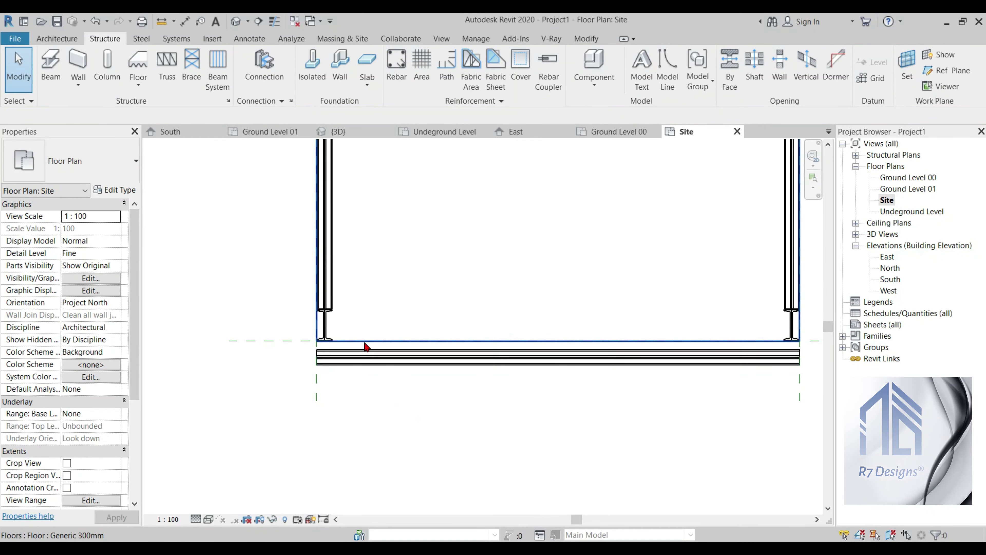
# - Drag the Generic 300mm floor's bottom boundary line over the lower beam, enlarging it to 25.766 m²
pyautogui.click(366, 347)
pyautogui.click(528, 83)
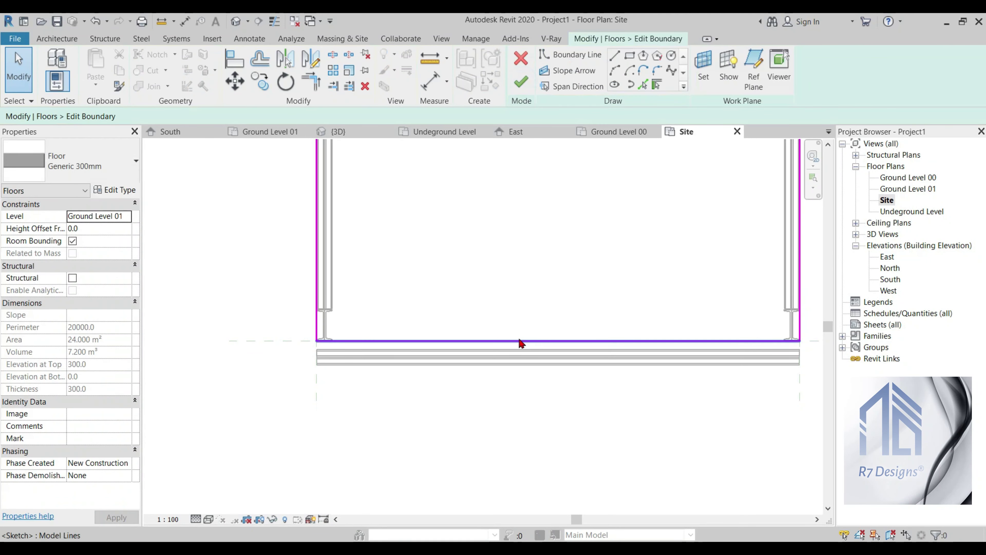
pyautogui.moveTo(504, 342); pyautogui.dragTo(497, 373)
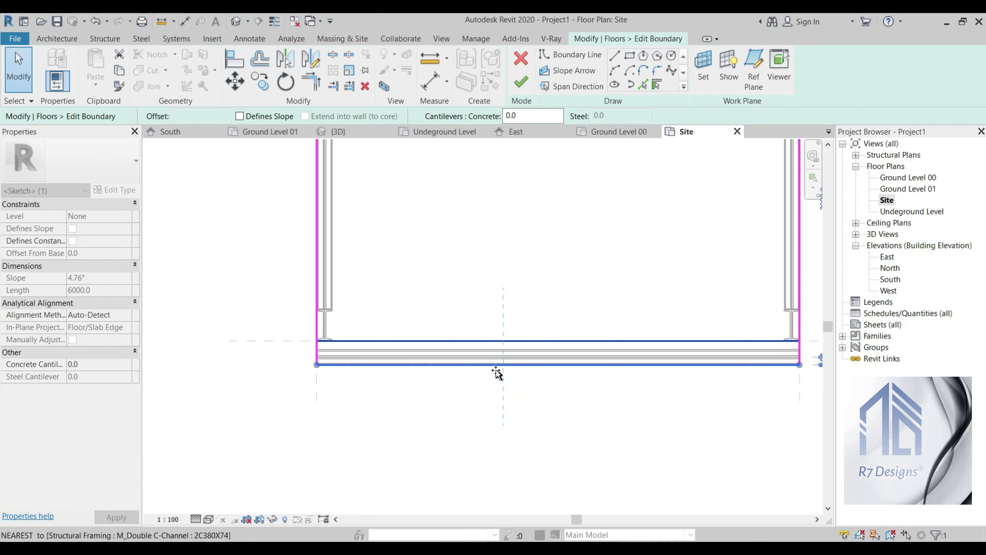
pyautogui.click(521, 82)
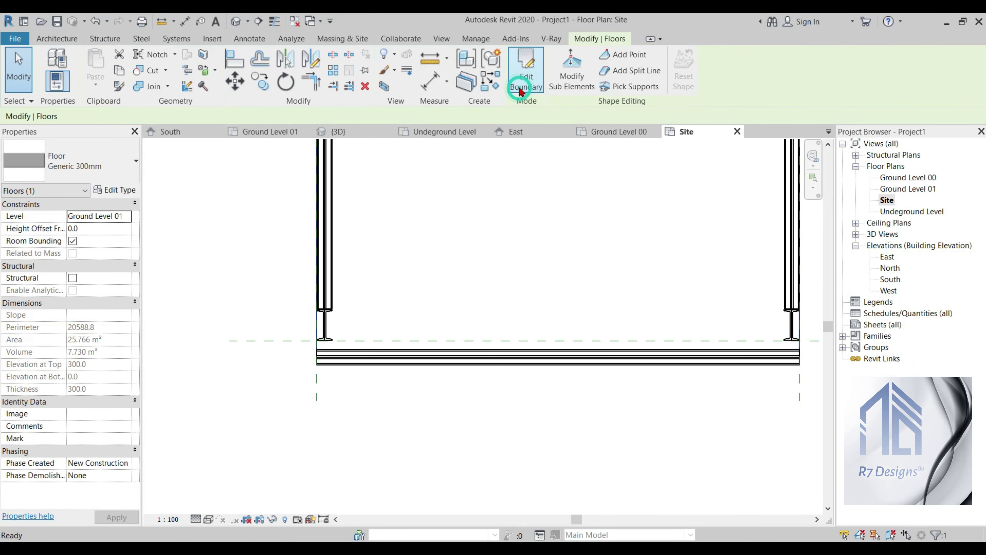
pyautogui.click(486, 408)
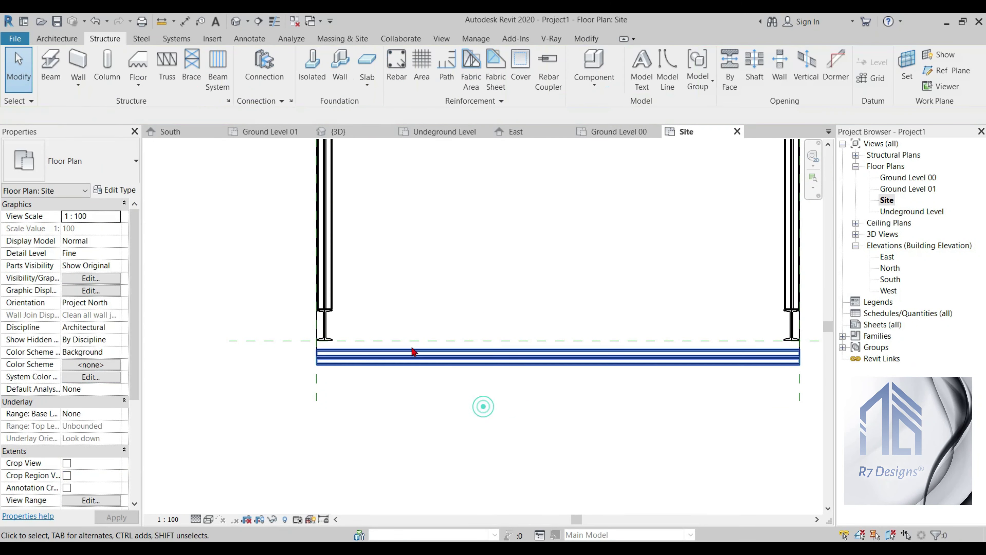
# - In the South elevation, select the double C-channel beam and enter a start level offset of 100
pyautogui.click(340, 132)
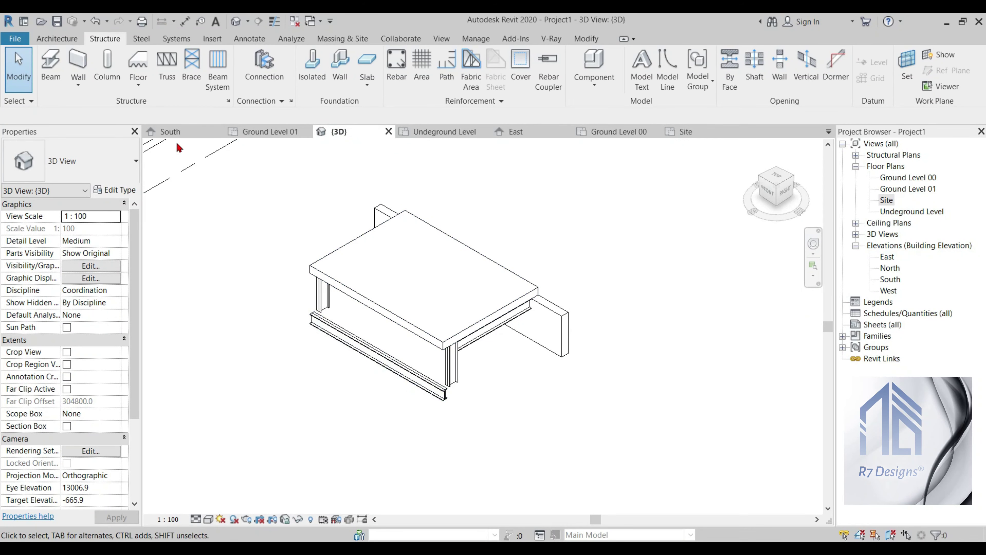
pyautogui.click(168, 128)
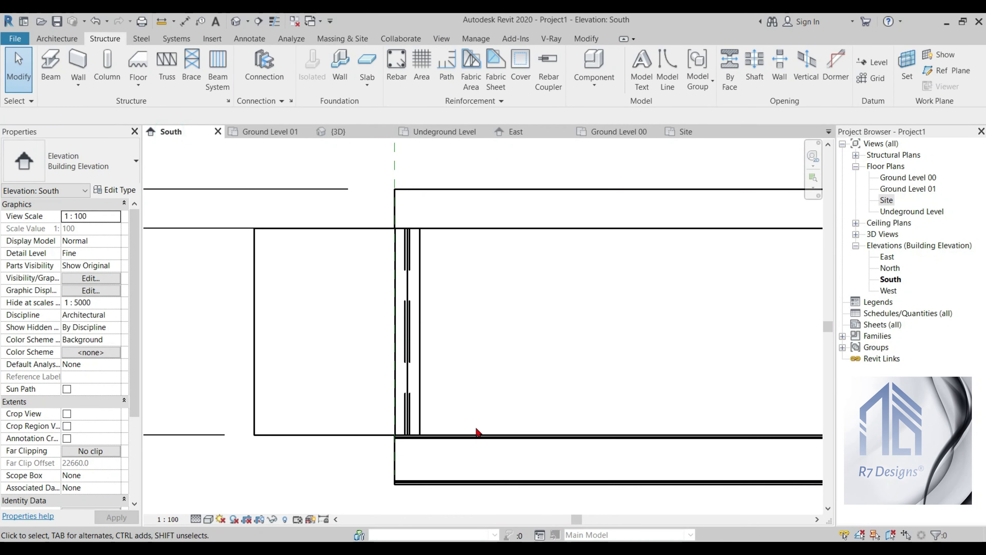
pyautogui.click(477, 439)
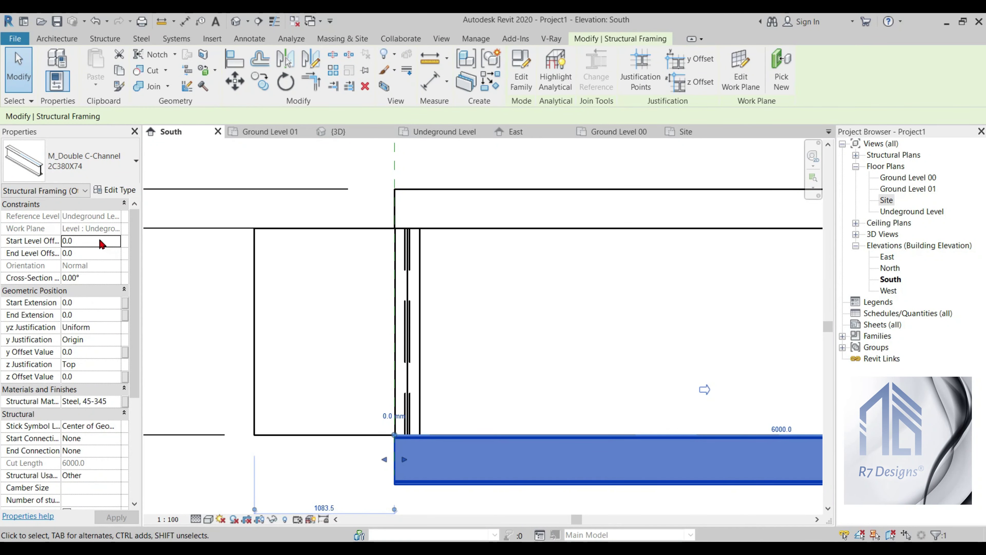
pyautogui.click(112, 241)
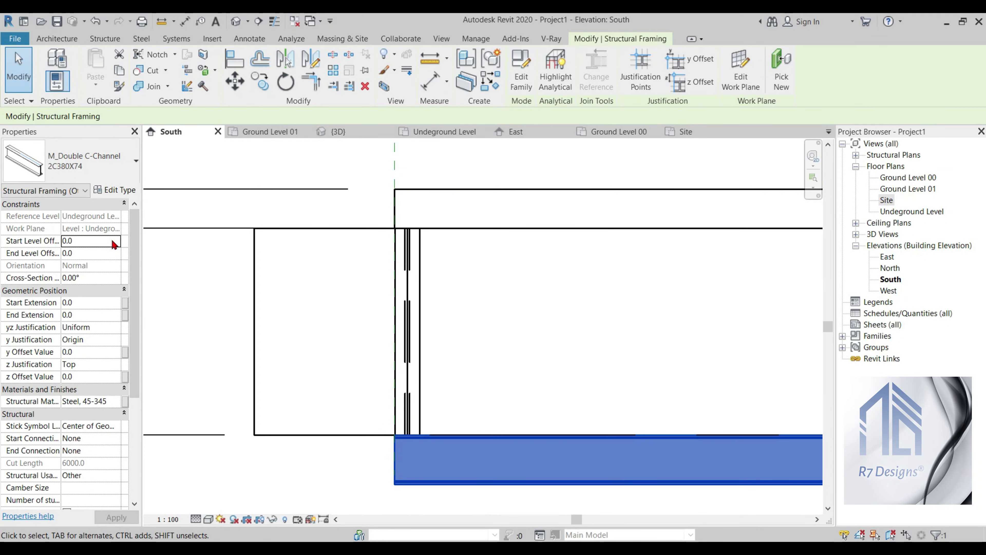
pyautogui.write('10')
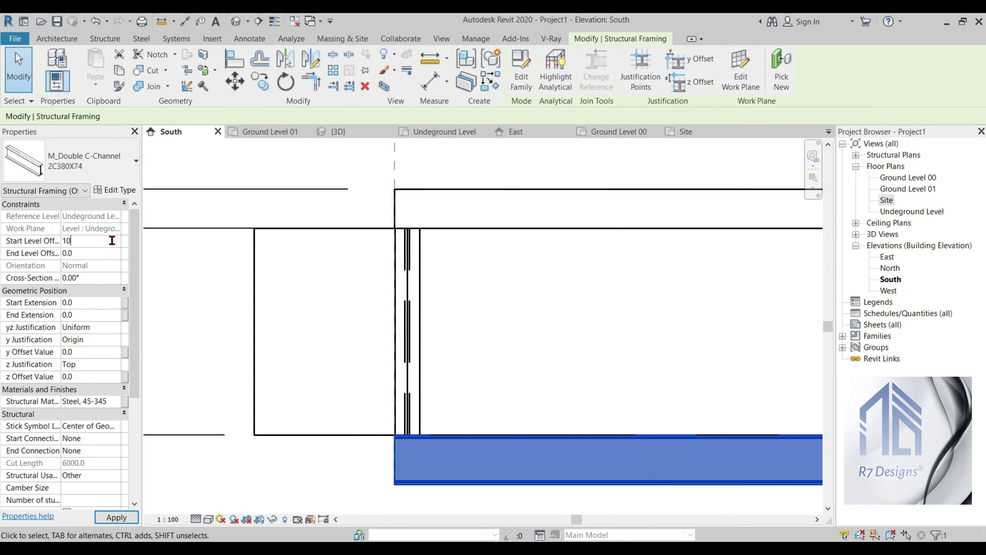
pyautogui.write('00')
pyautogui.press('Return')
# - Set the beam's end level offset and change its reference level to Ground Level 00
pyautogui.click(99, 237)
pyautogui.write('1')
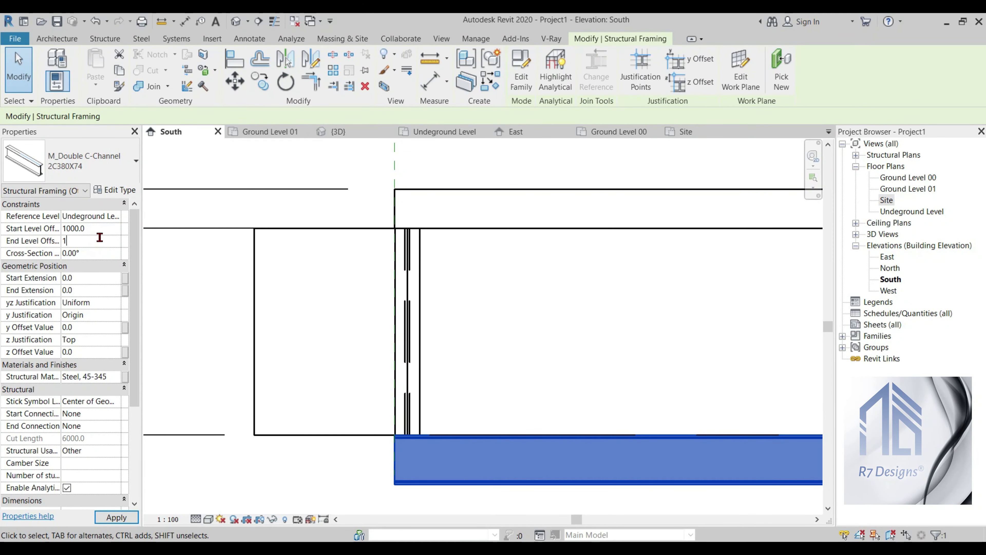
pyautogui.press('Return')
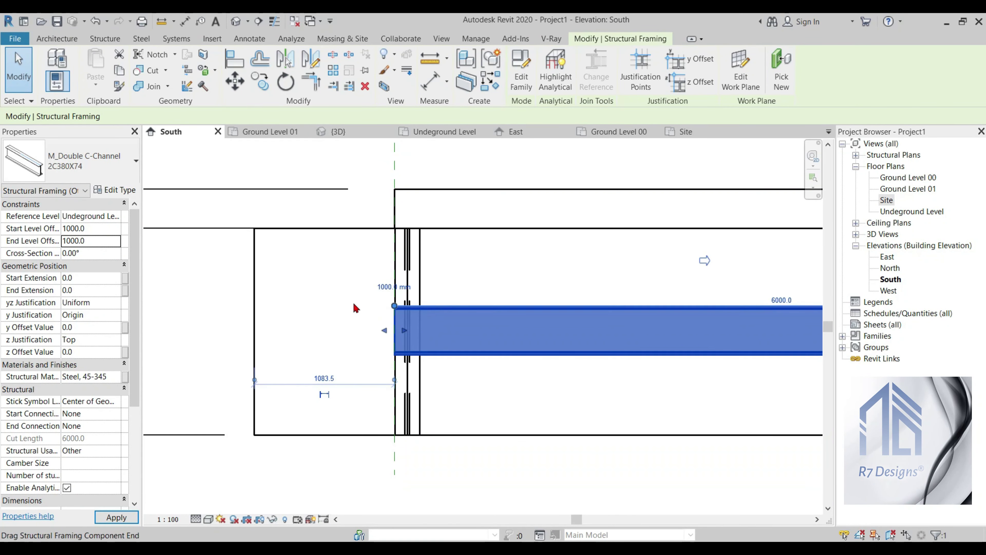
pyautogui.click(121, 218)
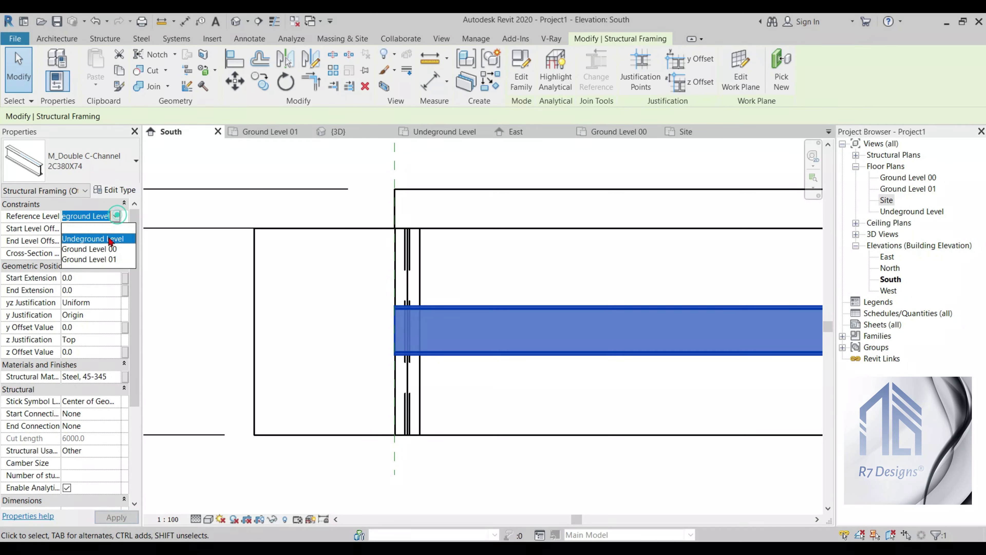
pyautogui.click(97, 250)
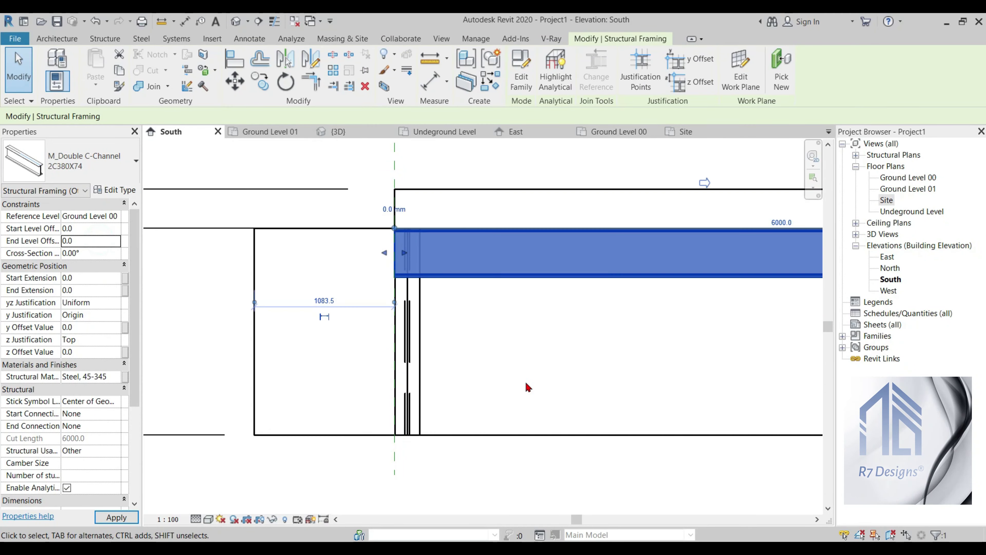
pyautogui.click(539, 384)
pyautogui.click(336, 131)
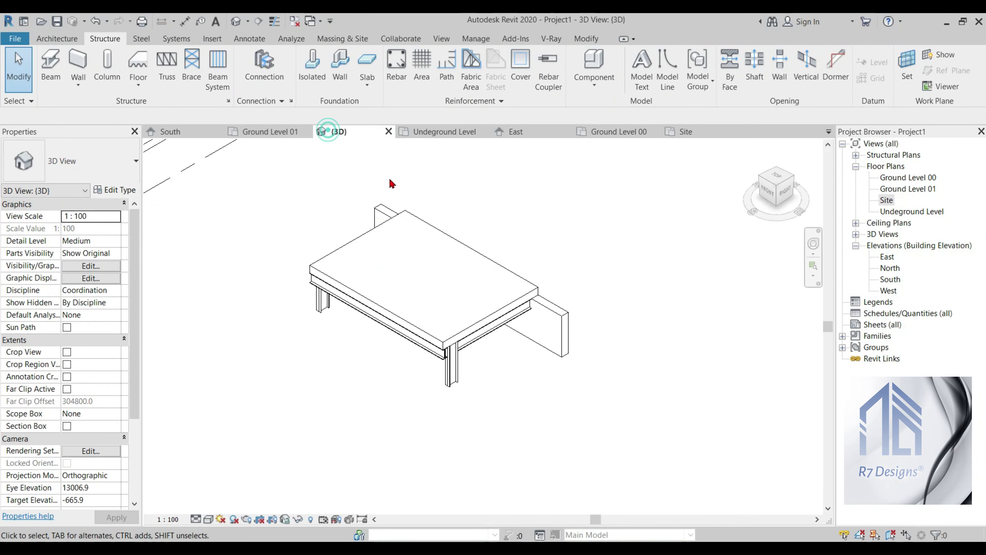
pyautogui.scroll(2, 439, 305)
pyautogui.scroll(2, 427, 326)
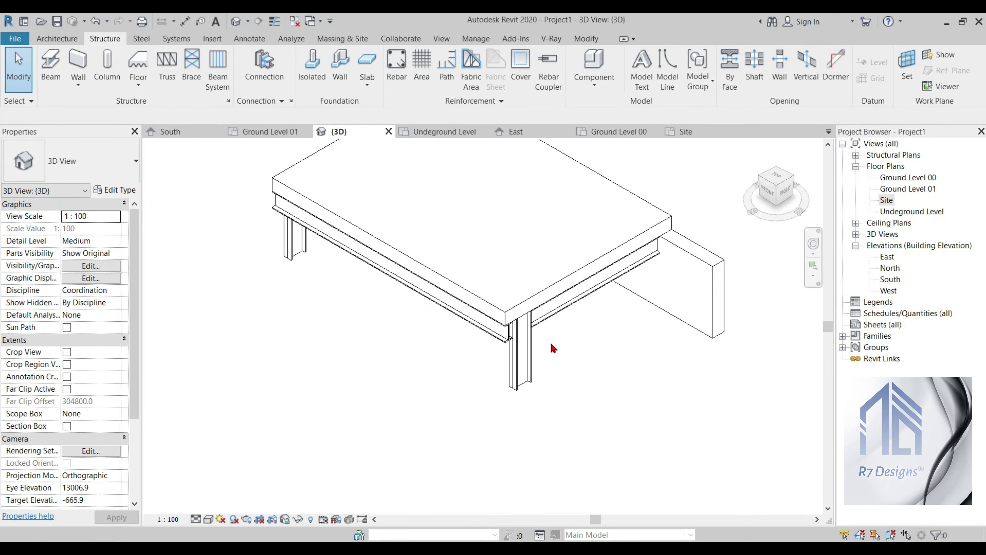
pyautogui.scroll(2, 517, 350)
pyautogui.scroll(2, 518, 349)
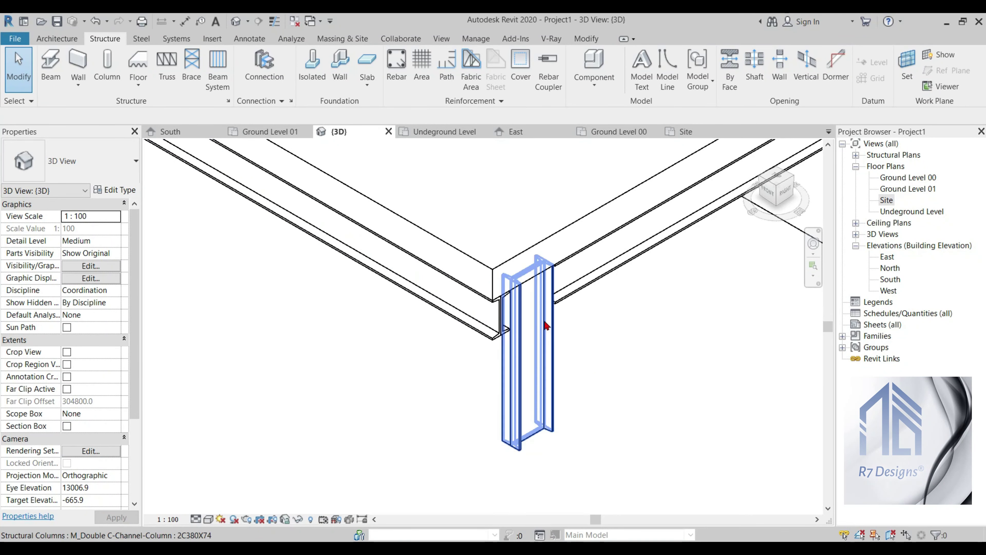
pyautogui.scroll(-2, 426, 249)
pyautogui.scroll(-2, 523, 342)
pyautogui.scroll(-2, 438, 269)
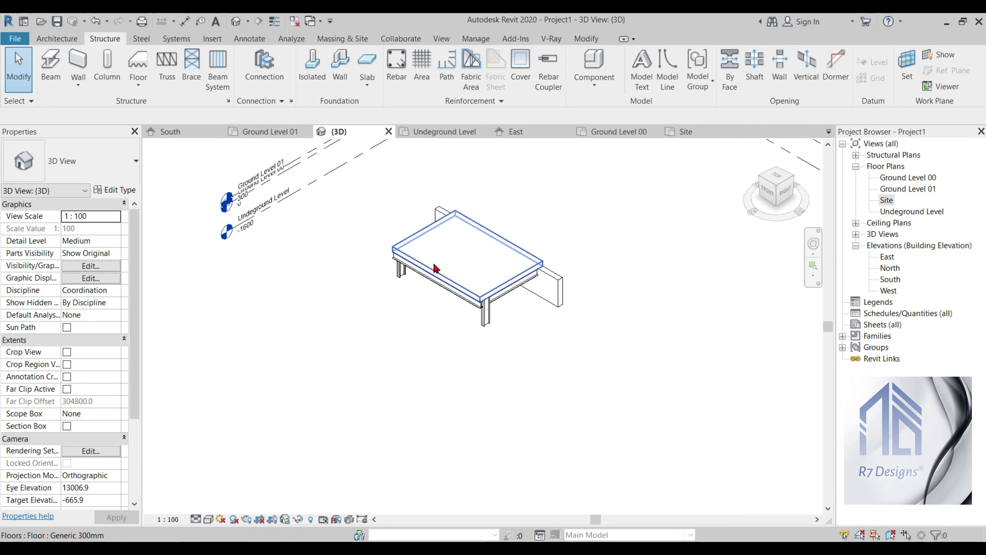
pyautogui.scroll(1, 498, 376)
pyautogui.scroll(1, 511, 360)
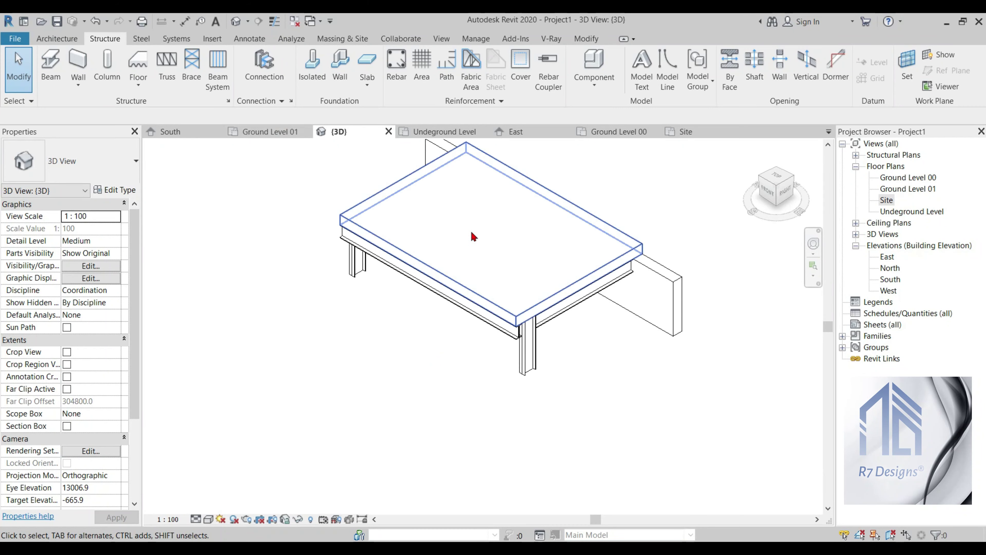
pyautogui.scroll(2, 506, 374)
pyautogui.scroll(-2, 475, 319)
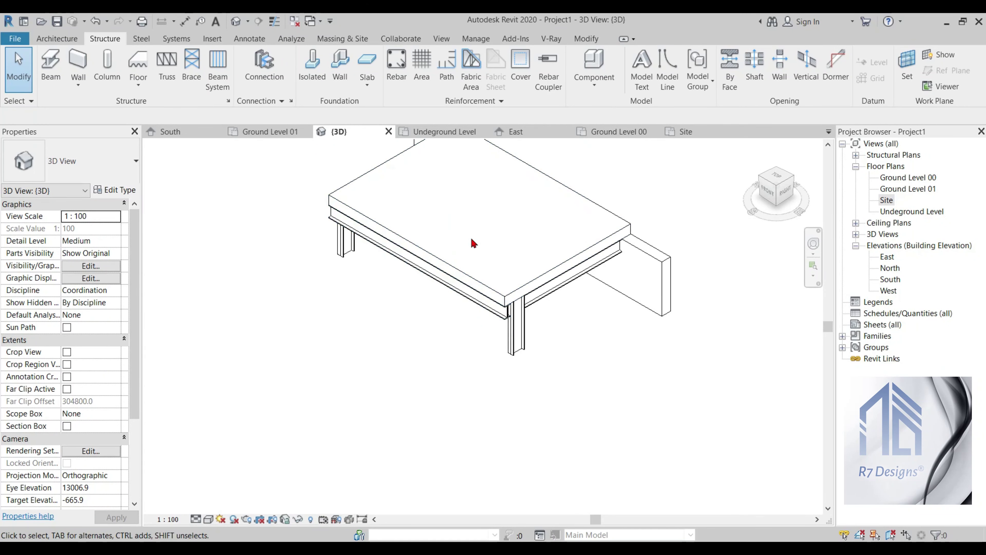
pyautogui.scroll(-2, 468, 234)
pyautogui.scroll(3, 428, 231)
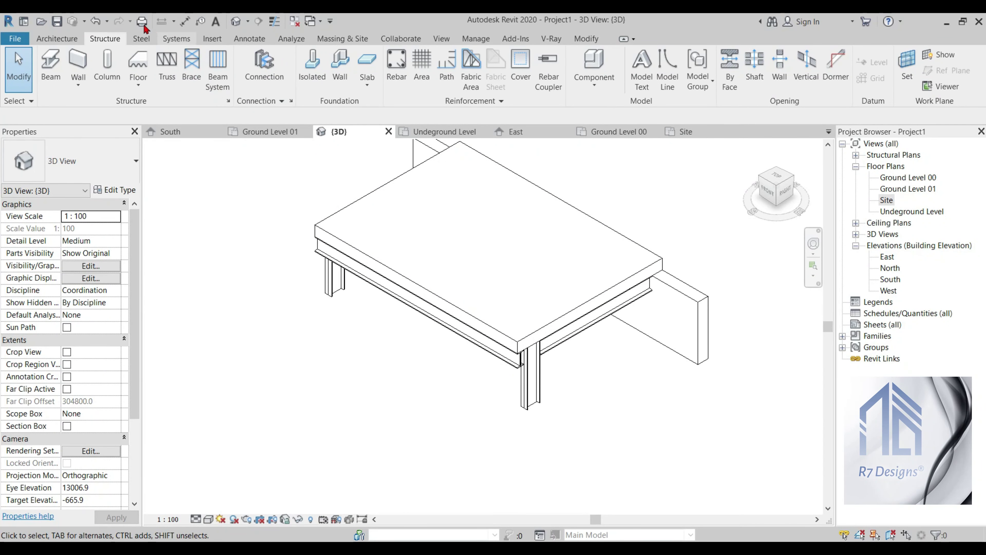
# - In the Steel connection settings, load every connection type from Apex haunch to Vertical purlin plate
pyautogui.click(58, 39)
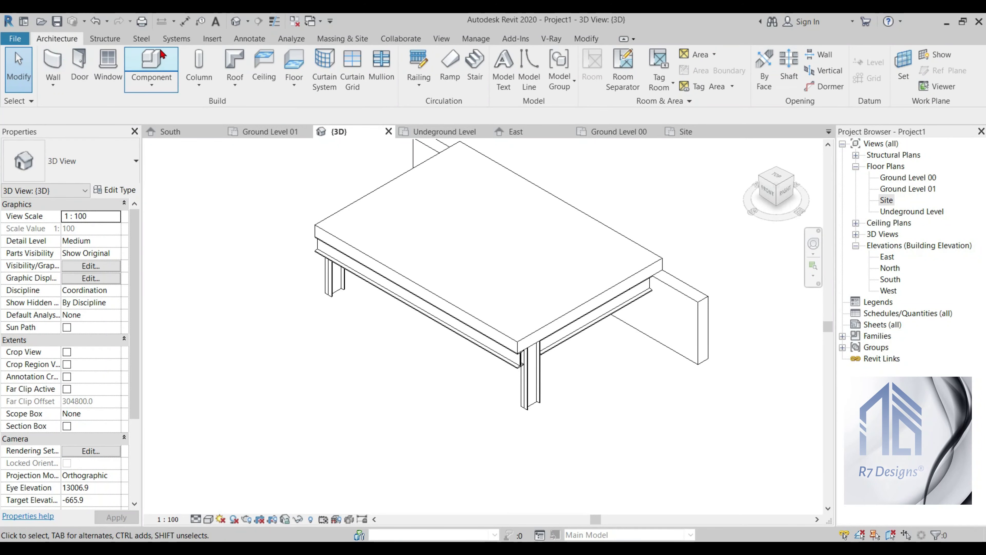
pyautogui.click(142, 39)
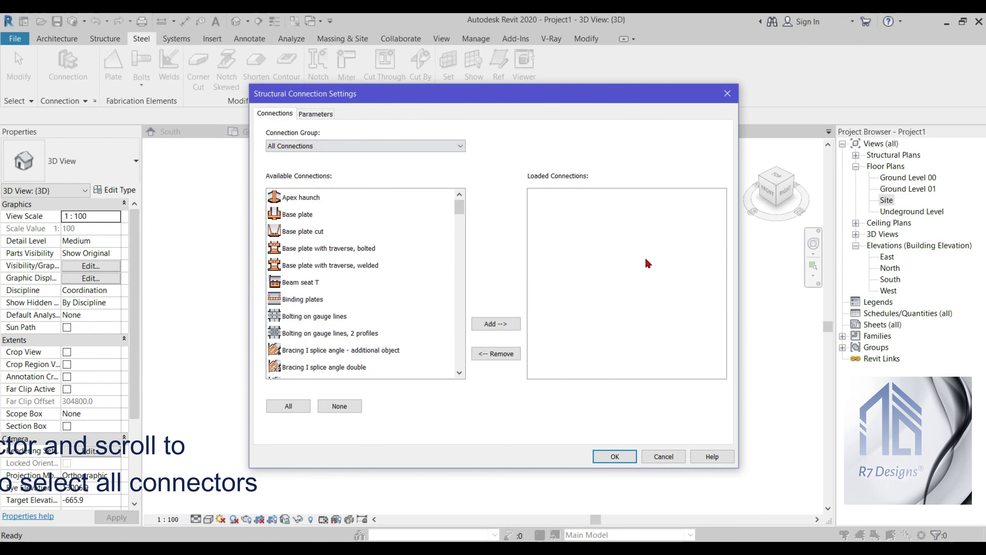
pyautogui.click(316, 197)
pyautogui.moveTo(459, 212); pyautogui.dragTo(455, 358)
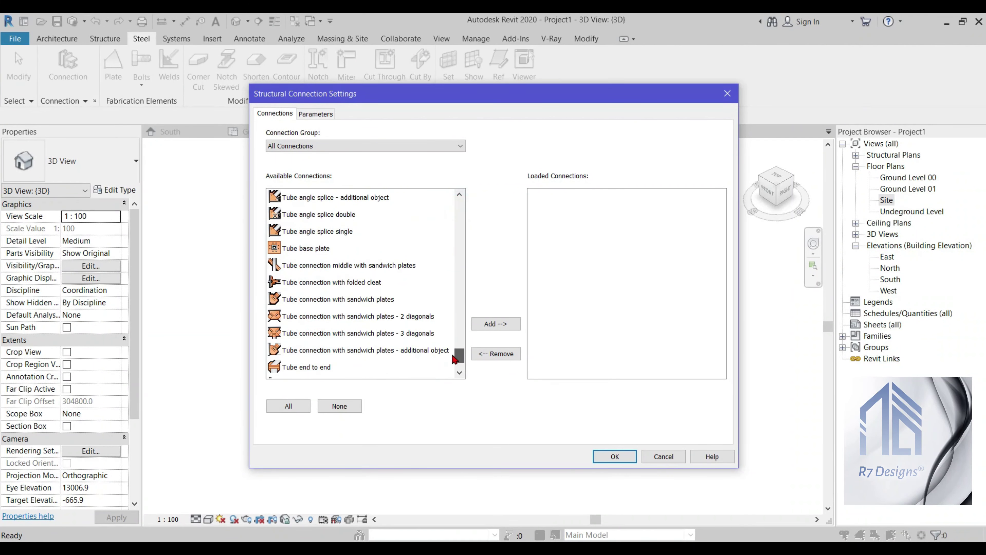
pyautogui.scroll(-2, 350, 338)
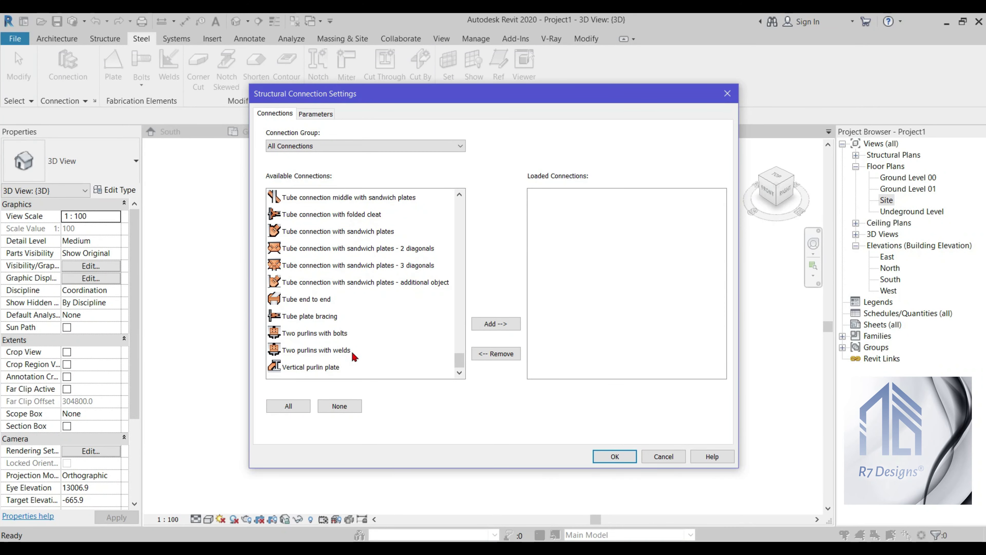
pyautogui.keyDown('shift'); pyautogui.click(321, 368); pyautogui.keyUp('shift')
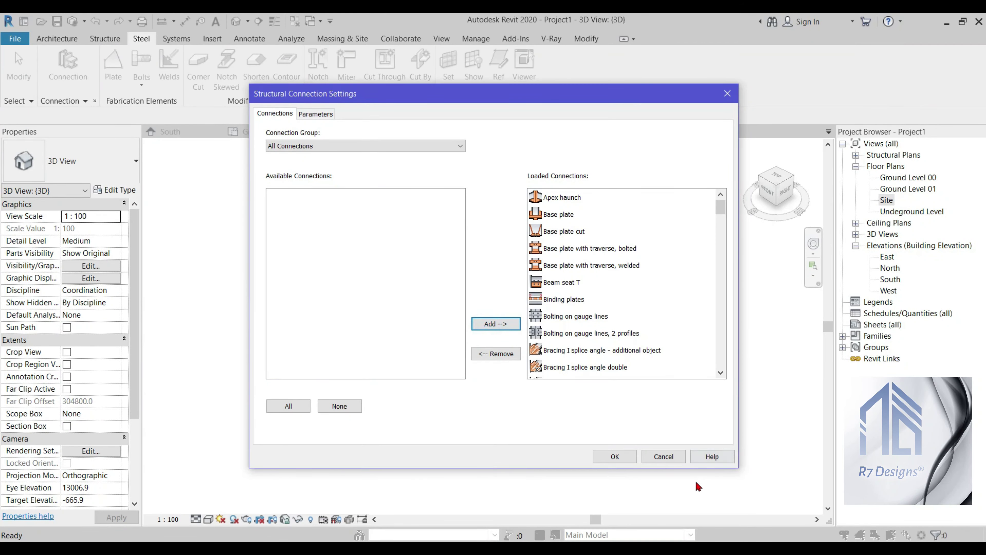
# - Accept the connection settings and orbit the model to view the corner column
pyautogui.click(602, 457)
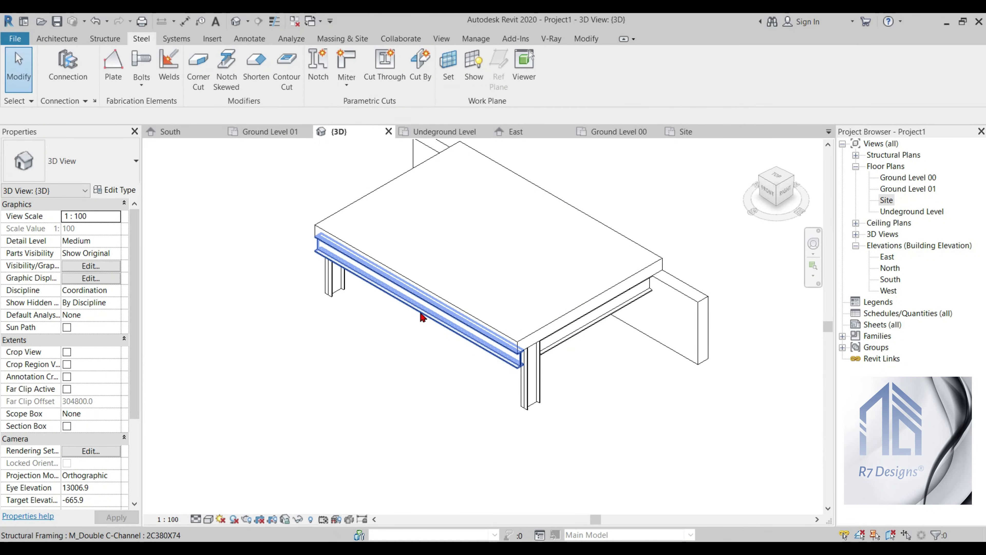
pyautogui.scroll(2, 553, 398)
pyautogui.scroll(2, 553, 398)
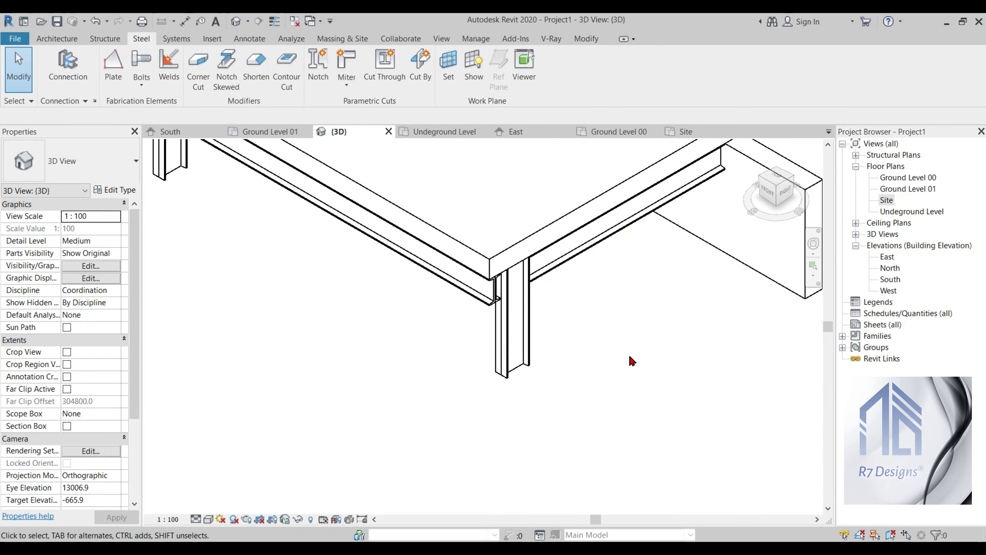
pyautogui.keyDown('shift'); pyautogui.moveTo(632, 361); pyautogui.dragTo(490, 441, button='middle'); pyautogui.keyUp('shift')
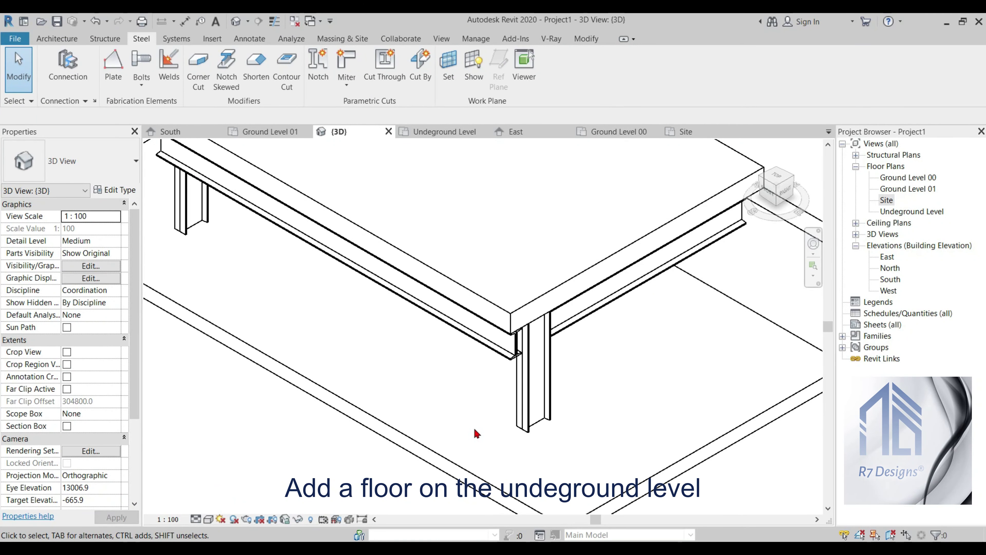
pyautogui.scroll(-5, 486, 439)
pyautogui.scroll(5, 514, 446)
pyautogui.scroll(1, 515, 446)
# - Select both columns in the view and change them to UC305x305x97
pyautogui.click(481, 420)
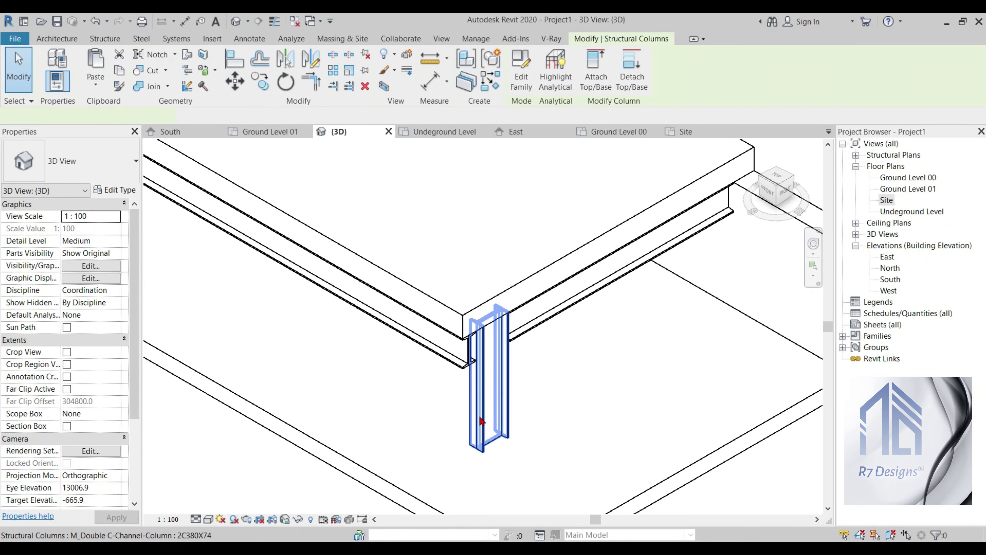
pyautogui.rightClick(483, 416)
pyautogui.moveTo(534, 258)
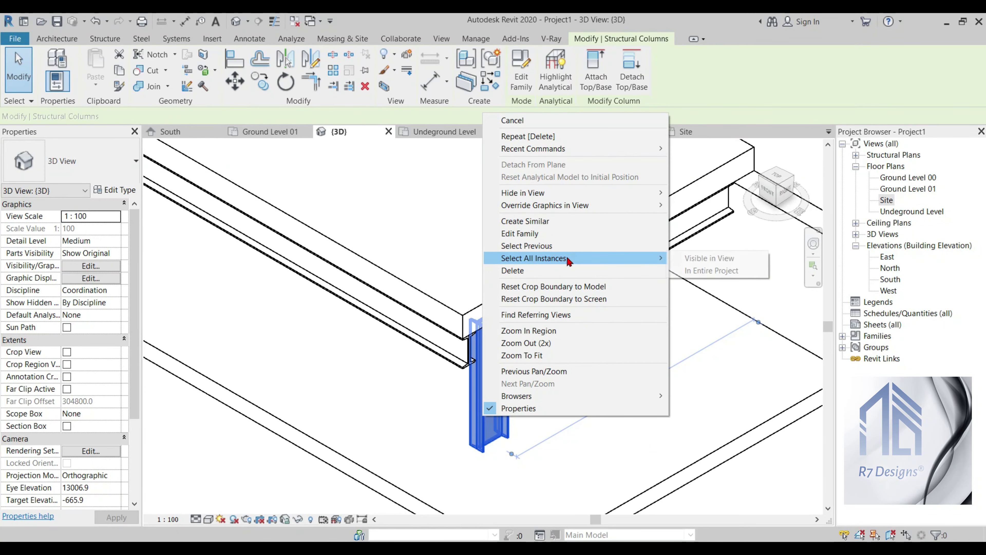
pyautogui.click(702, 264)
pyautogui.scroll(-4, 695, 268)
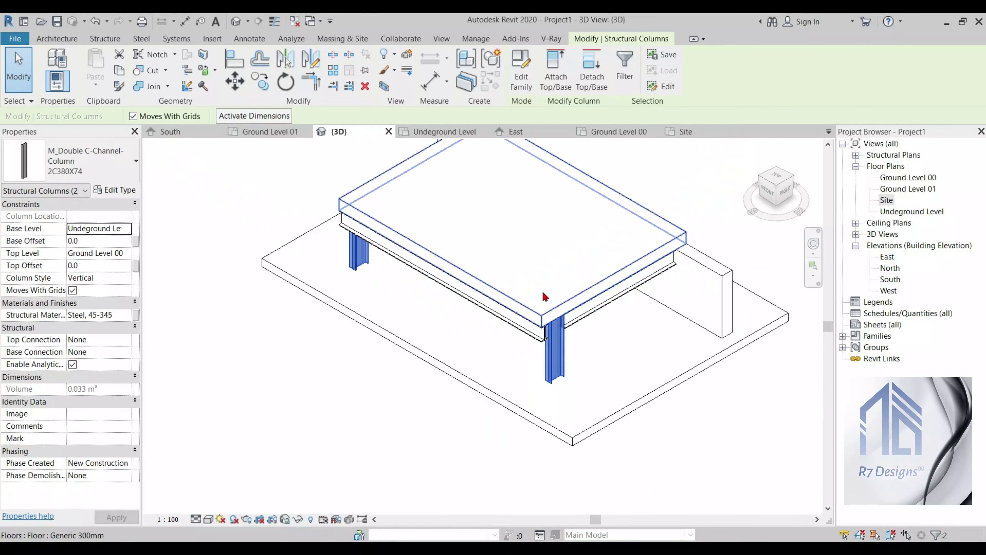
pyautogui.click(78, 161)
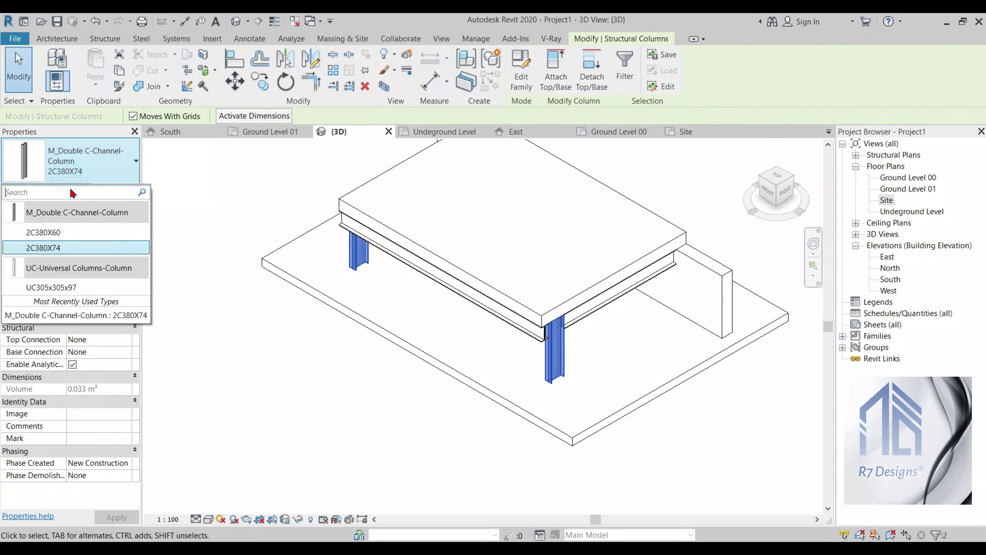
pyautogui.click(69, 285)
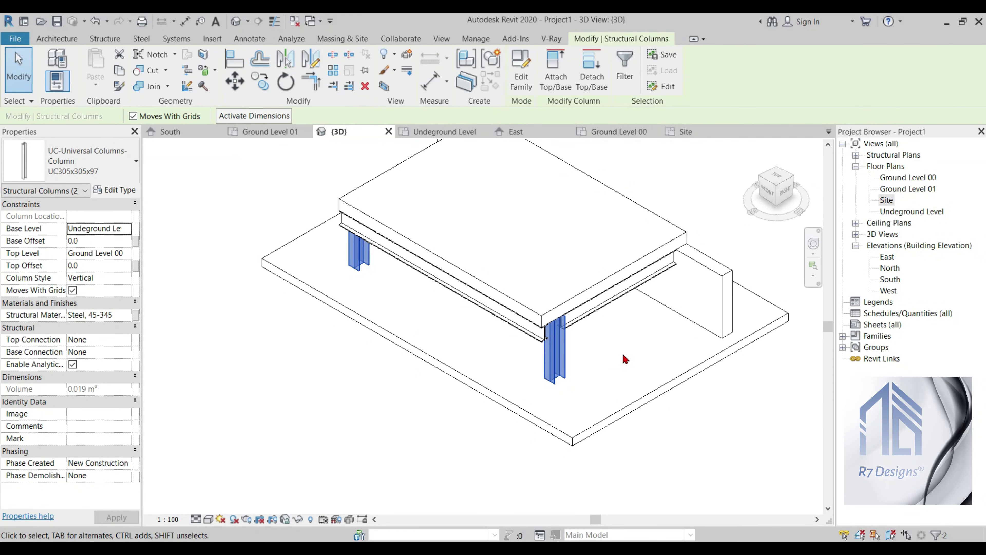
pyautogui.scroll(3, 592, 343)
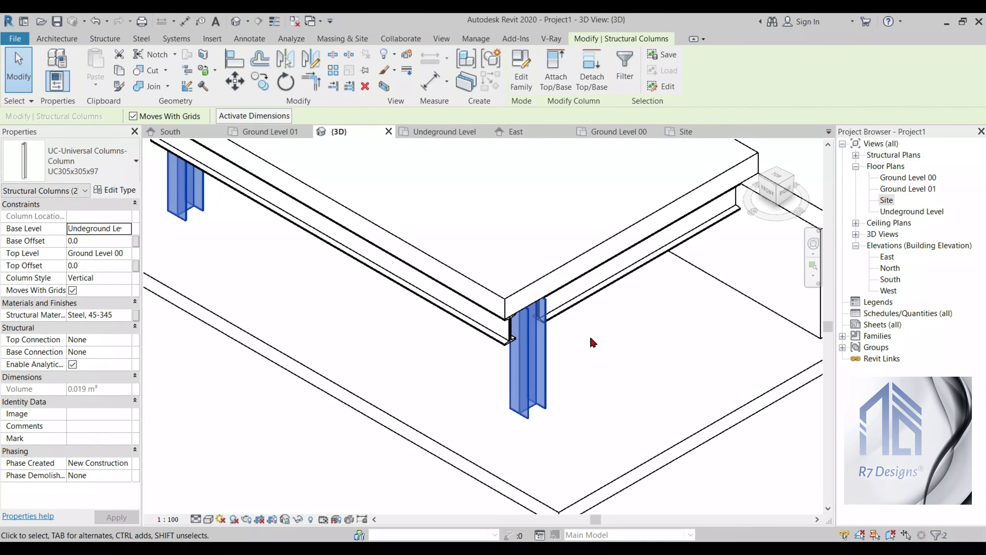
pyautogui.click(675, 142)
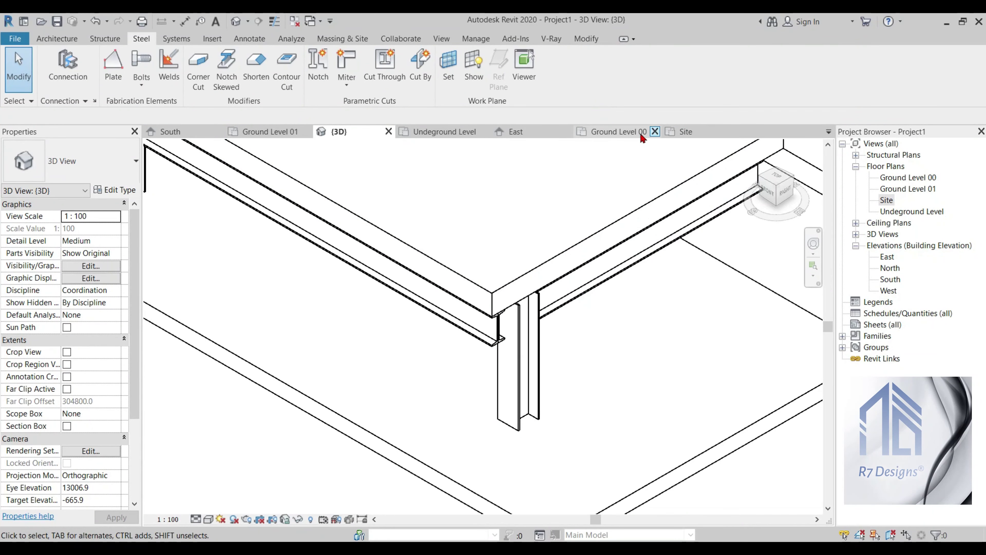
# - In the Site plan, drag the column to centre it under the beam ends, then return to 3D
pyautogui.click(707, 134)
pyautogui.scroll(3, 682, 404)
pyautogui.scroll(2, 684, 406)
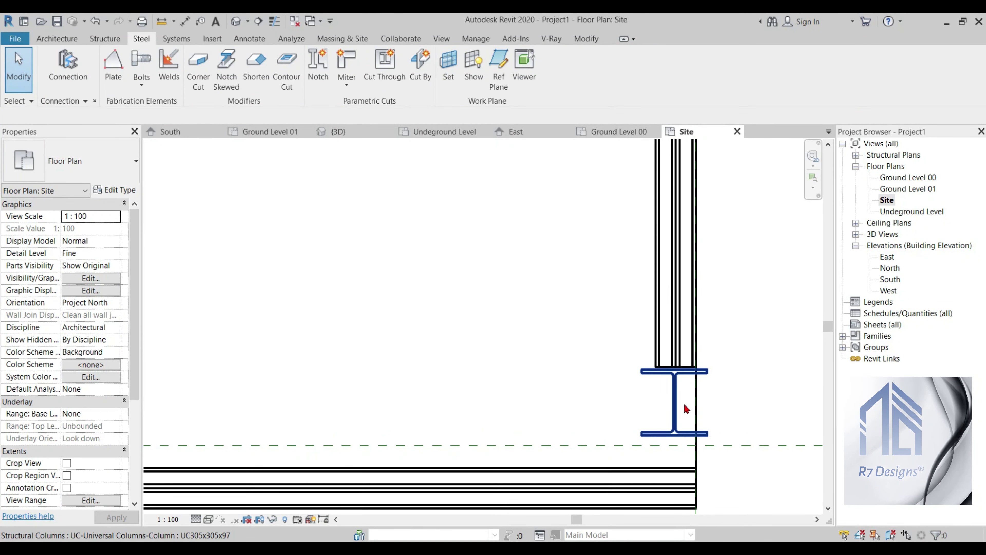
pyautogui.click(683, 405)
pyautogui.scroll(2, 678, 408)
pyautogui.moveTo(673, 404)
pyautogui.mouseDown()
pyautogui.moveTo(654, 403)
pyautogui.moveTo(661, 391)
pyautogui.mouseUp()
pyautogui.scroll(-3, 662, 392)
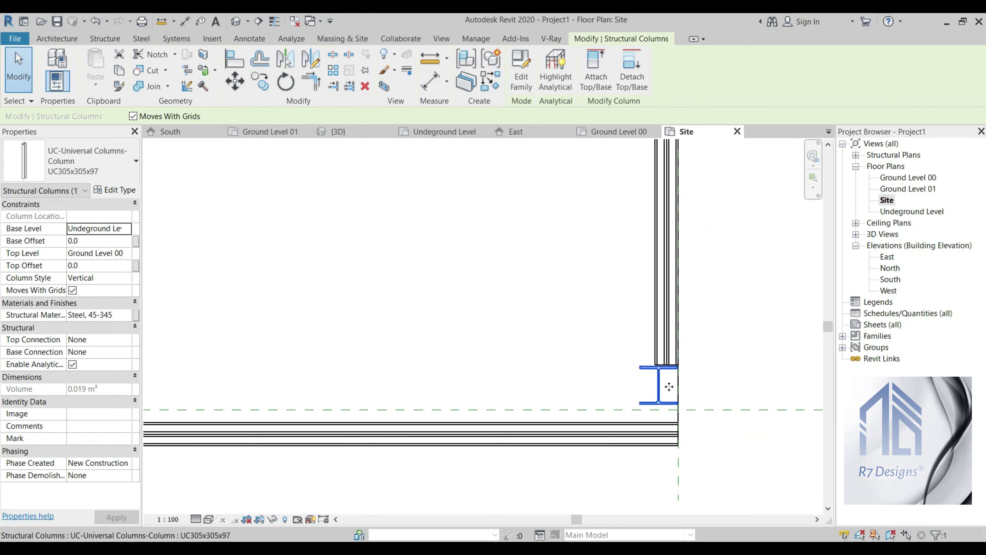
pyautogui.scroll(-2, 387, 377)
pyautogui.scroll(2, 388, 379)
pyautogui.scroll(2, 390, 380)
pyautogui.scroll(2, 393, 380)
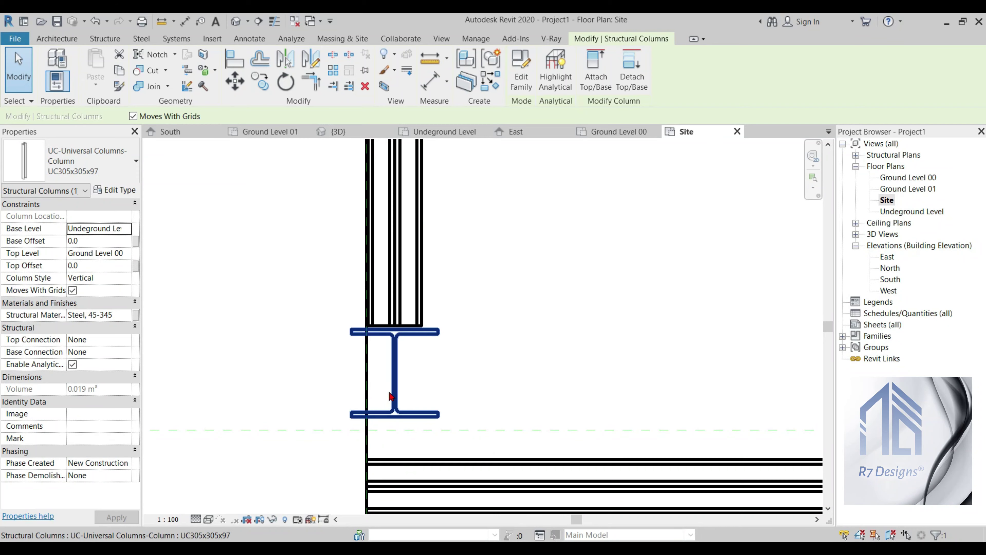
pyautogui.moveTo(410, 376); pyautogui.dragTo(416, 377)
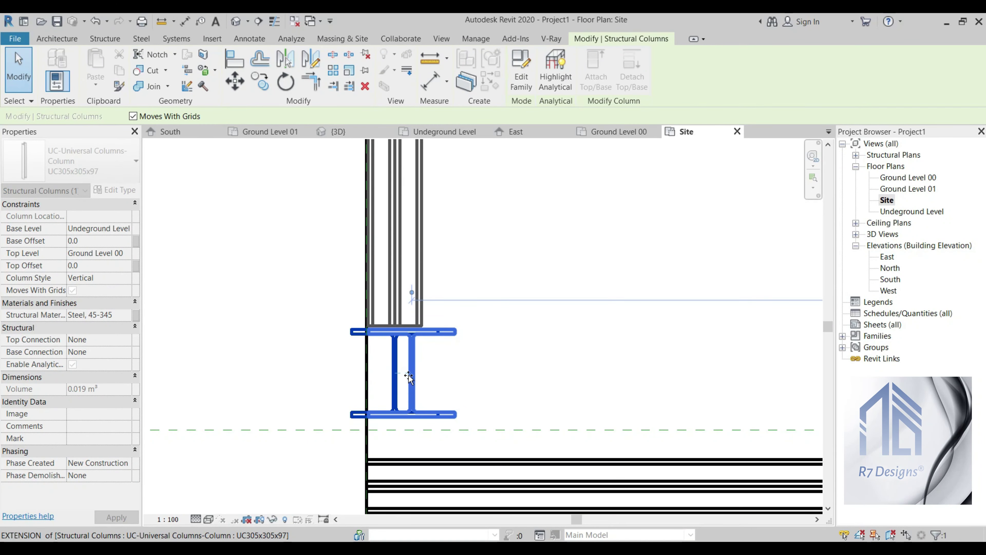
pyautogui.click(309, 323)
pyautogui.click(360, 131)
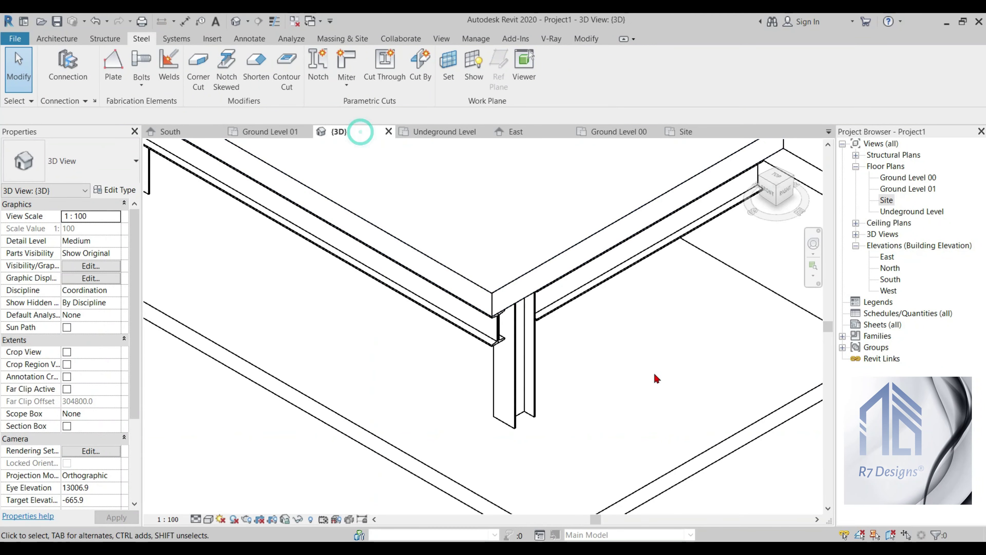
# - Select all double C-channel beams in the entire project and change them to UB305x165x40
pyautogui.rightClick(496, 335)
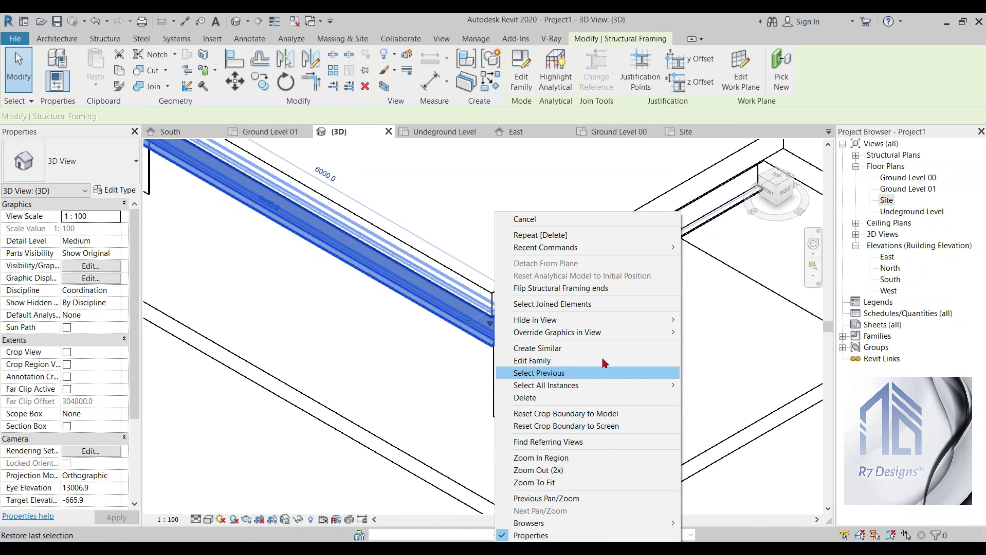
pyautogui.moveTo(547, 384)
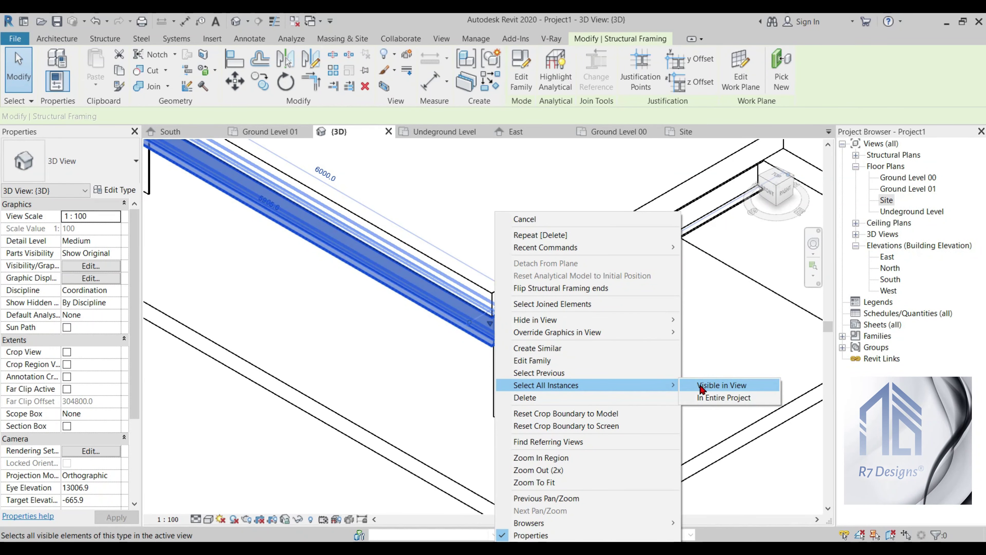
pyautogui.click(699, 394)
pyautogui.scroll(-3, 310, 252)
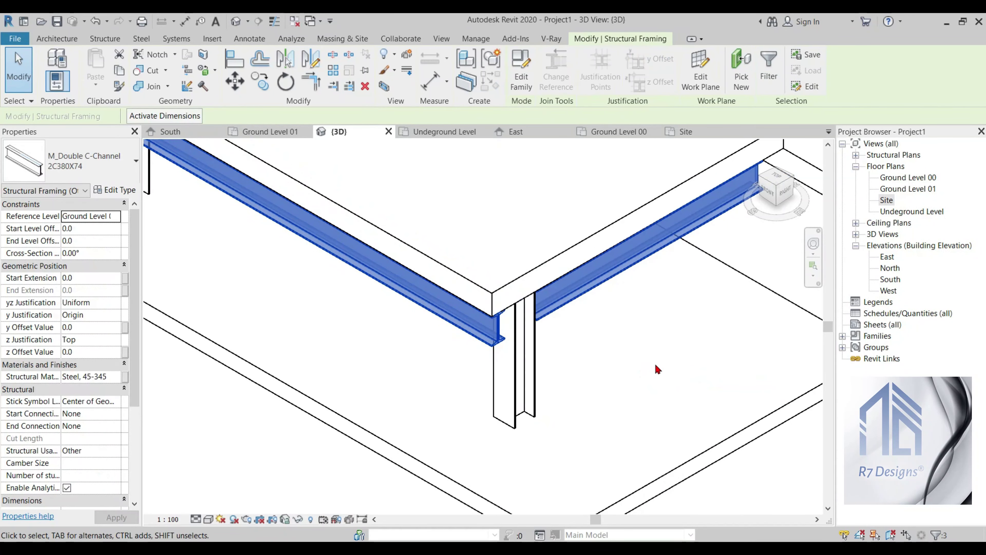
pyautogui.scroll(-3, 311, 253)
pyautogui.scroll(3, 310, 252)
pyautogui.click(97, 160)
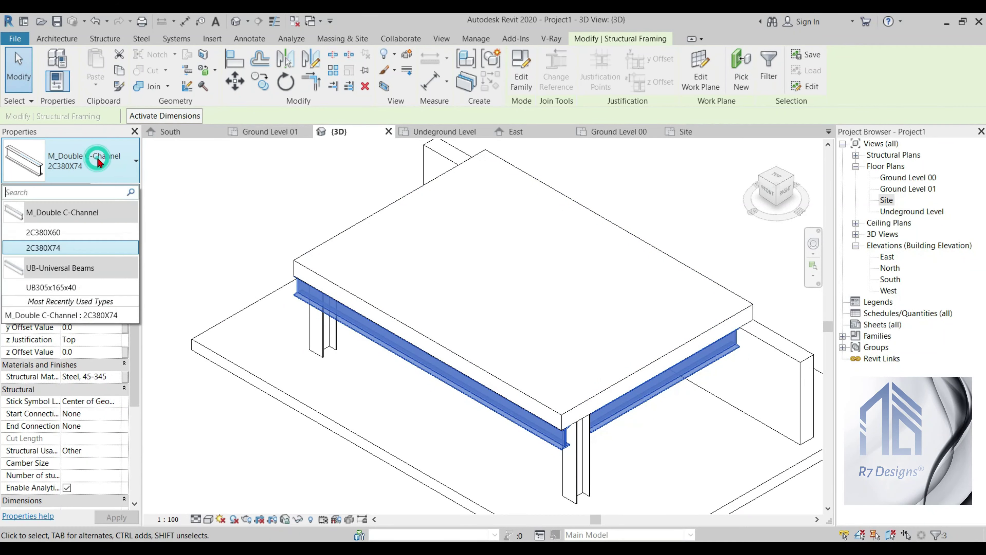
pyautogui.click(66, 289)
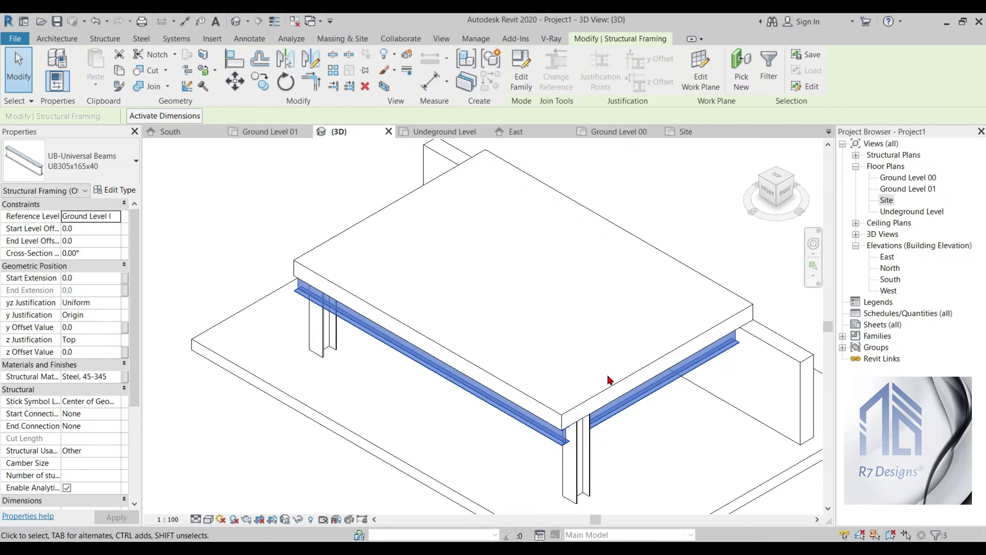
pyautogui.click(672, 467)
# - Add a Base plate steel connection to the corner column
pyautogui.moveTo(600, 444); pyautogui.dragTo(600, 383, button='middle')
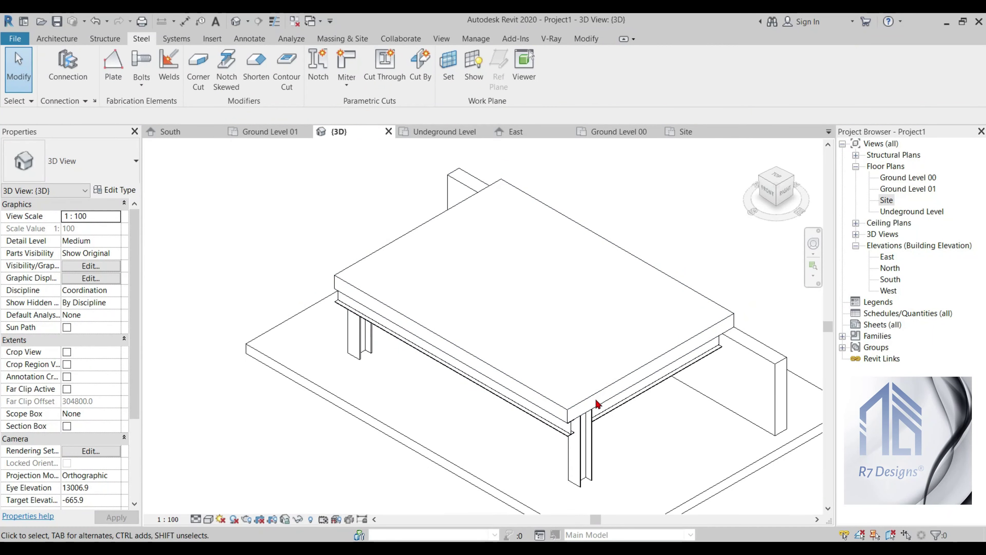
pyautogui.scroll(2, 602, 443)
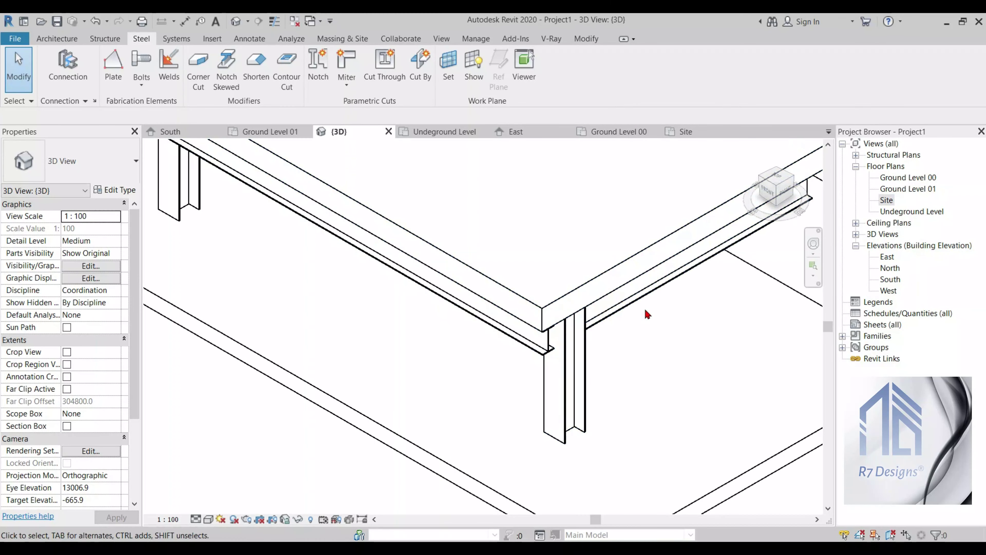
pyautogui.scroll(-3, 485, 269)
pyautogui.scroll(3, 570, 280)
pyautogui.scroll(1, 524, 299)
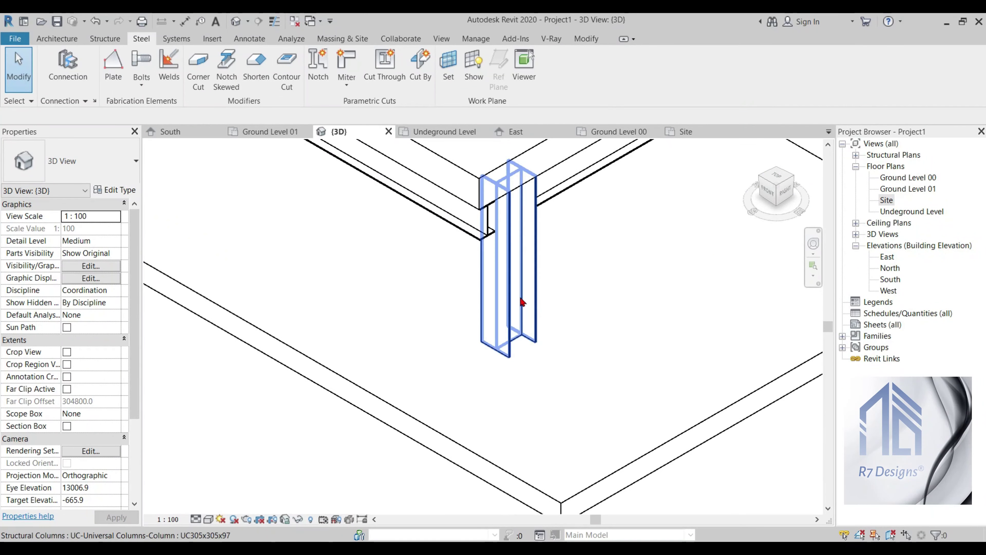
pyautogui.click(505, 295)
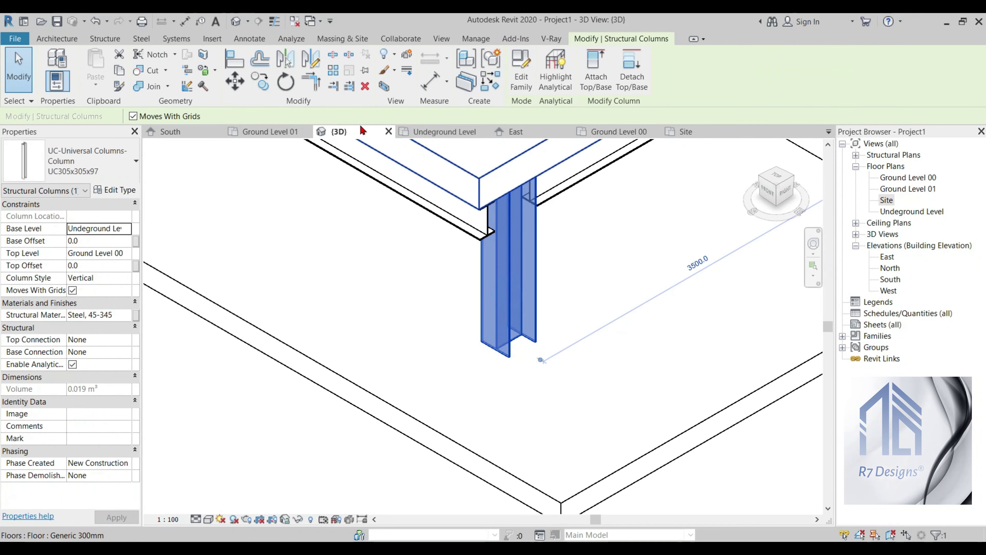
pyautogui.click(149, 38)
pyautogui.click(66, 65)
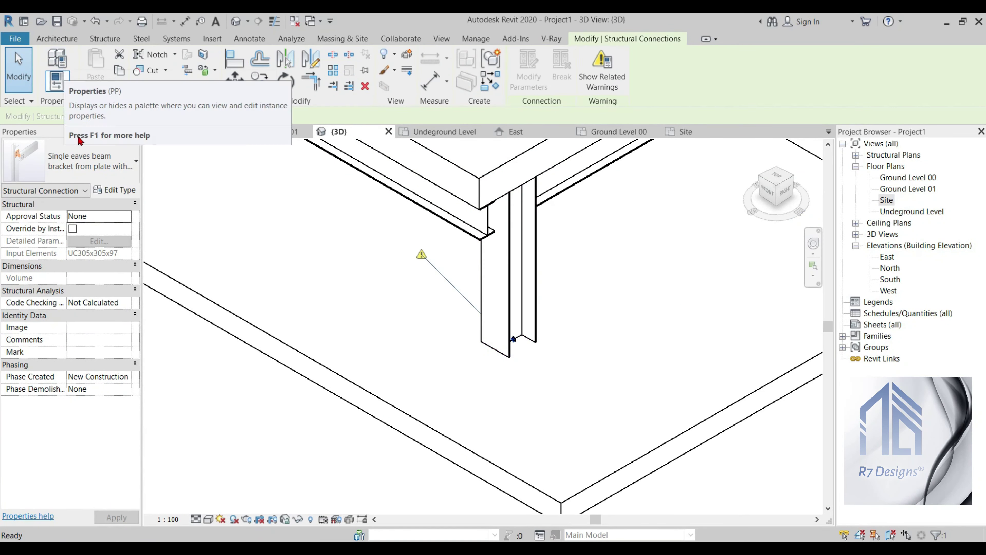
pyautogui.click(83, 163)
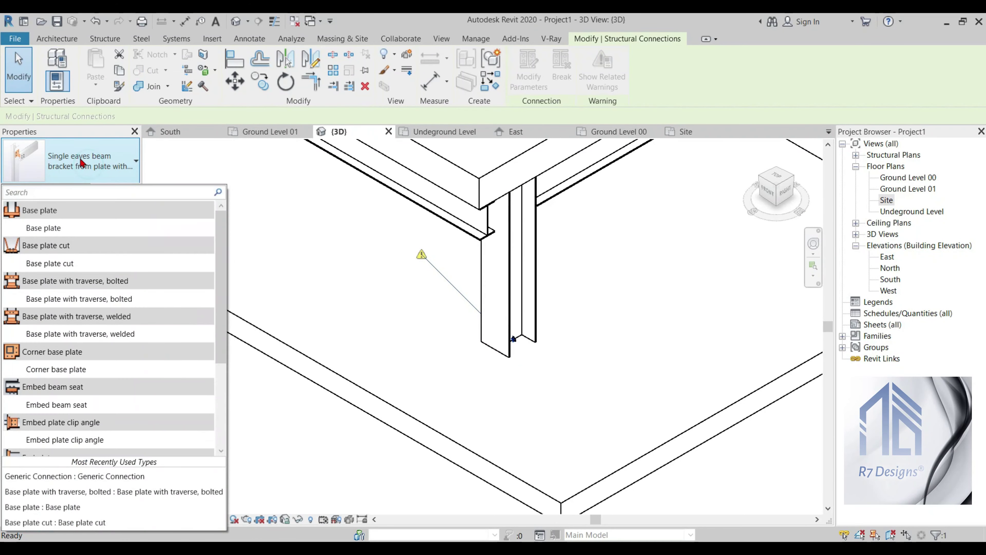
pyautogui.click(75, 229)
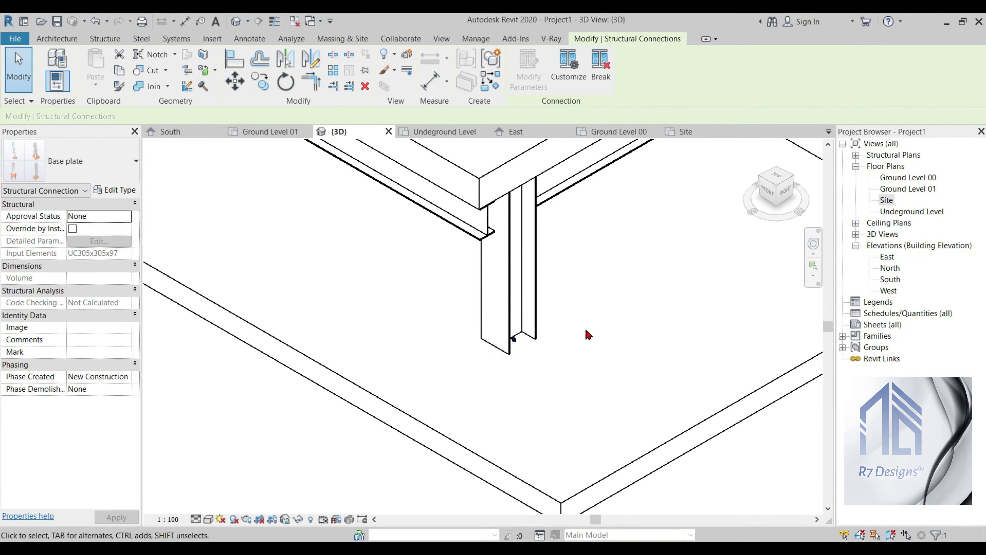
pyautogui.click(588, 334)
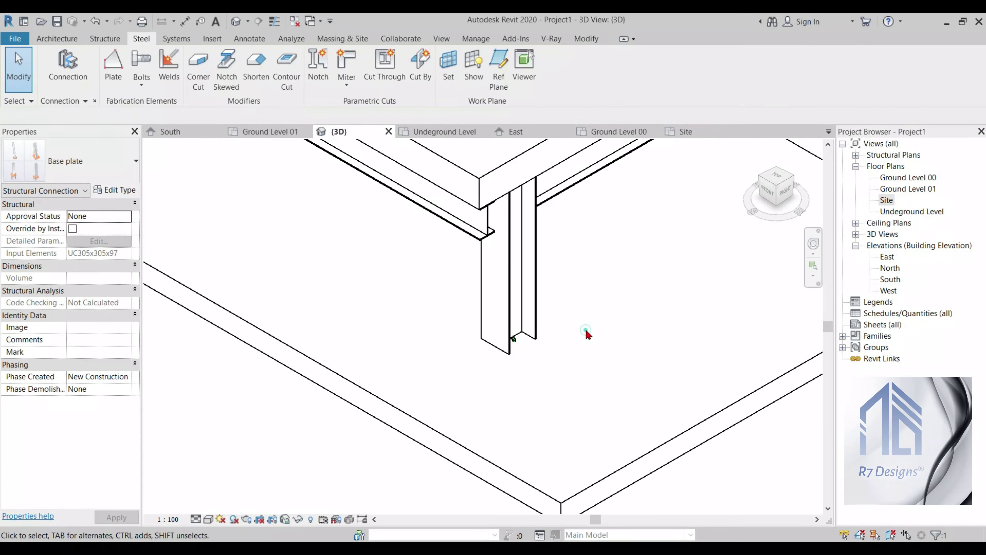
# - Set the 3D view's detail level to Fine
pyautogui.click(197, 518)
pyautogui.click(212, 506)
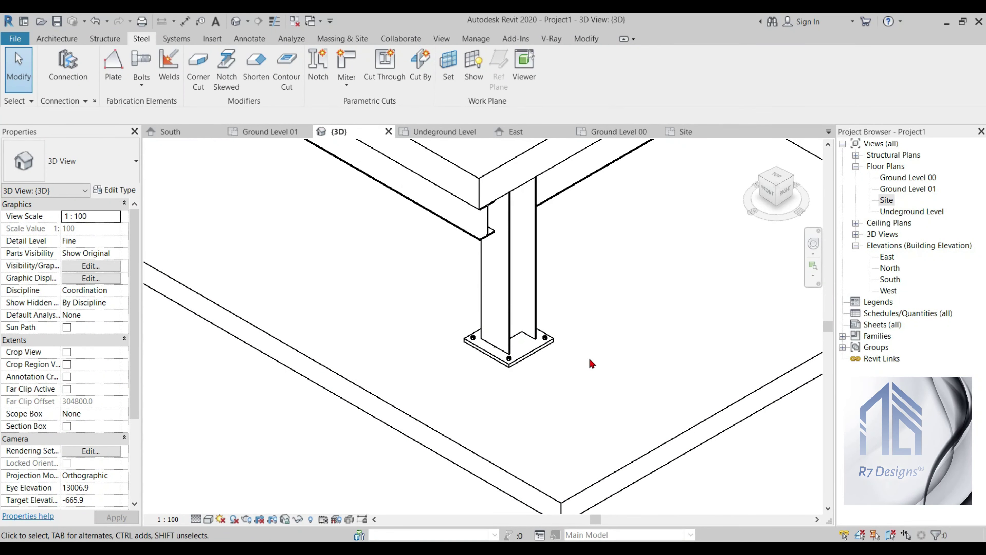
pyautogui.scroll(-2, 691, 306)
pyautogui.scroll(-1, 661, 319)
# - Add a Base plate steel connection to the second UC column
pyautogui.scroll(2, 637, 327)
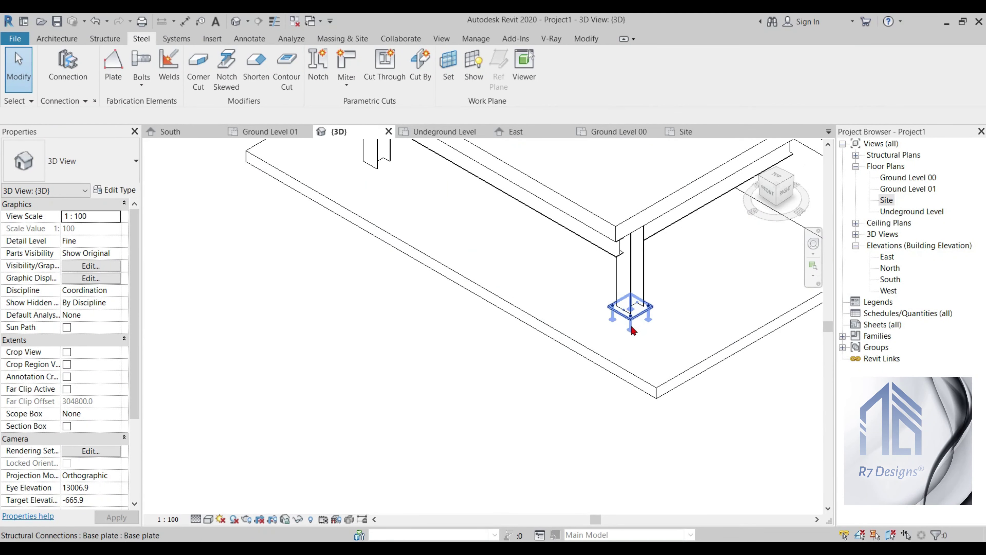
pyautogui.scroll(2, 633, 323)
pyautogui.scroll(-3, 660, 349)
pyautogui.scroll(-2, 699, 388)
pyautogui.scroll(4, 555, 218)
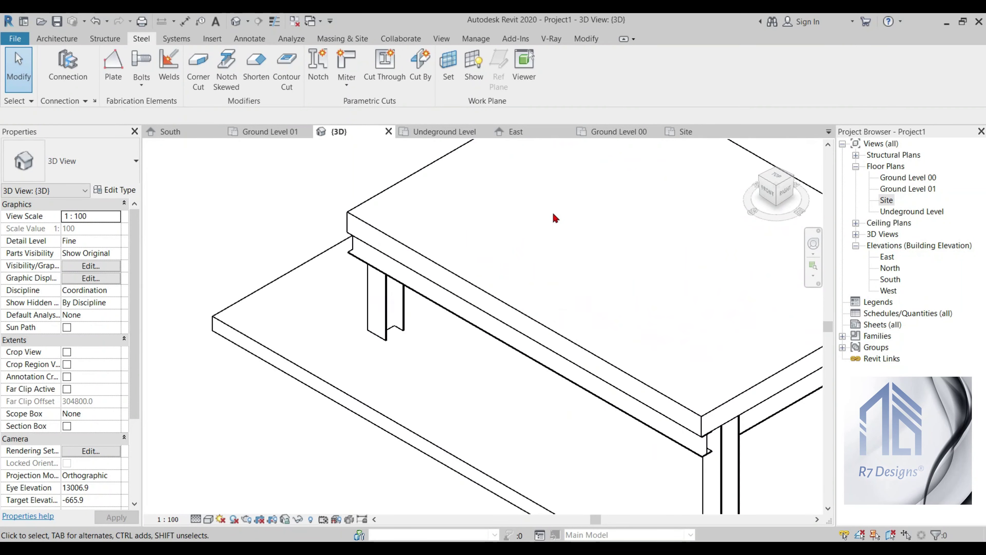
pyautogui.click(385, 327)
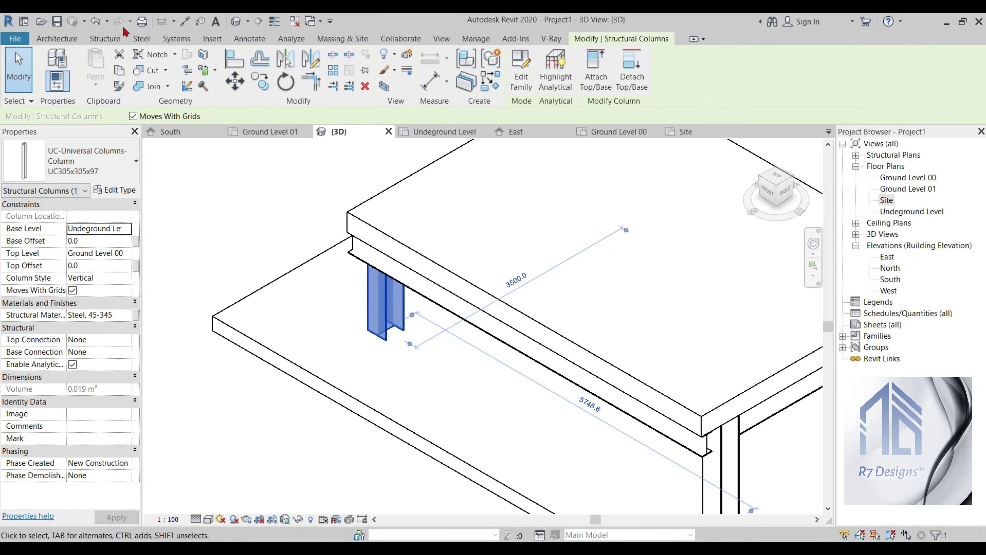
pyautogui.click(140, 39)
pyautogui.click(67, 74)
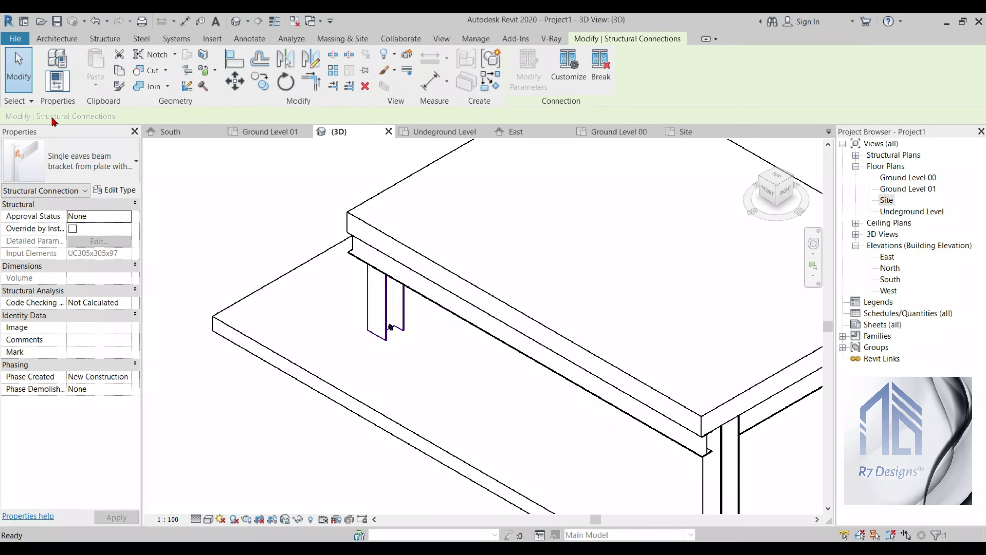
pyautogui.click(80, 165)
pyautogui.click(35, 229)
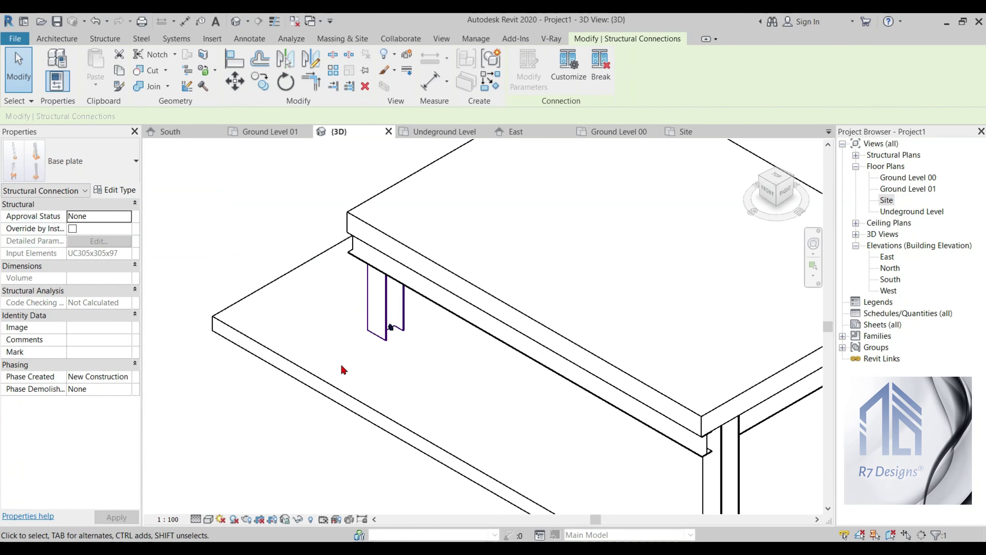
pyautogui.click(426, 367)
pyautogui.scroll(-4, 283, 323)
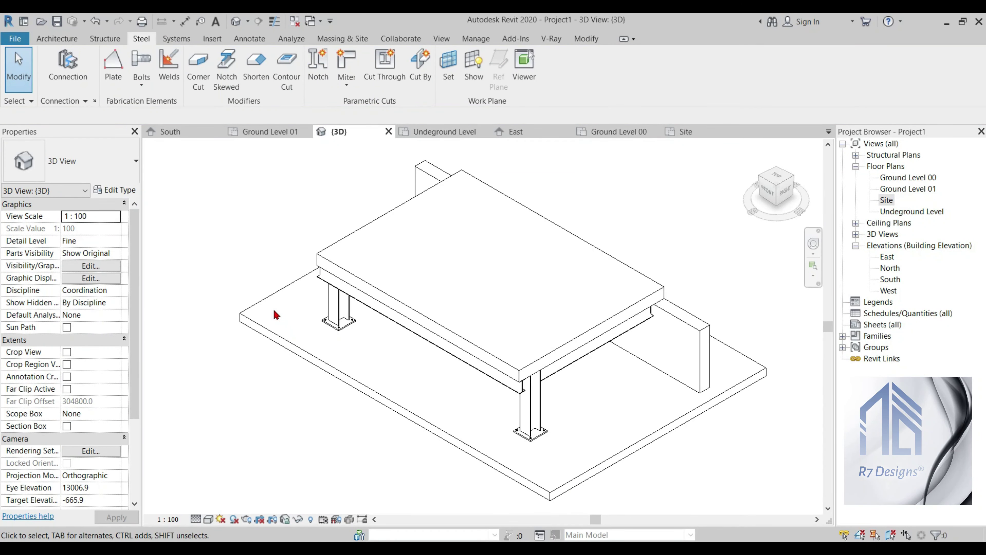
pyautogui.scroll(5, 604, 330)
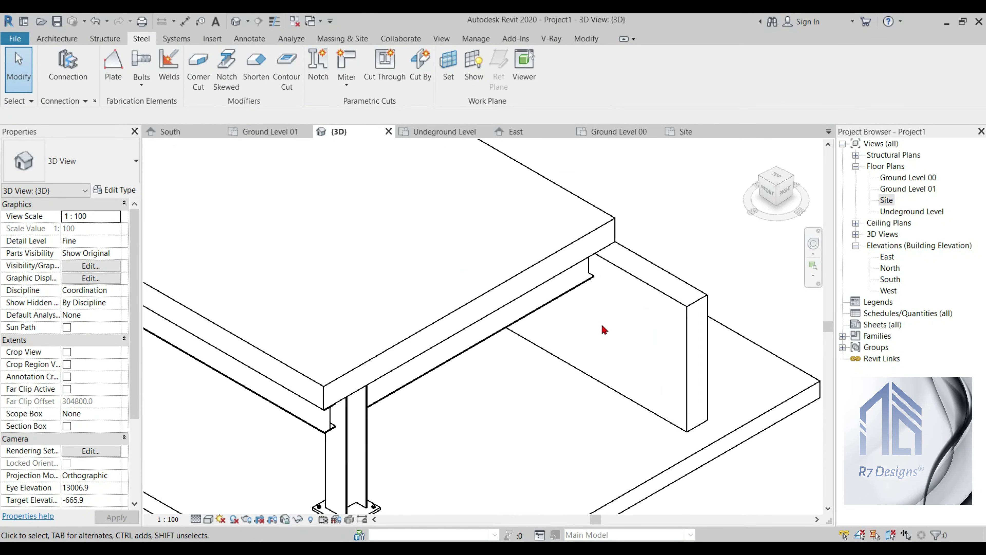
# - Add an Embed plate clip angle connection to the first UB305x165x40 slab-edge beam
pyautogui.click(578, 298)
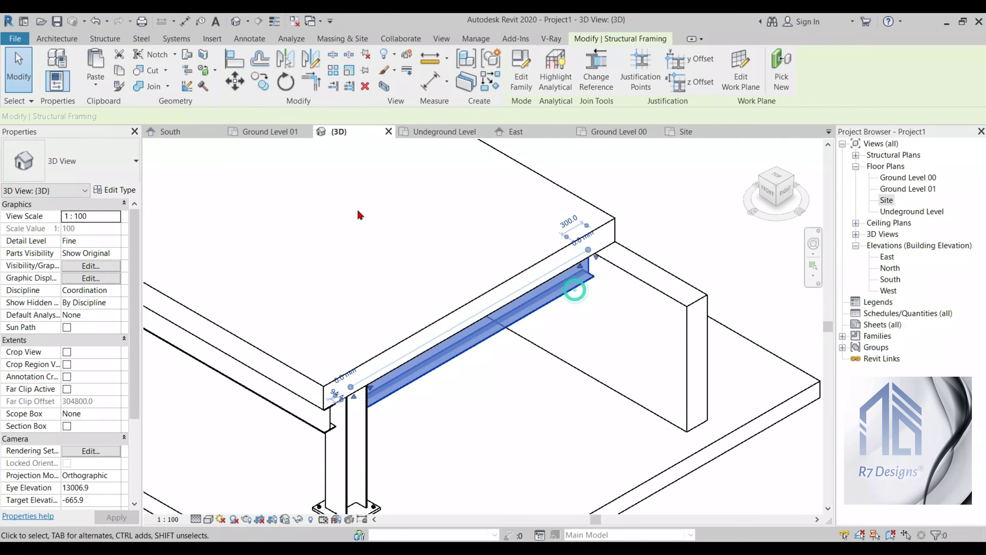
pyautogui.click(142, 39)
pyautogui.click(90, 63)
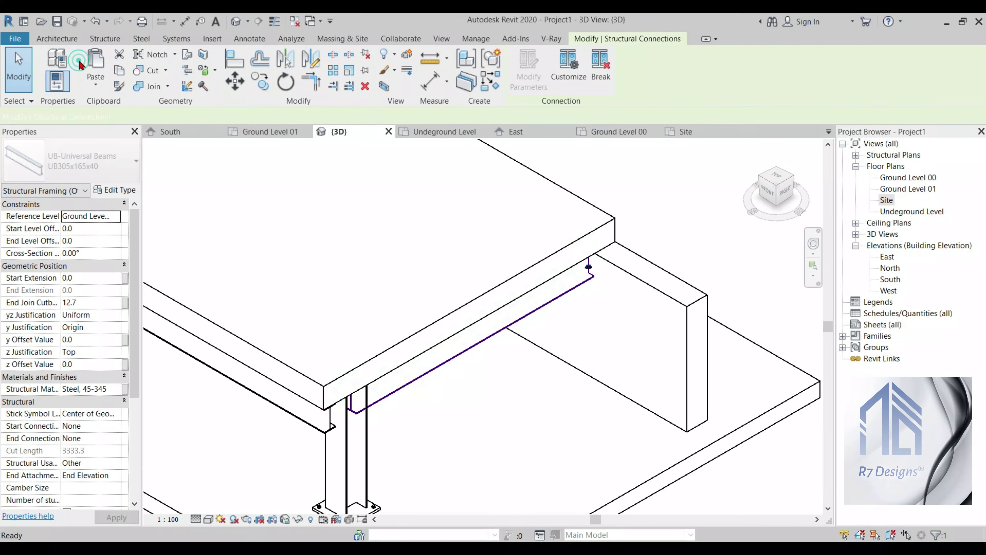
pyautogui.click(70, 159)
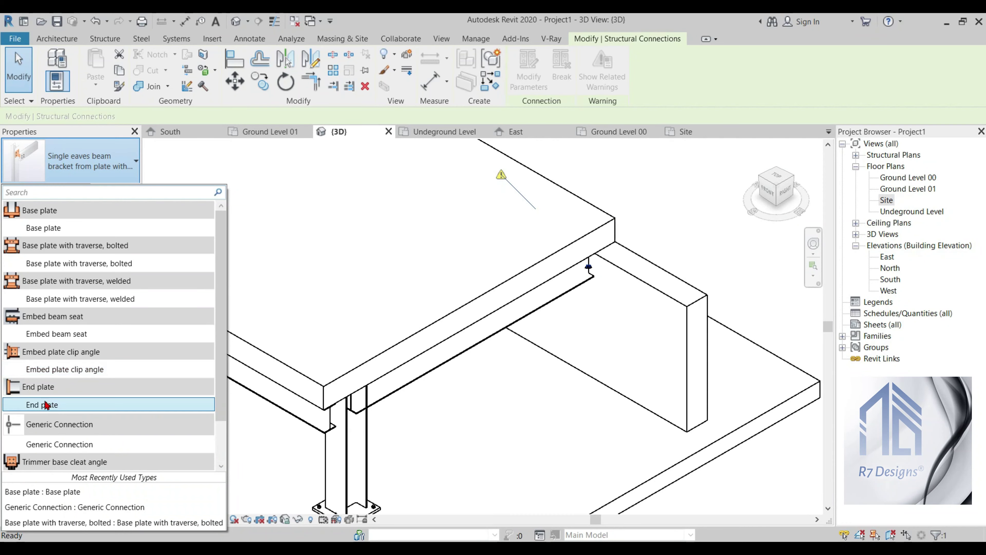
pyautogui.click(48, 369)
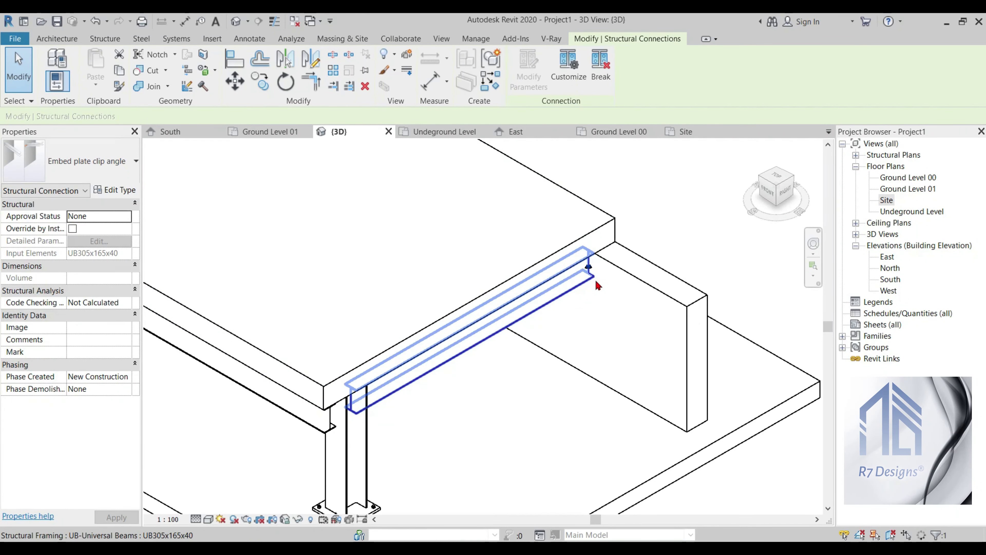
pyautogui.click(507, 412)
pyautogui.scroll(-5, 581, 293)
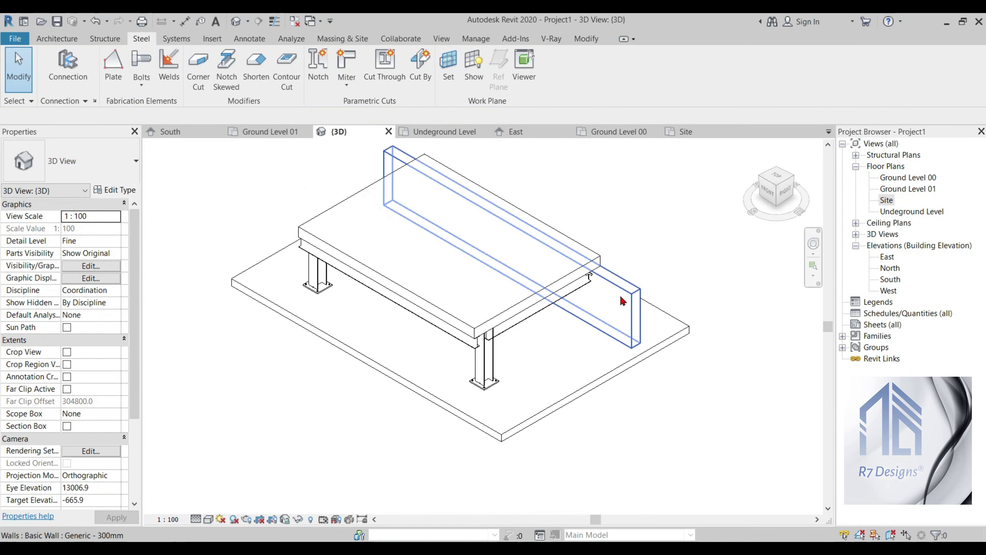
pyautogui.scroll(-2, 639, 194)
pyautogui.moveTo(770, 194); pyautogui.dragTo(322, 397)
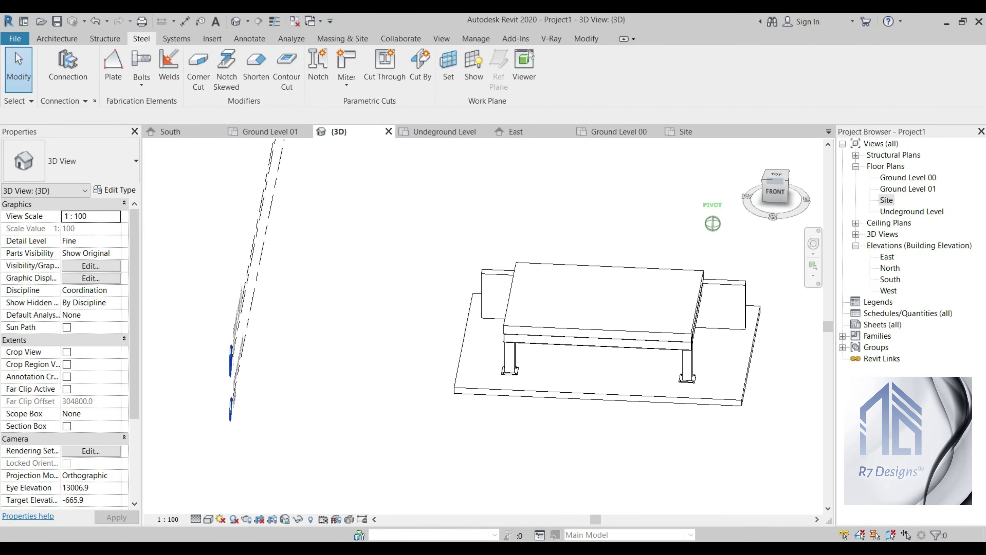
pyautogui.scroll(2, 486, 369)
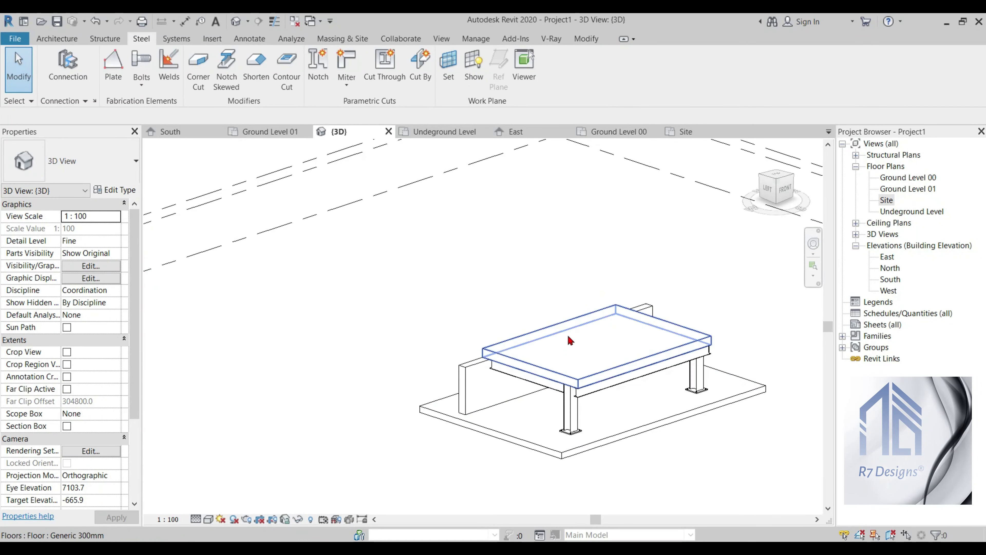
pyautogui.scroll(2, 478, 377)
pyautogui.scroll(2, 471, 381)
# - Give the other slab-edge beam an Embed plate clip angle connection as well
pyautogui.click(451, 395)
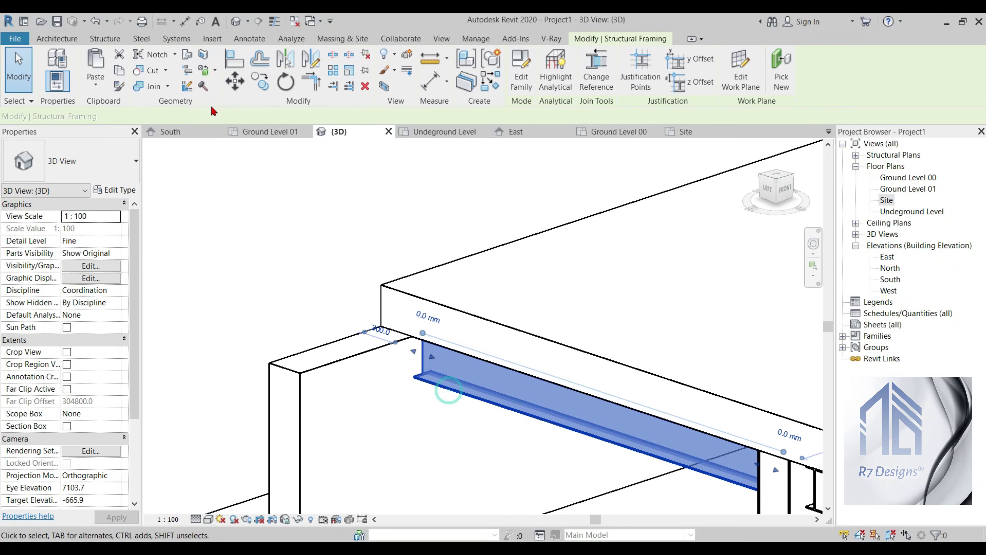
pyautogui.click(133, 39)
pyautogui.click(57, 70)
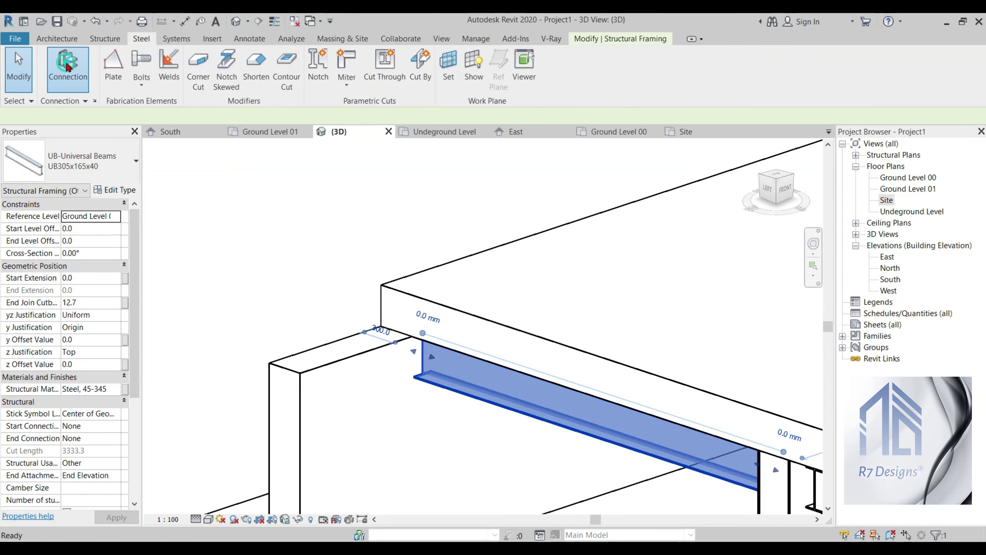
pyautogui.click(62, 171)
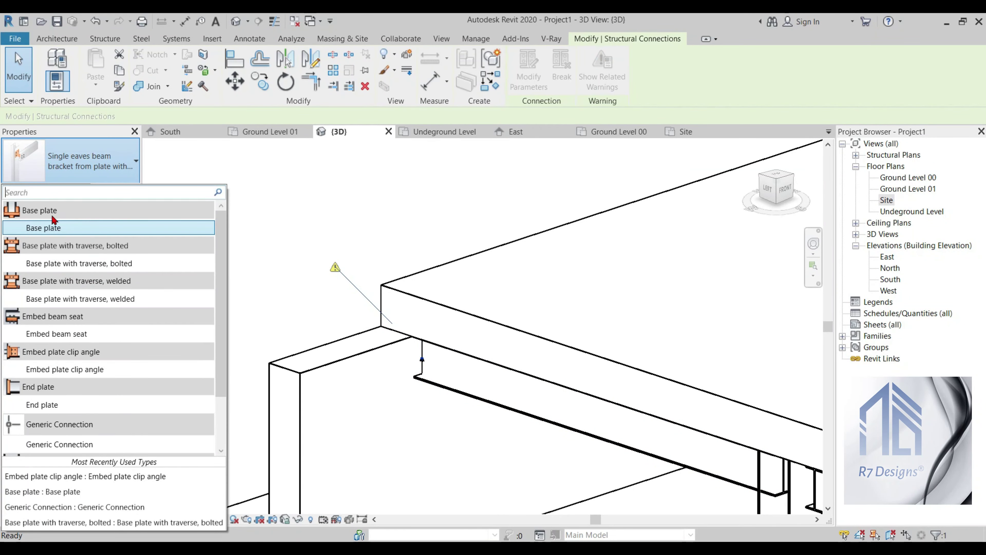
pyautogui.click(42, 368)
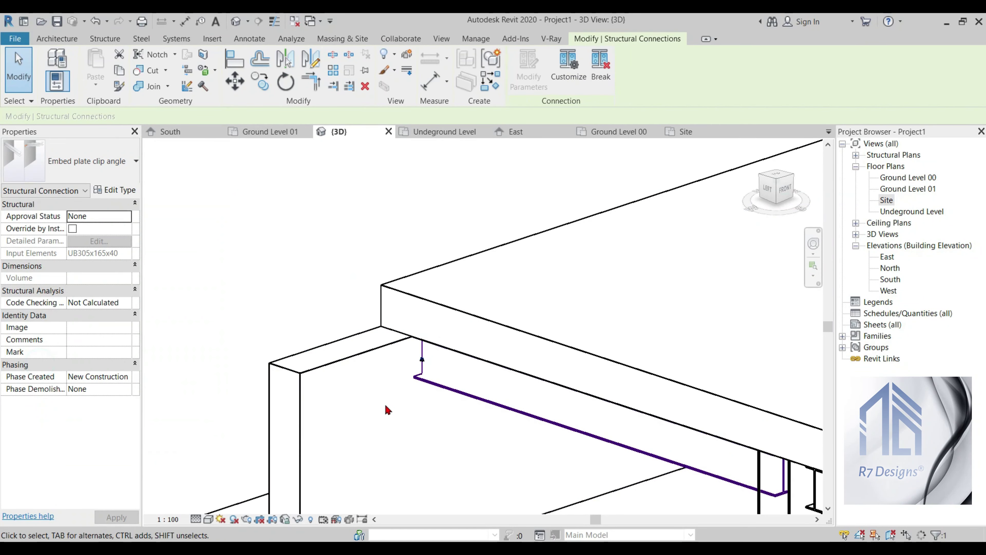
pyautogui.click(370, 385)
pyautogui.scroll(-3, 275, 291)
pyautogui.scroll(-2, 275, 291)
pyautogui.scroll(1, 437, 349)
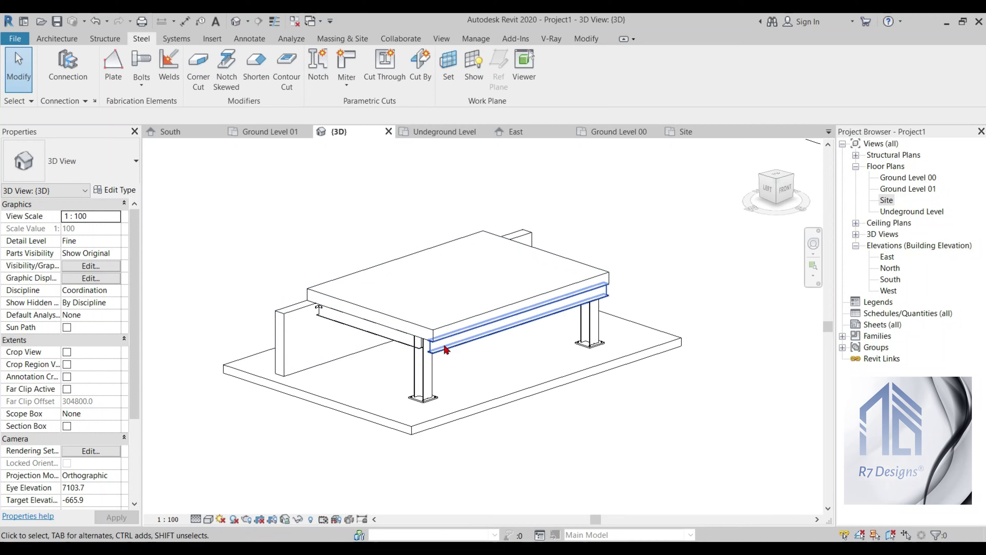
pyautogui.scroll(1, 437, 353)
pyautogui.scroll(-2, 437, 354)
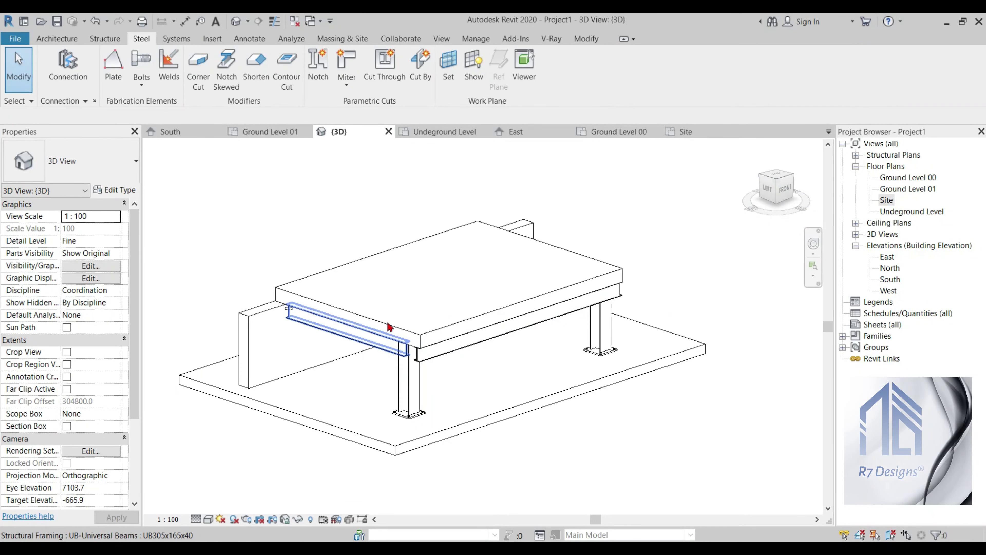
pyautogui.click(700, 132)
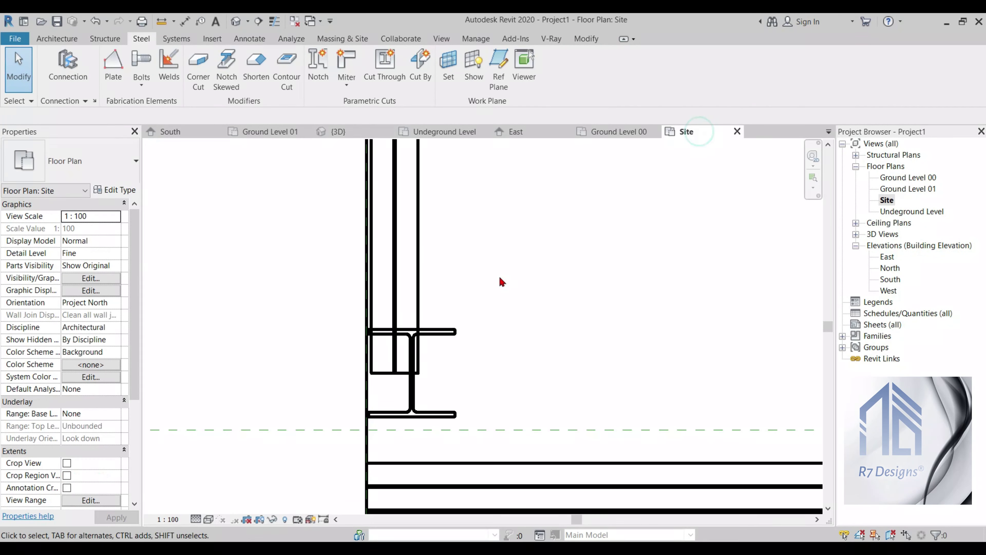
# - Shorten the beam in the Site plan by dragging its end grip back from the column
pyautogui.click(410, 294)
pyautogui.moveTo(395, 374); pyautogui.dragTo(395, 330)
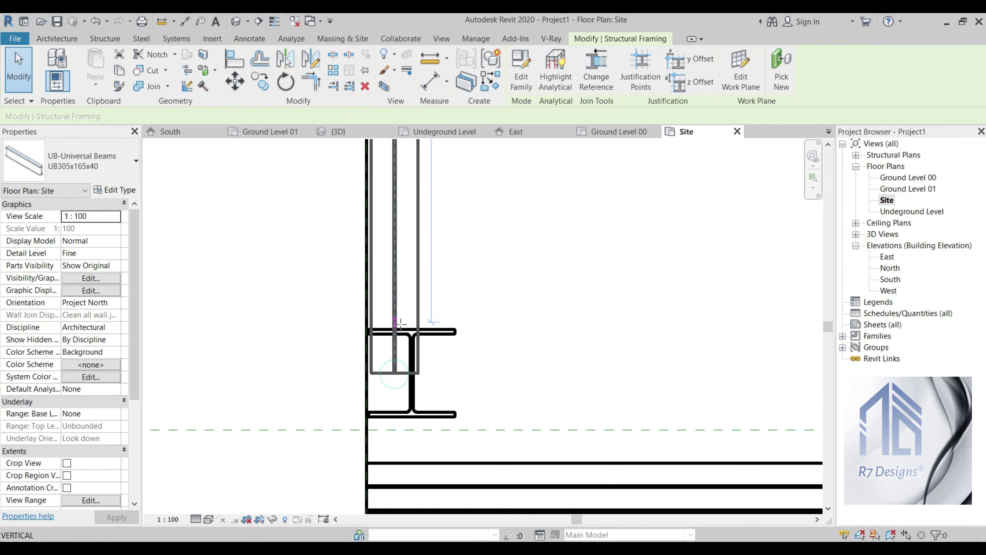
pyautogui.moveTo(299, 359); pyautogui.dragTo(658, 312, button='middle')
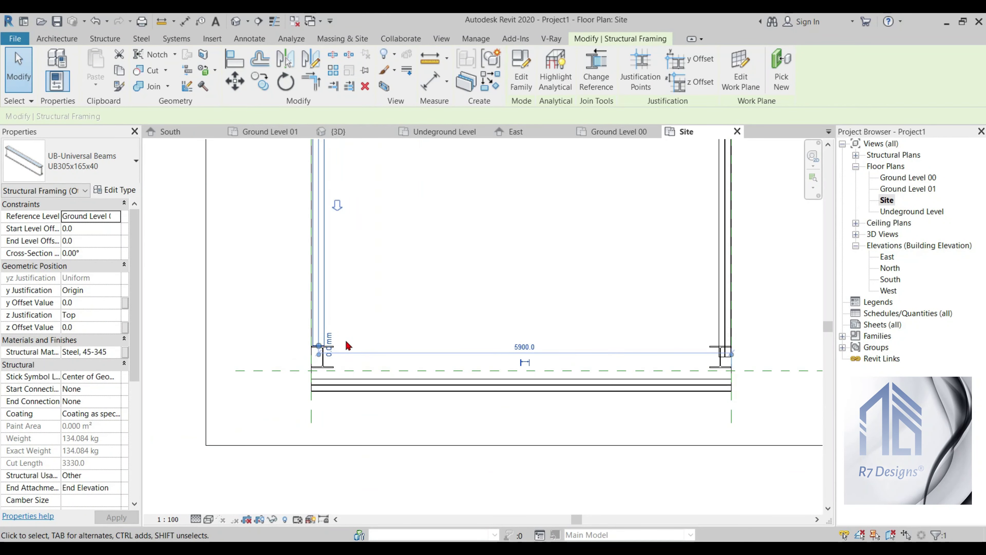
pyautogui.moveTo(690, 372); pyautogui.dragTo(699, 285)
pyautogui.scroll(3, 686, 374)
pyautogui.scroll(2, 678, 252)
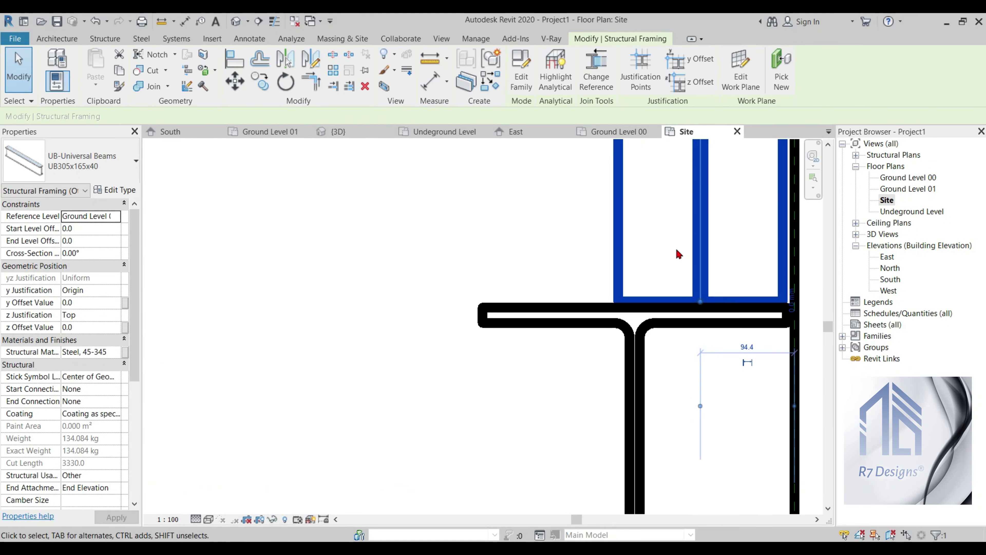
# - Move the beam from its corner so it sits against the column flange edge
pyautogui.click(235, 82)
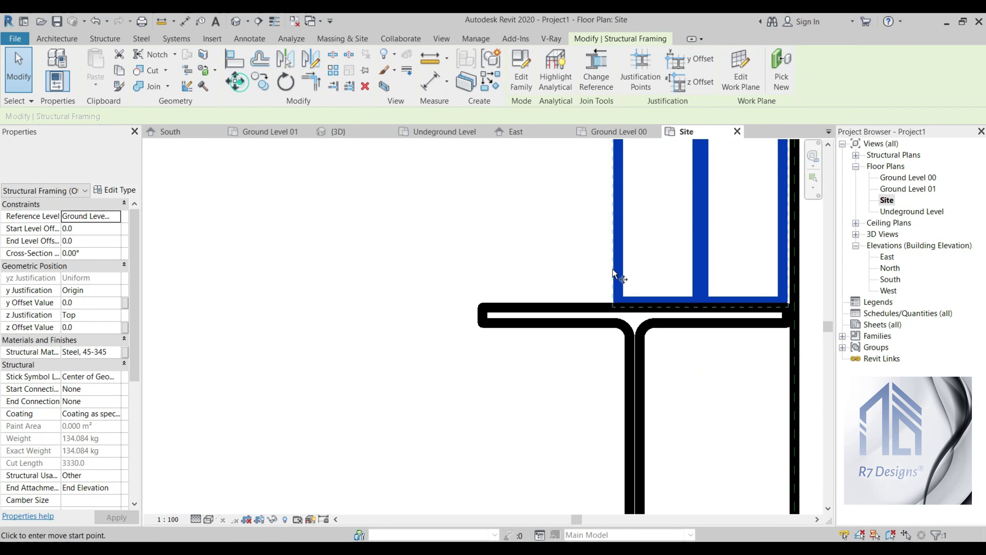
pyautogui.click(705, 293)
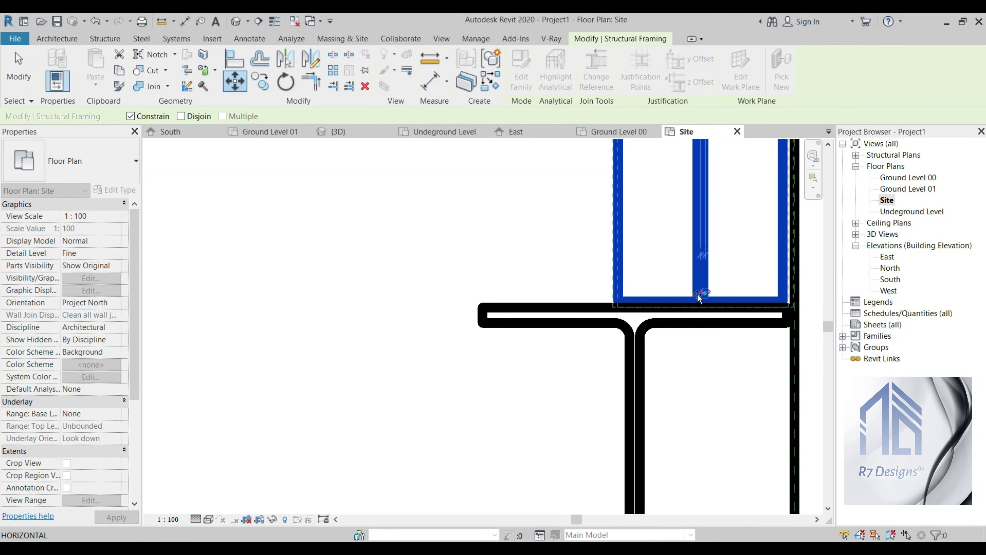
pyautogui.click(632, 305)
pyautogui.scroll(3, 724, 383)
pyautogui.scroll(2, 724, 382)
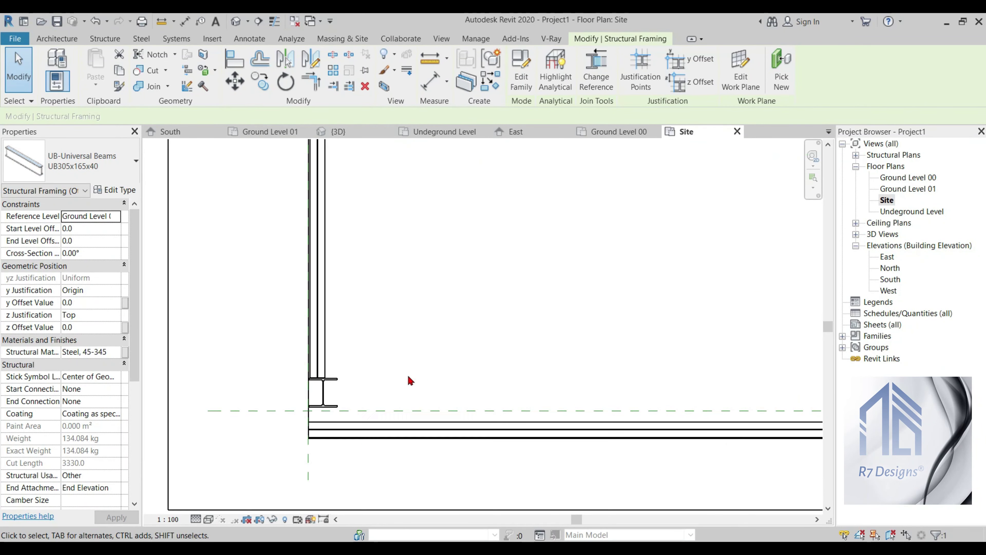
pyautogui.scroll(2, 322, 376)
pyautogui.scroll(2, 322, 376)
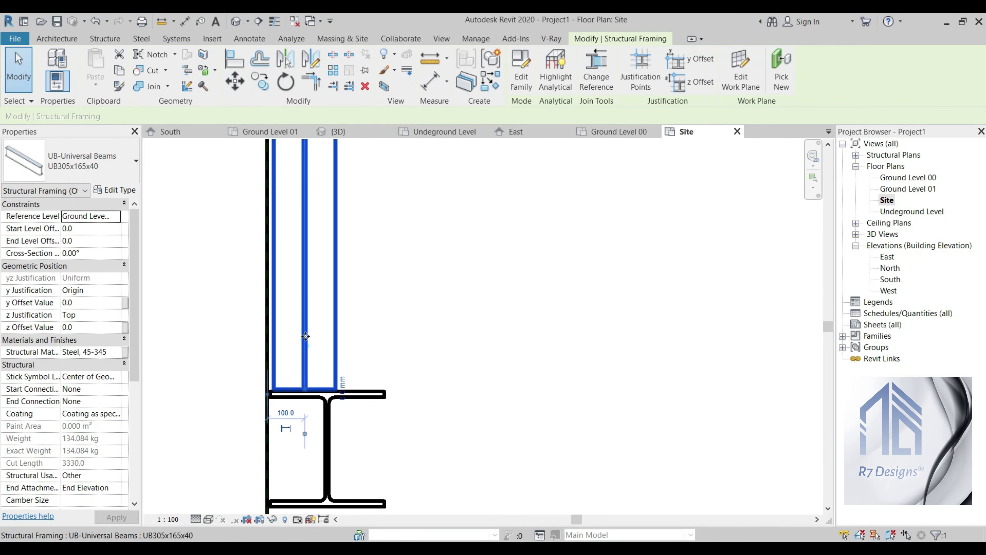
# - Move the beam again with MV from its endpoint to centre it on the column web
pyautogui.press('m')
pyautogui.press('v')
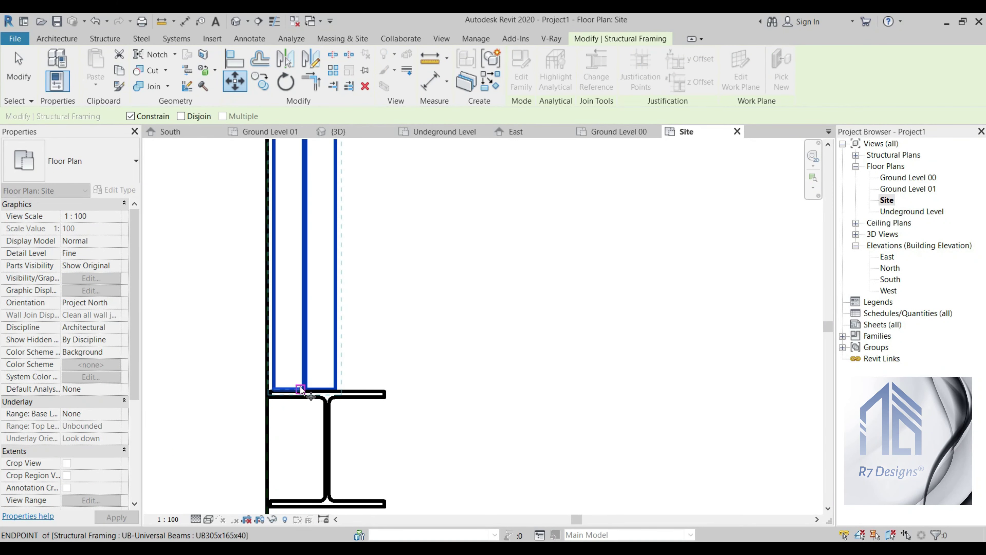
pyautogui.click(306, 388)
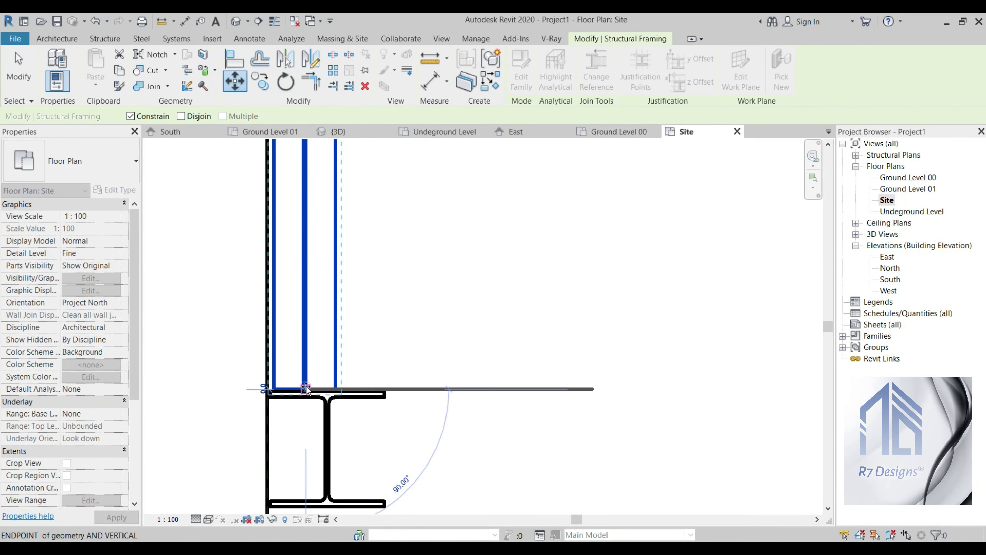
pyautogui.click(327, 390)
pyautogui.click(505, 343)
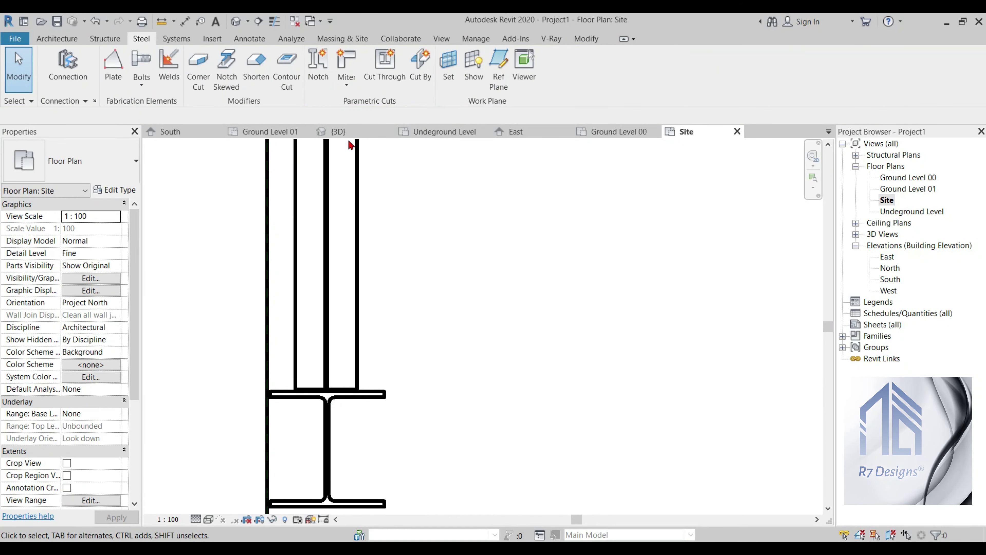
pyautogui.click(338, 131)
# - Join the first UC column to the beam with a Single eaves beam bracket connection
pyautogui.scroll(5, 429, 361)
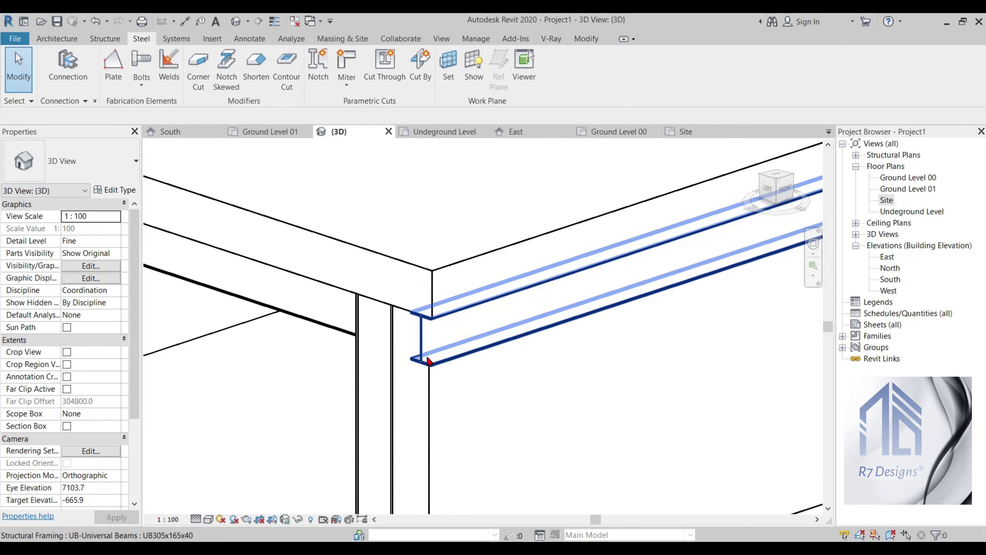
pyautogui.scroll(-3, 428, 361)
pyautogui.scroll(-3, 392, 379)
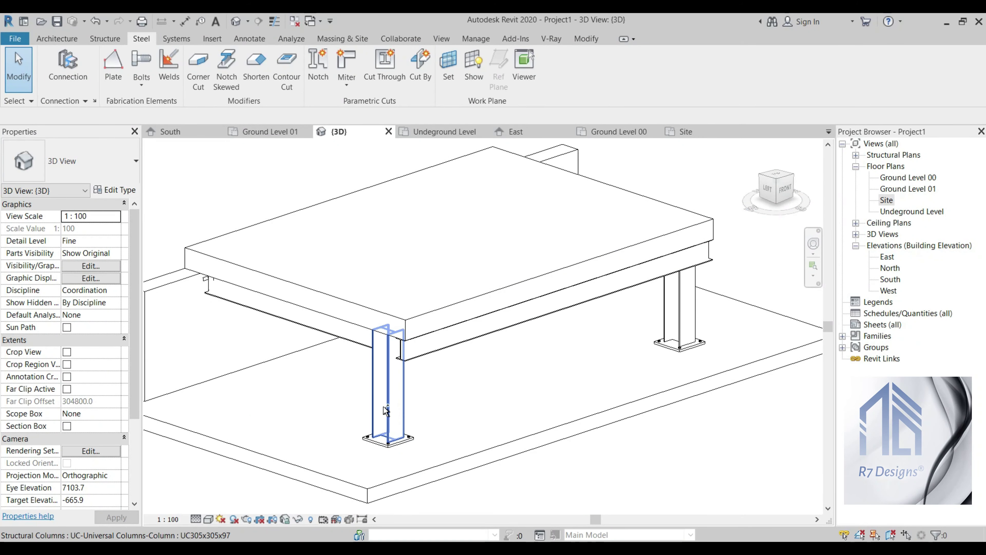
pyautogui.click(417, 342)
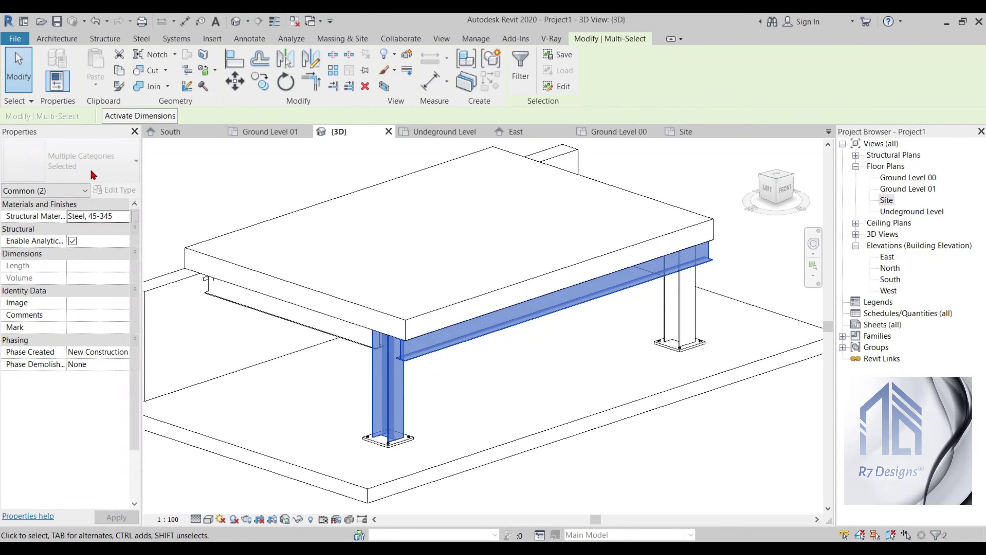
pyautogui.click(149, 41)
pyautogui.click(66, 66)
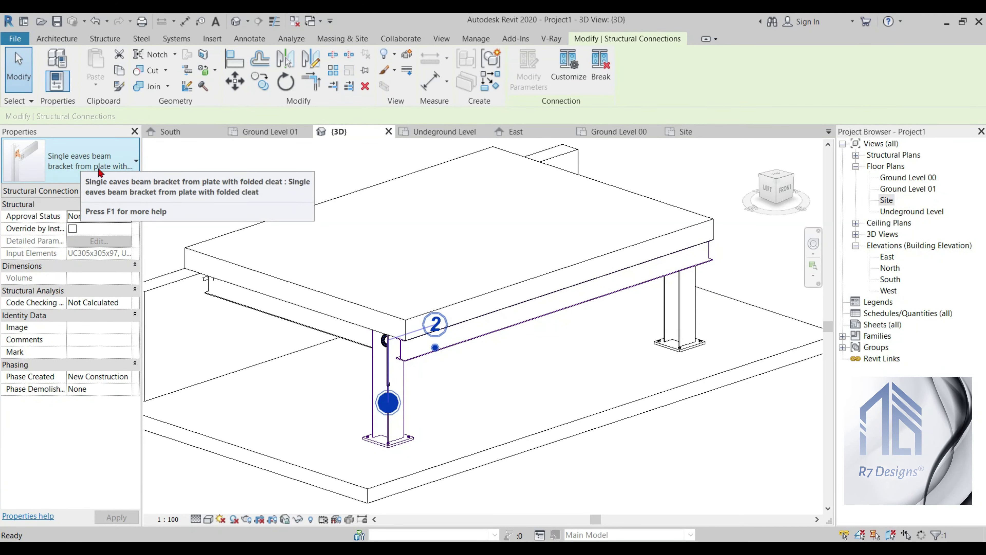
pyautogui.click(469, 402)
# - Connect the far column and the beam above with a Single eaves beam bracket too
pyautogui.scroll(-2, 408, 377)
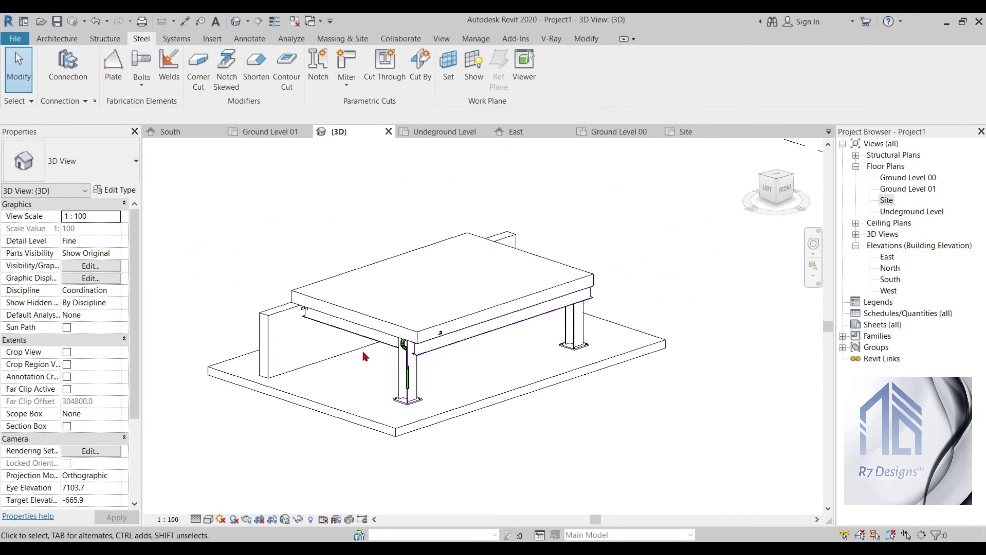
pyautogui.scroll(3, 412, 353)
pyautogui.scroll(2, 379, 344)
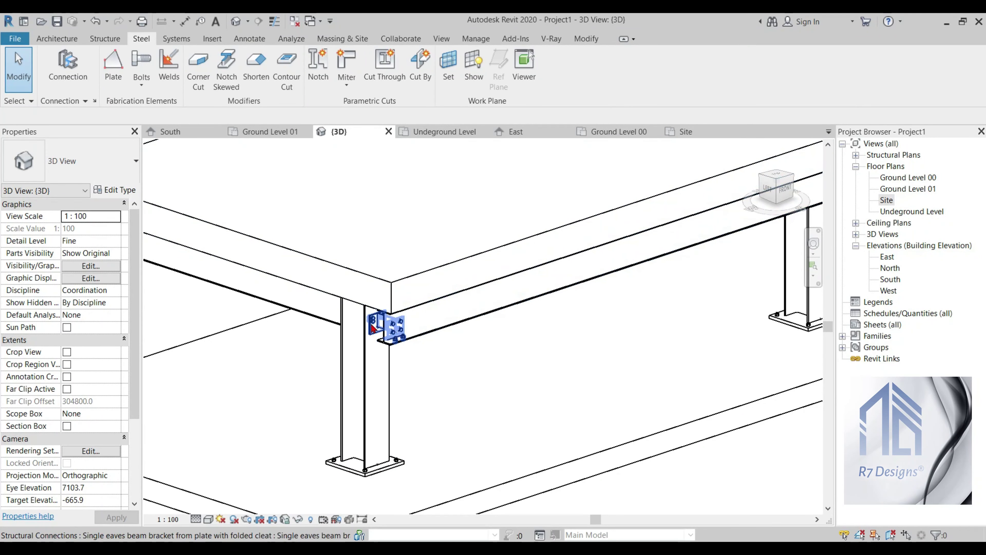
pyautogui.scroll(-3, 331, 335)
pyautogui.scroll(3, 630, 327)
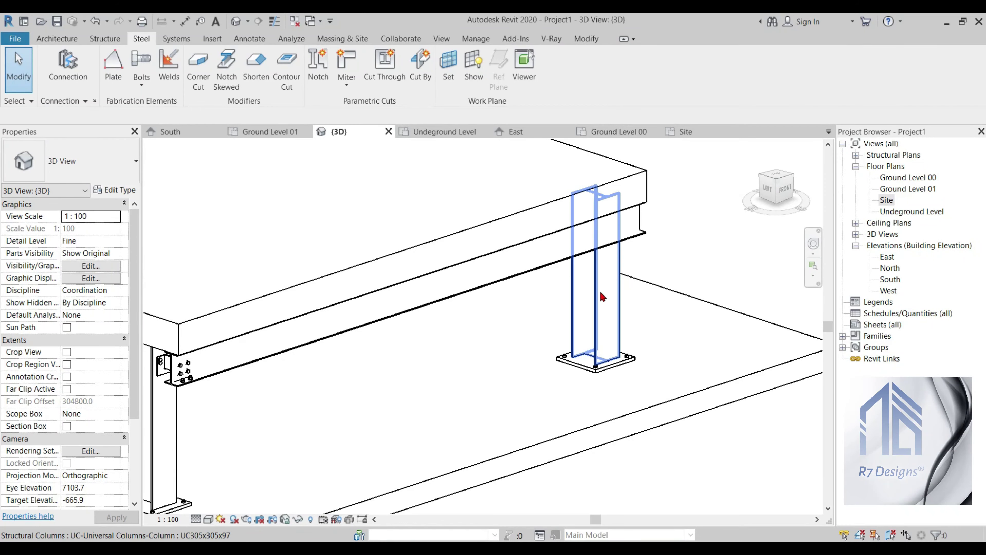
pyautogui.click(572, 239)
pyautogui.keyDown('ctrl'); pyautogui.click(472, 257); pyautogui.keyUp('ctrl')
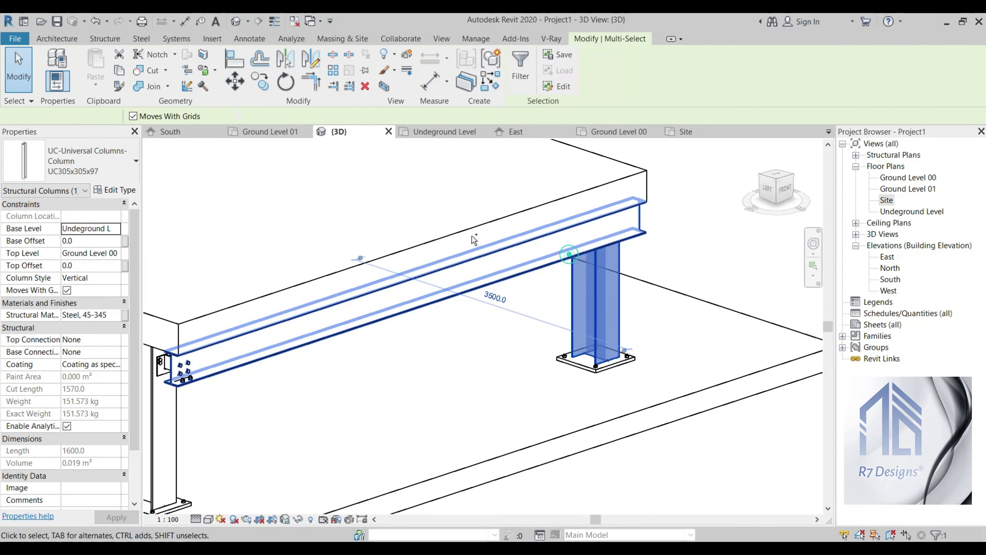
pyautogui.click(141, 37)
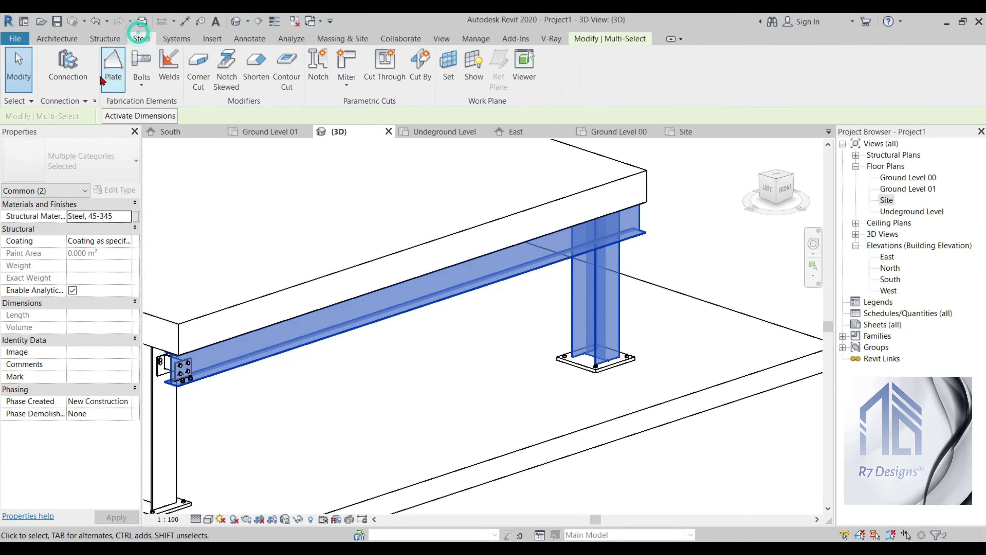
pyautogui.click(67, 70)
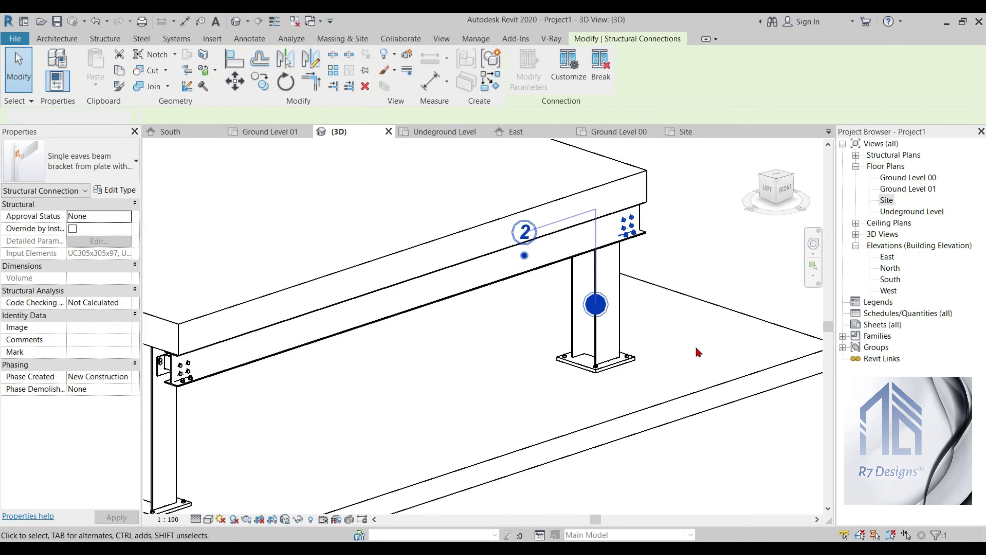
pyautogui.press('Escape')
pyautogui.scroll(-3, 660, 253)
pyautogui.scroll(-2, 606, 233)
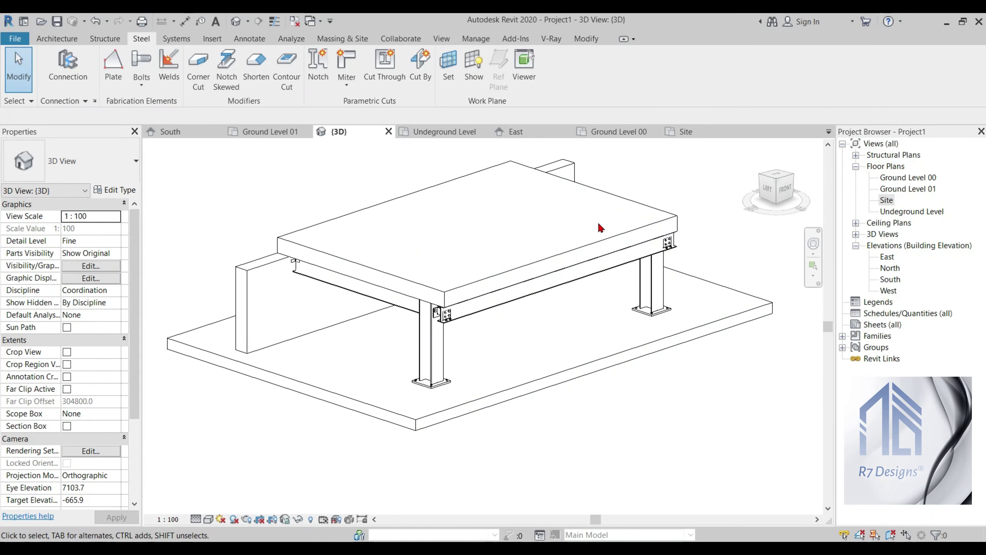
# - Connect the left corner beam to the front column's side with a Seated beam connection
pyautogui.scroll(4, 398, 322)
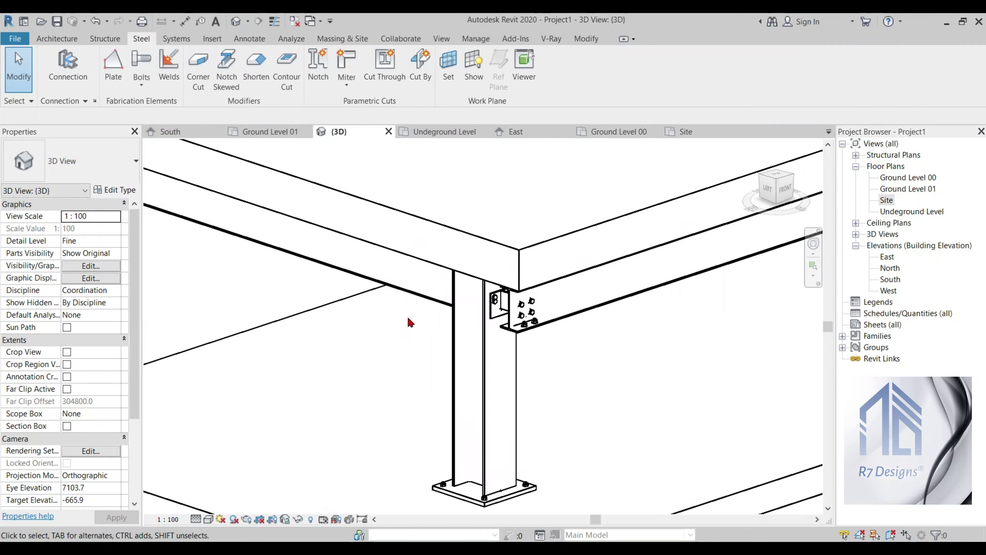
pyautogui.click(434, 294)
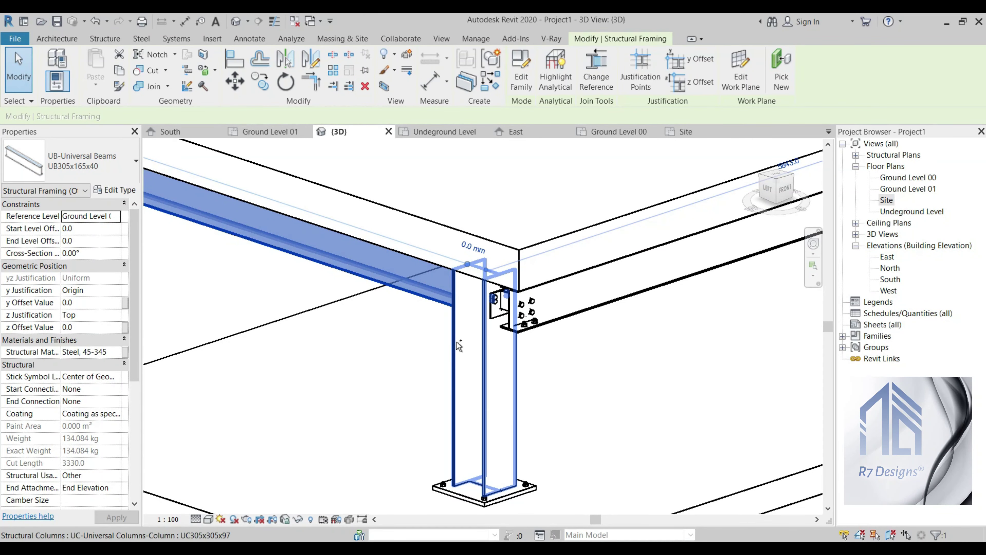
pyautogui.keyDown('ctrl'); pyautogui.click(462, 344); pyautogui.keyUp('ctrl')
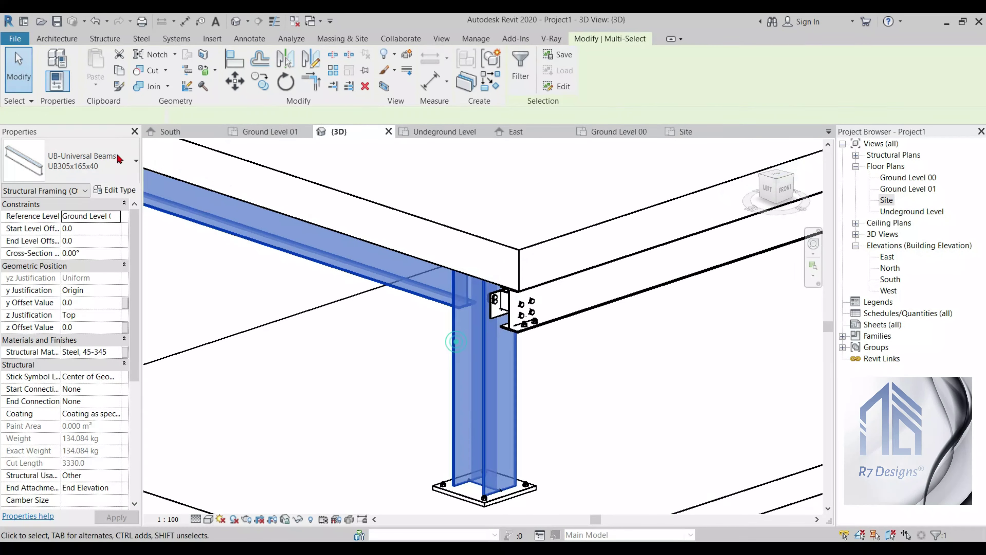
pyautogui.click(140, 42)
pyautogui.click(76, 70)
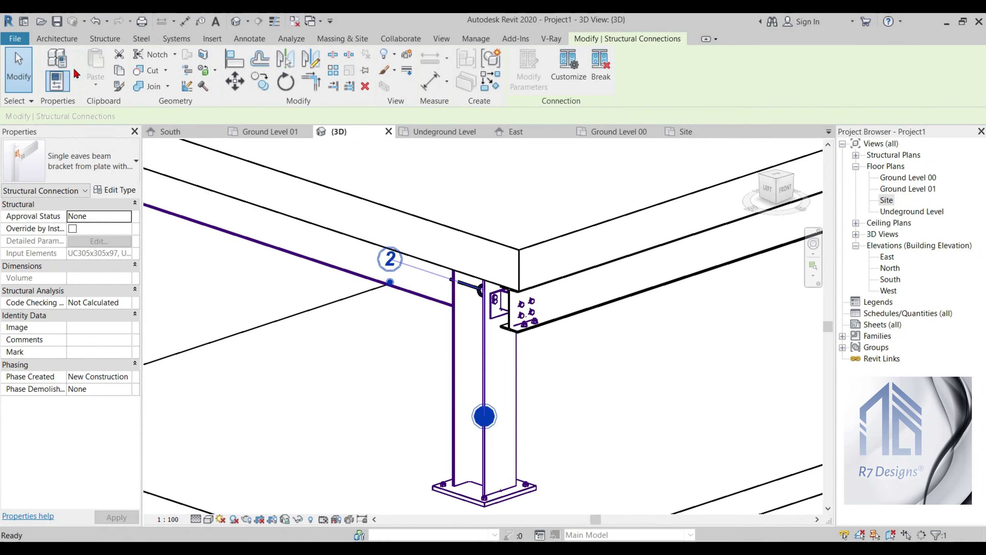
pyautogui.click(88, 163)
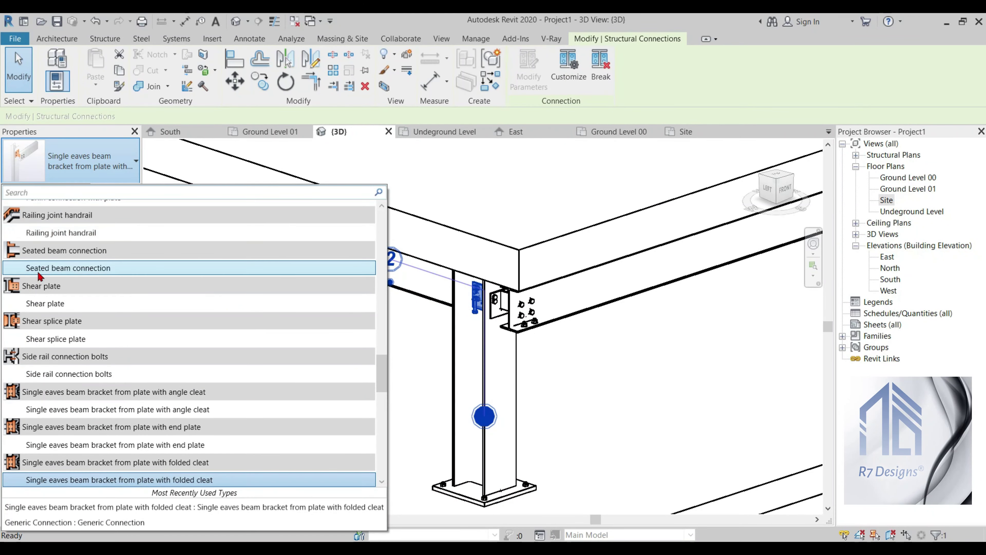
pyautogui.moveTo(68, 268)
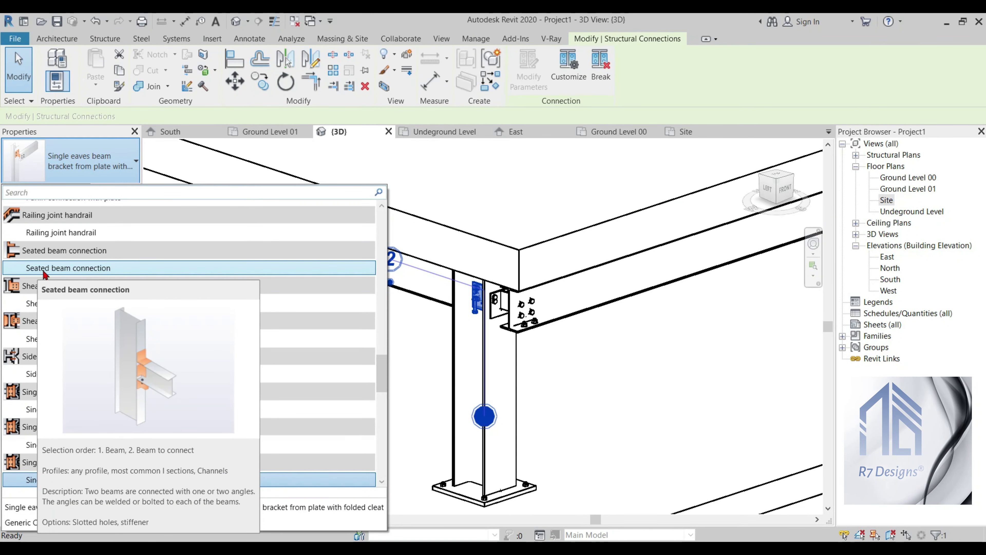
pyautogui.click(44, 269)
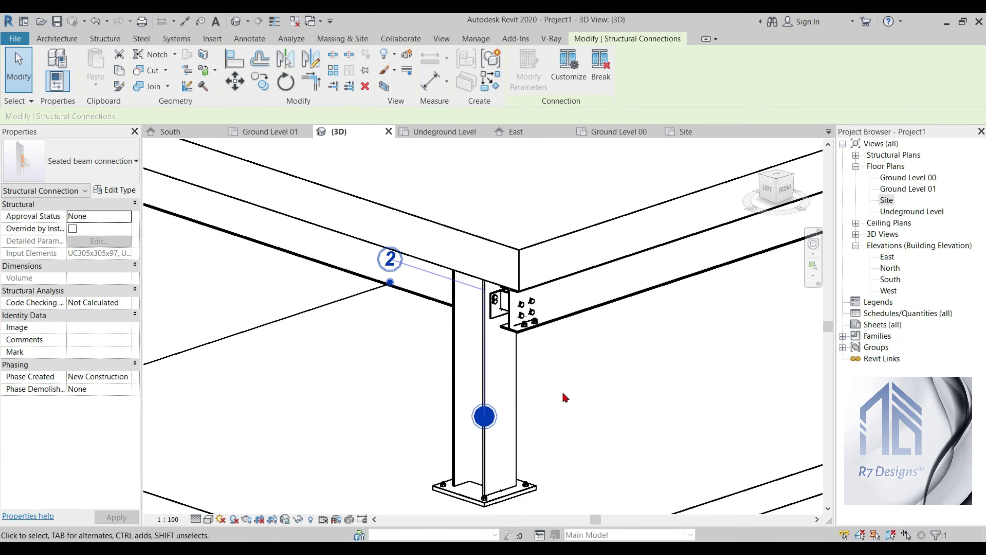
pyautogui.click(629, 397)
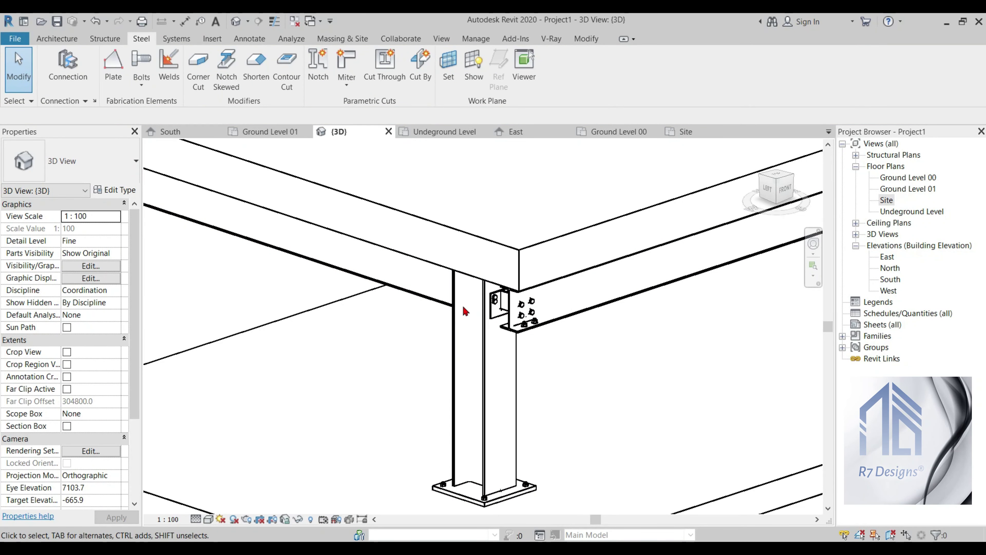
# - At the opposite corner, join the column and long edge beam with a Seated beam connection
pyautogui.scroll(-3, 323, 286)
pyautogui.moveTo(441, 297); pyautogui.dragTo(761, 198, button='middle')
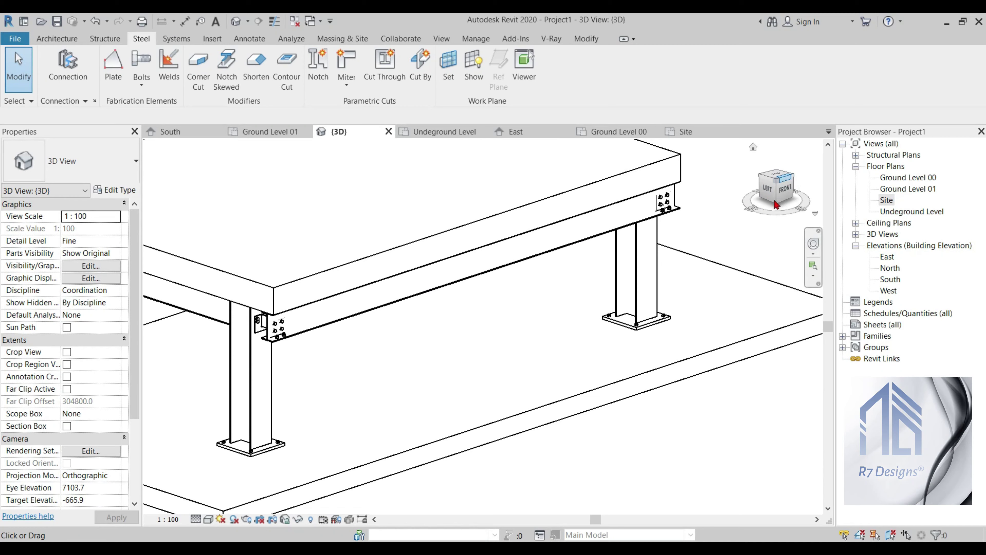
pyautogui.moveTo(776, 205); pyautogui.dragTo(788, 213)
pyautogui.keyDown('shift'); pyautogui.moveTo(786, 191); pyautogui.dragTo(381, 150, button='middle'); pyautogui.keyUp('shift')
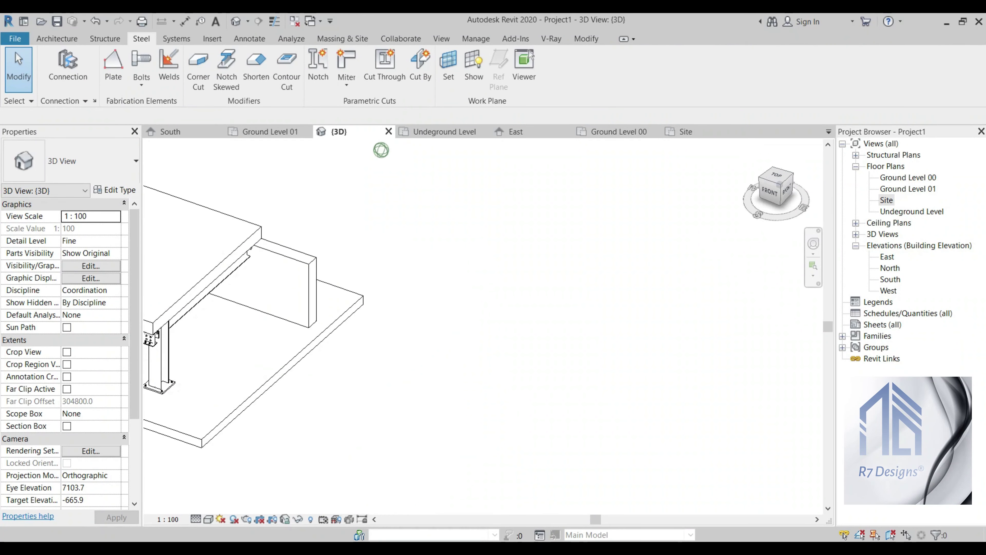
pyautogui.scroll(-4, 381, 150)
pyautogui.scroll(2, 399, 294)
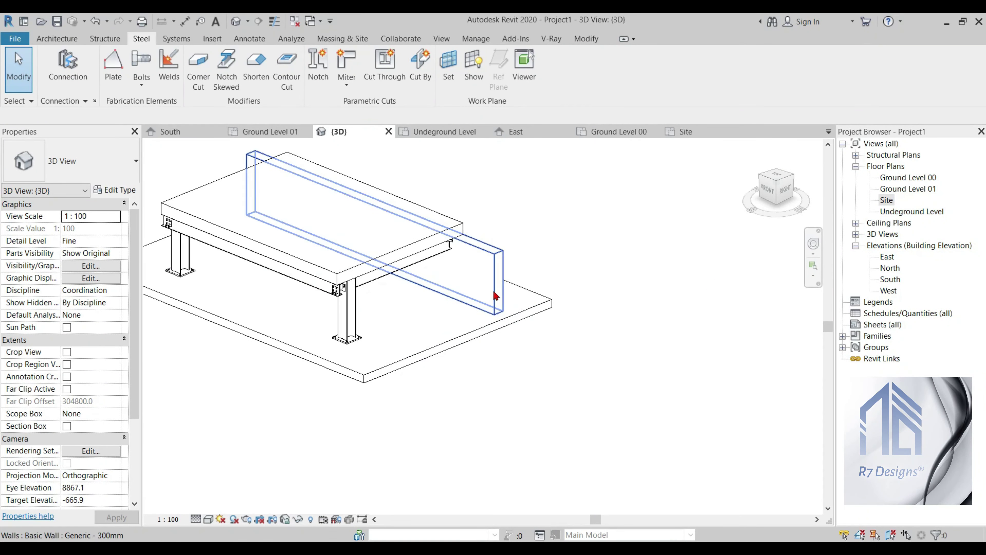
pyautogui.scroll(3, 399, 293)
pyautogui.scroll(2, 348, 296)
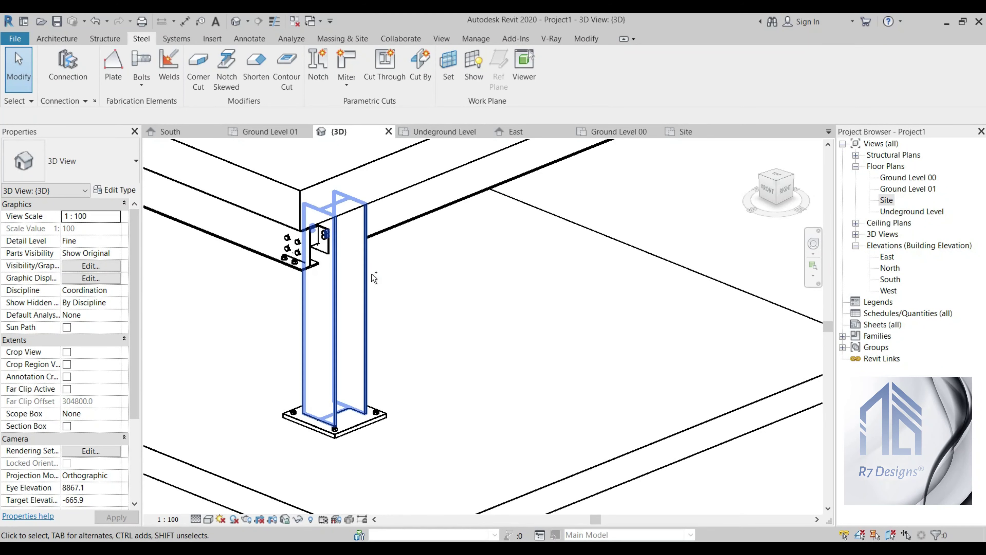
pyautogui.click(364, 268)
pyautogui.keyDown('ctrl'); pyautogui.click(393, 227); pyautogui.keyUp('ctrl')
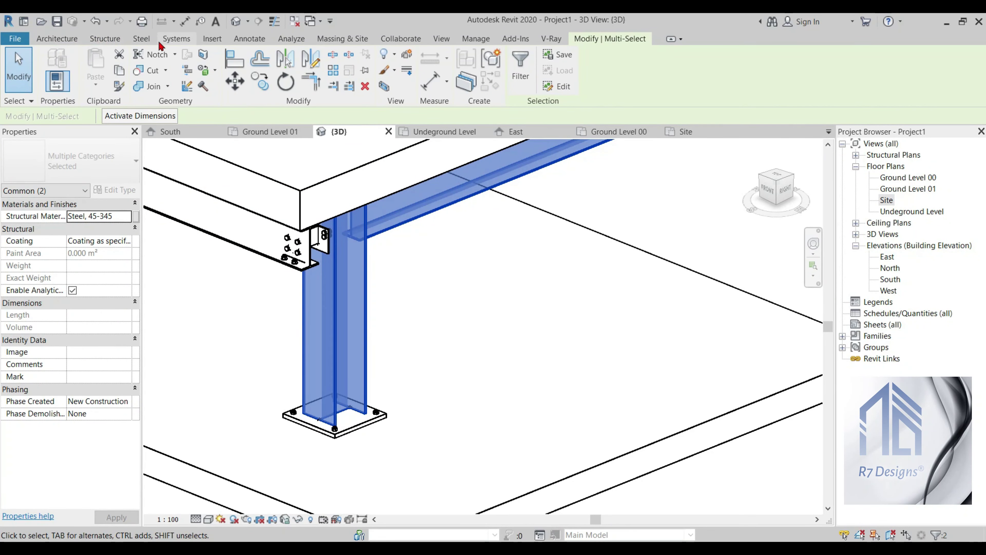
pyautogui.click(142, 38)
pyautogui.click(69, 66)
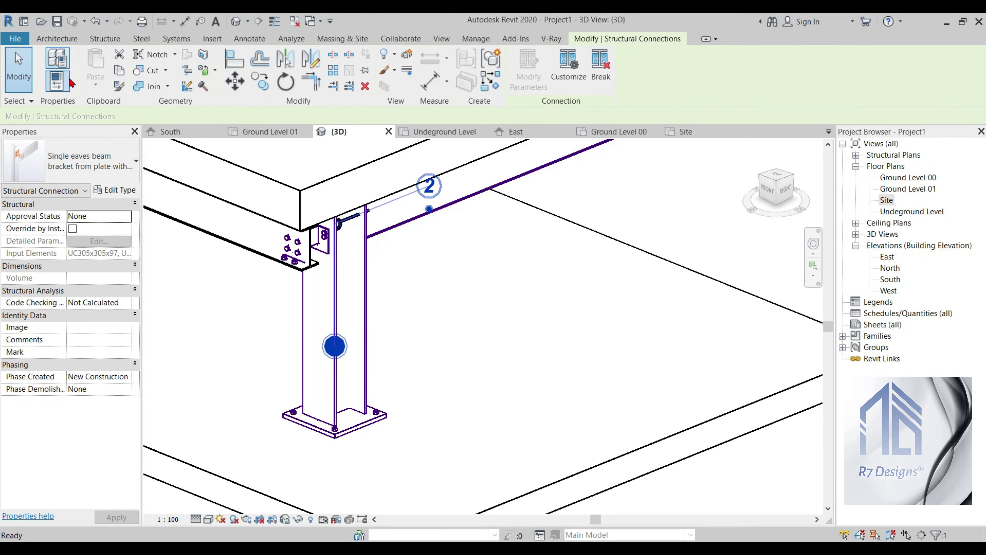
pyautogui.click(77, 169)
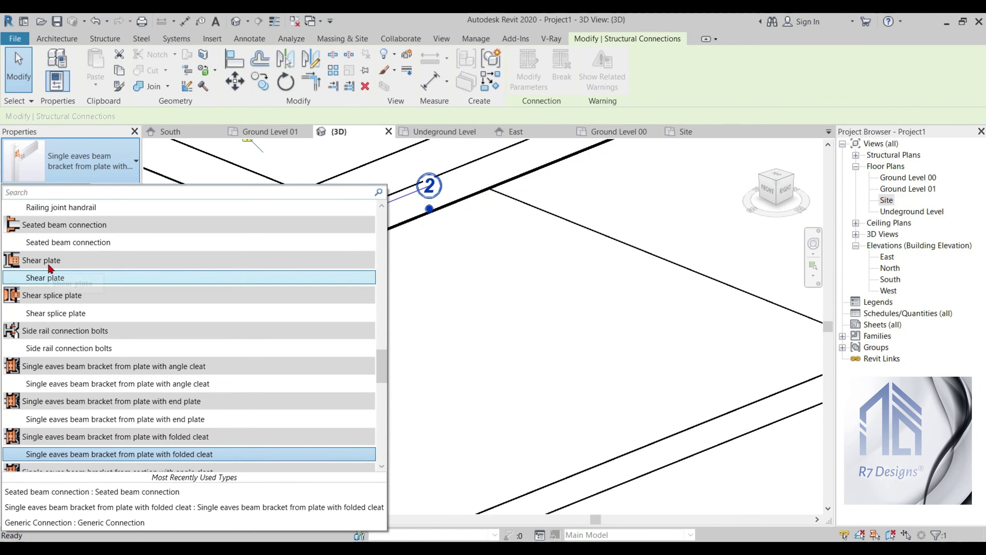
pyautogui.click(55, 244)
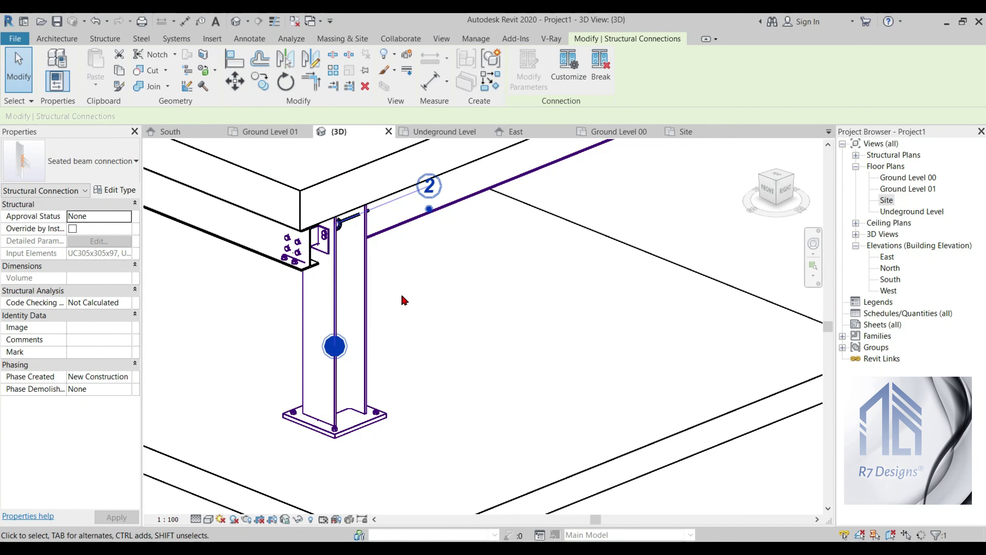
# - Set the 3D view's visual style to Realistic to show shaded materials
pyautogui.click(450, 313)
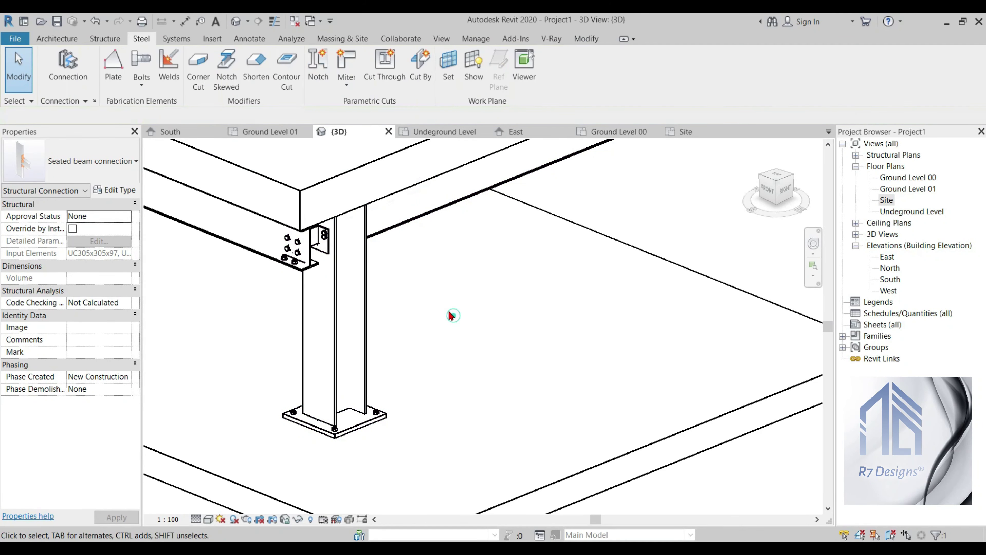
pyautogui.scroll(-2, 405, 379)
pyautogui.scroll(-3, 408, 373)
pyautogui.scroll(-2, 495, 394)
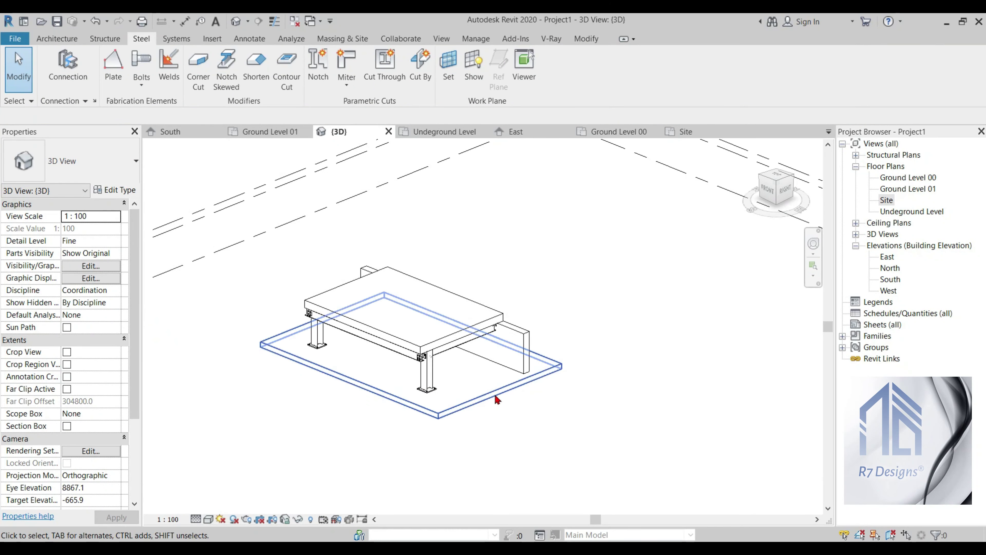
pyautogui.scroll(2, 330, 365)
pyautogui.scroll(2, 381, 388)
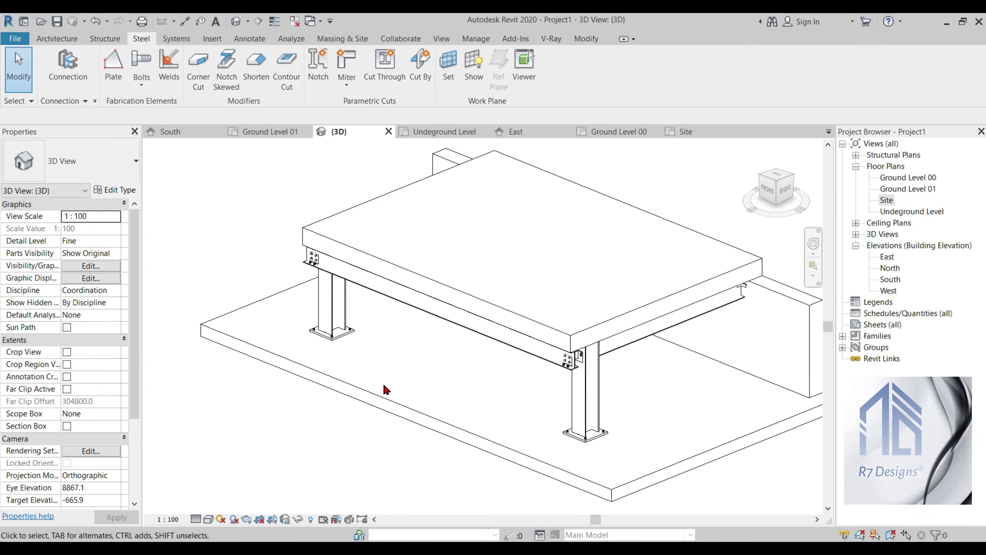
pyautogui.scroll(-1, 369, 392)
pyautogui.scroll(-2, 352, 396)
pyautogui.scroll(3, 594, 440)
pyautogui.scroll(2, 600, 441)
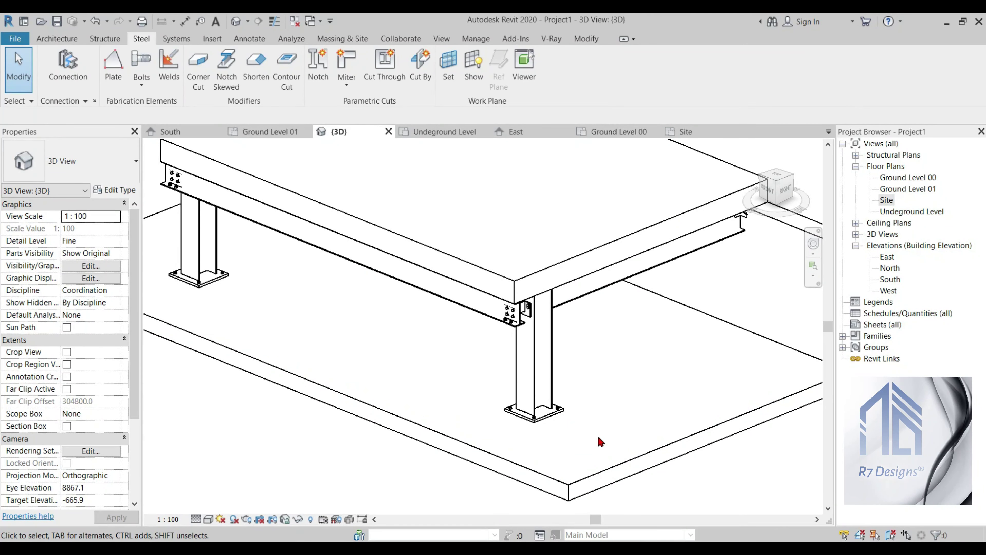
pyautogui.scroll(-3, 629, 393)
pyautogui.scroll(2, 680, 354)
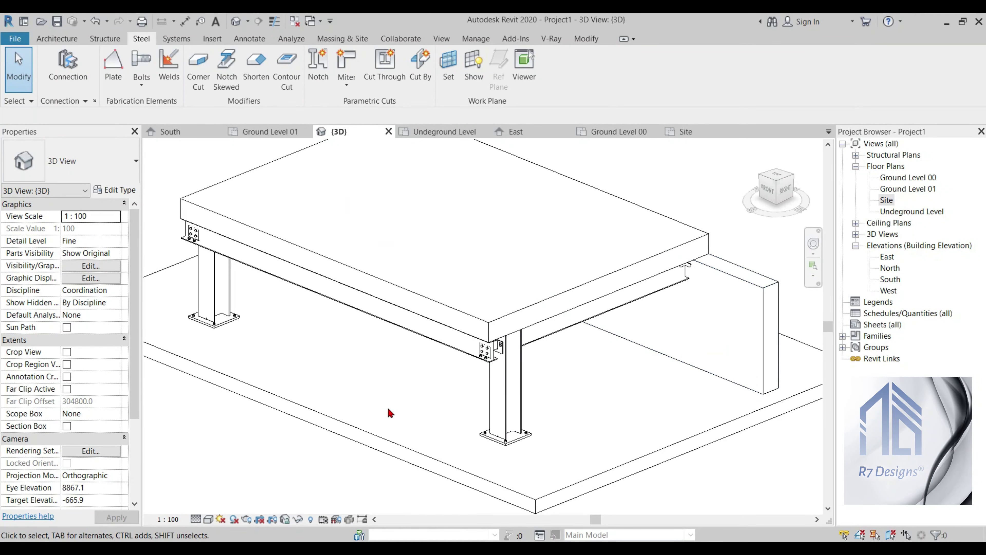
pyautogui.click(209, 521)
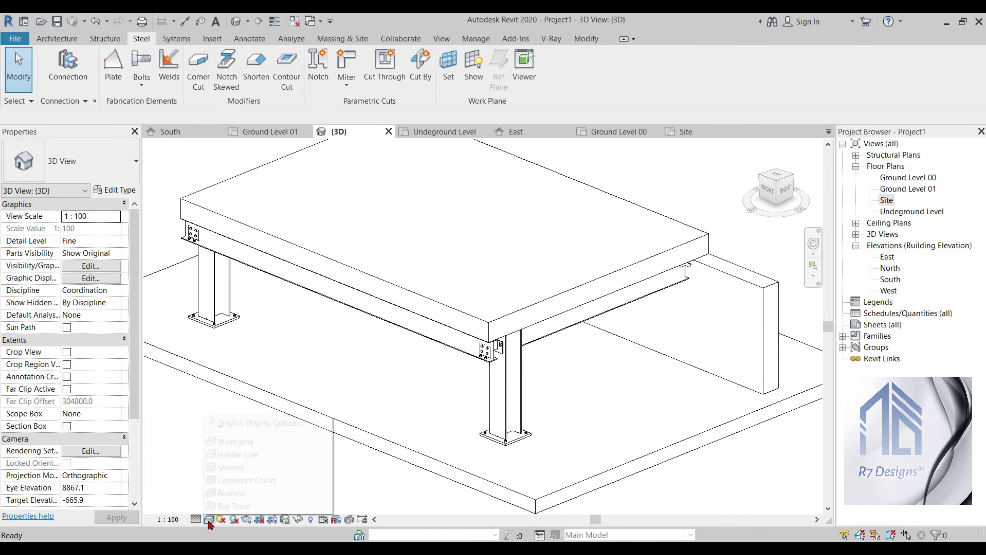
pyautogui.click(238, 499)
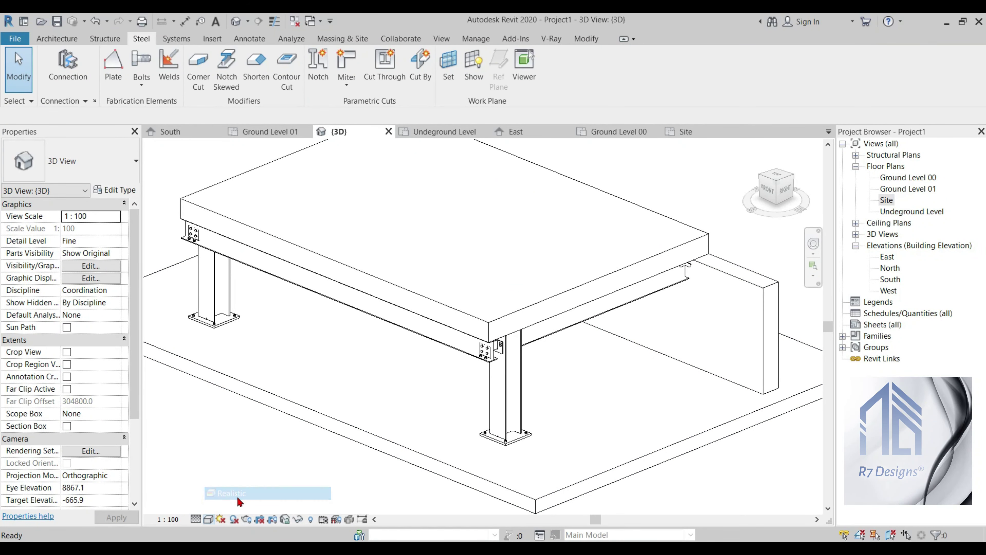
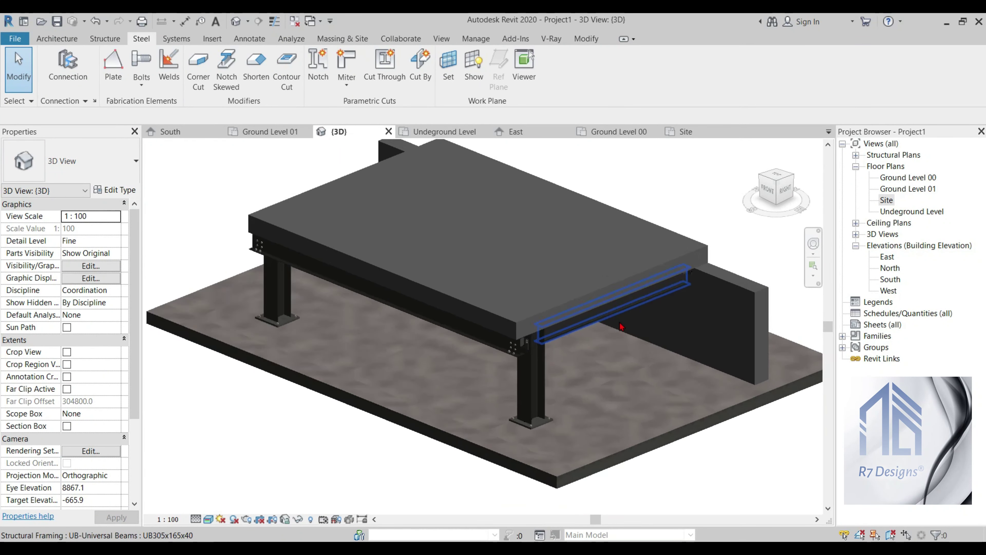
pyautogui.scroll(-2, 549, 355)
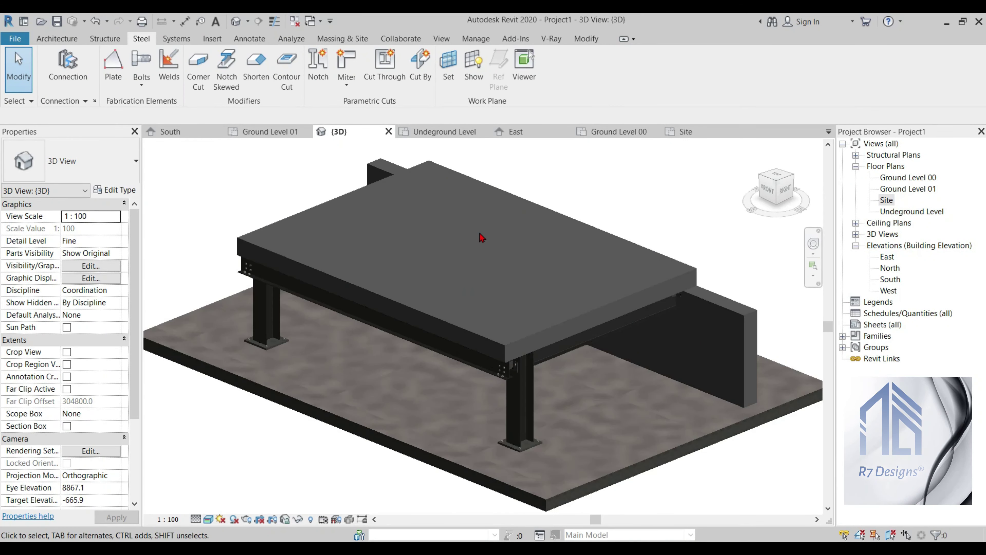
pyautogui.scroll(2, 481, 231)
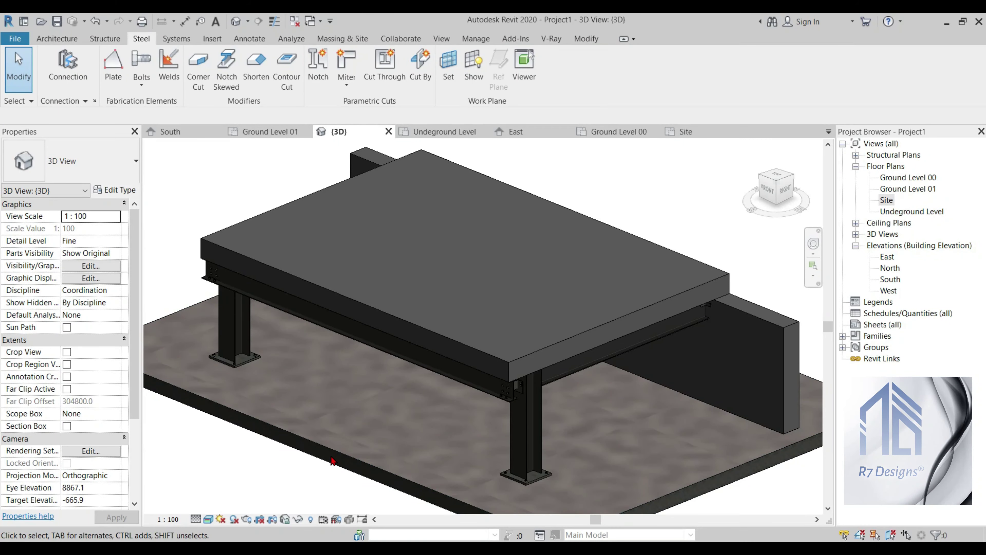
pyautogui.scroll(-1, 323, 419)
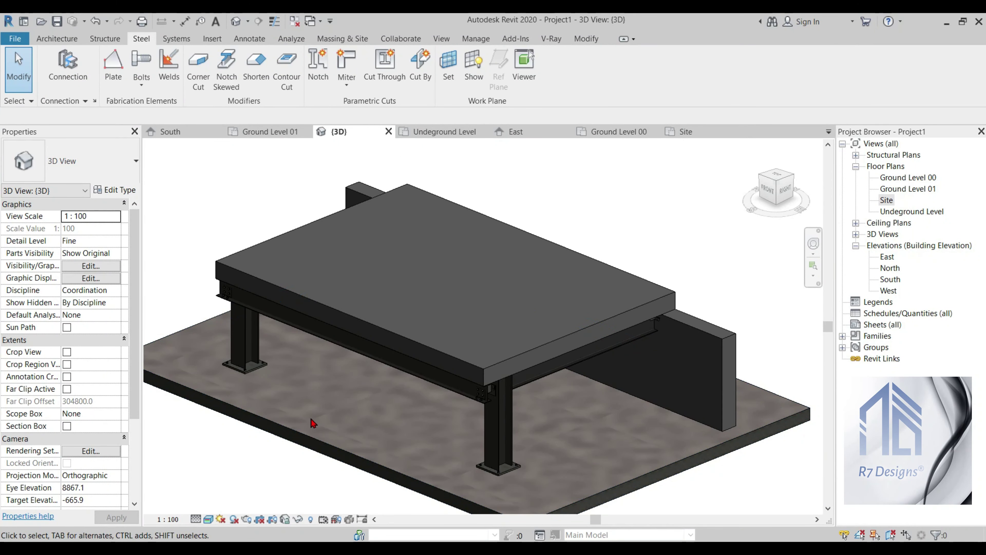
pyautogui.scroll(-1, 309, 416)
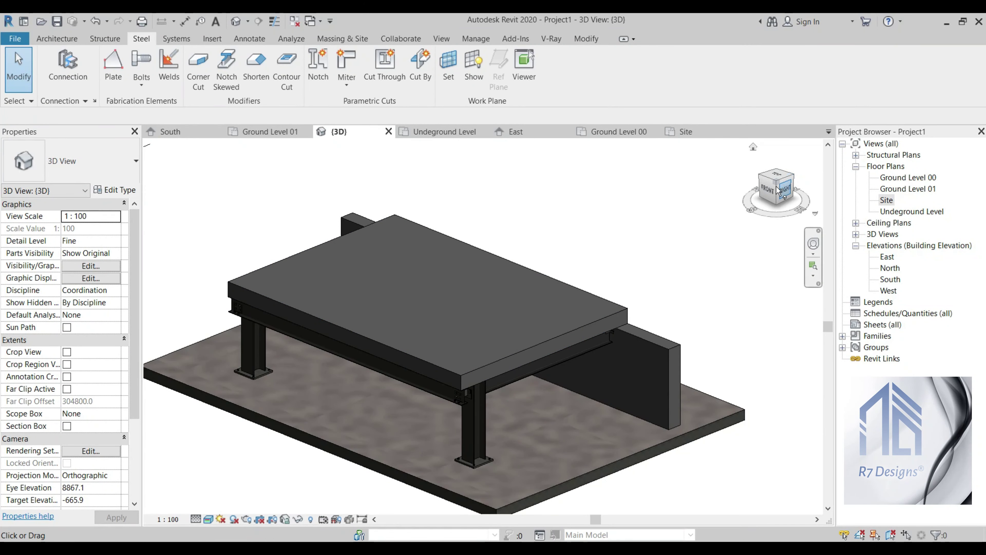
pyautogui.moveTo(779, 192); pyautogui.dragTo(800, 192)
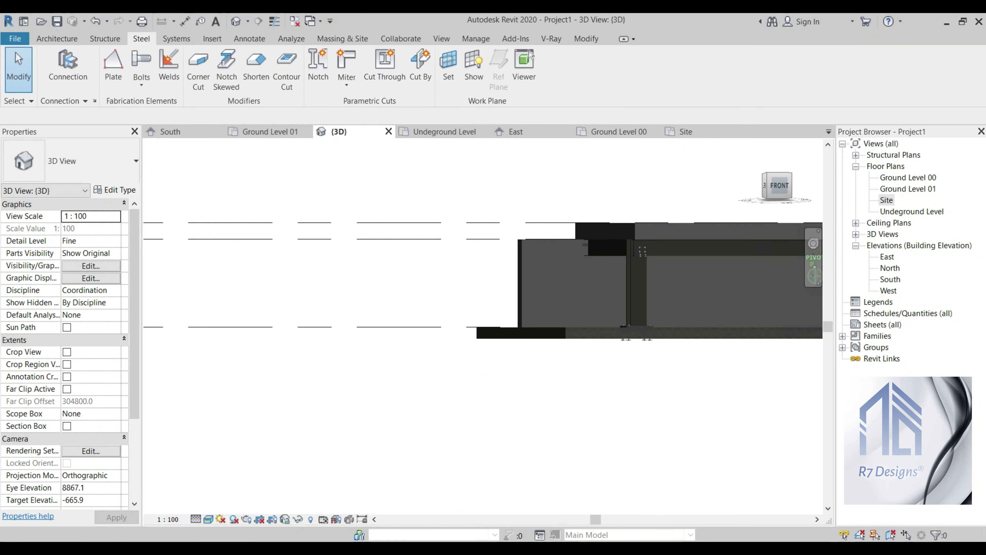
pyautogui.scroll(-1, 233, 285)
pyautogui.scroll(2, 525, 379)
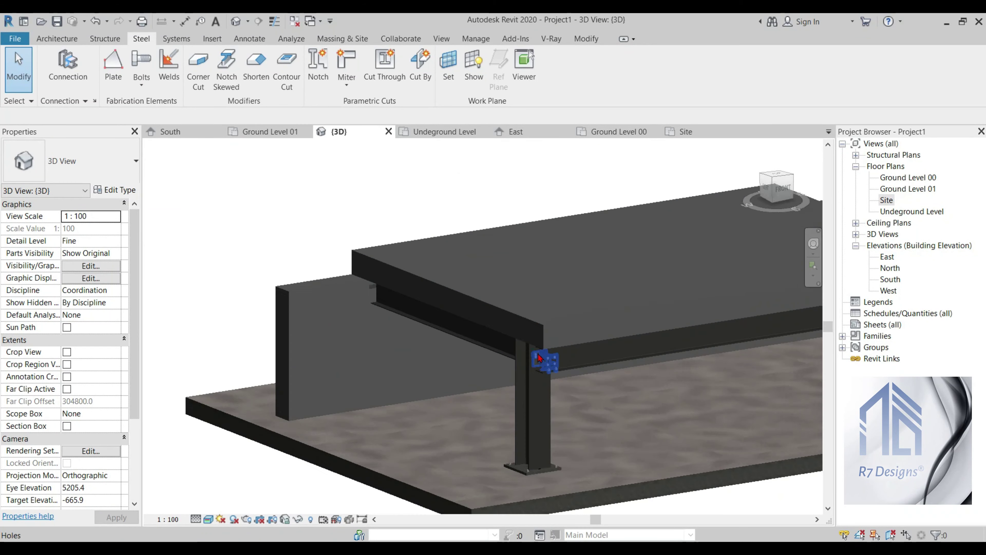
pyautogui.scroll(2, 525, 378)
pyautogui.scroll(-1, 525, 378)
pyautogui.scroll(3, 249, 209)
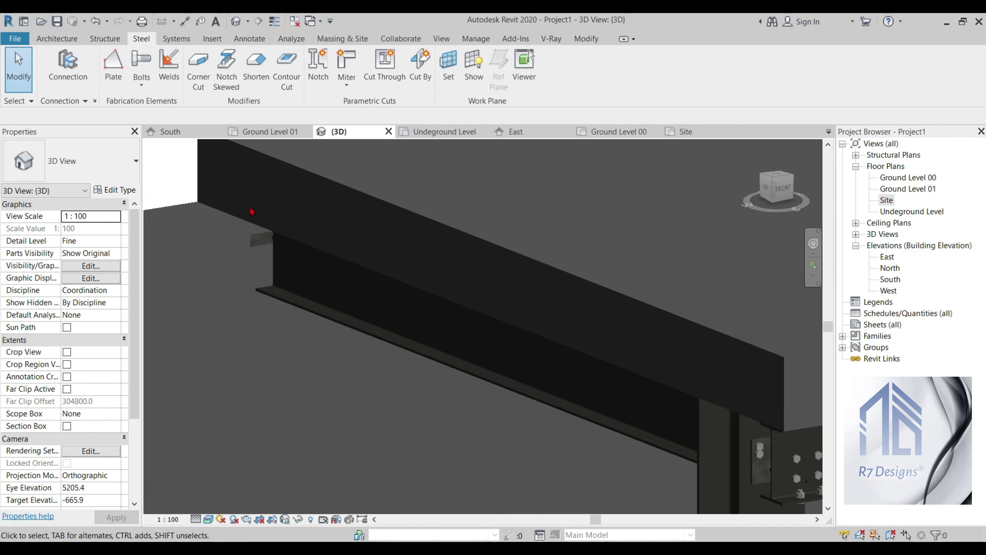
pyautogui.scroll(2, 249, 253)
pyautogui.scroll(-3, 219, 295)
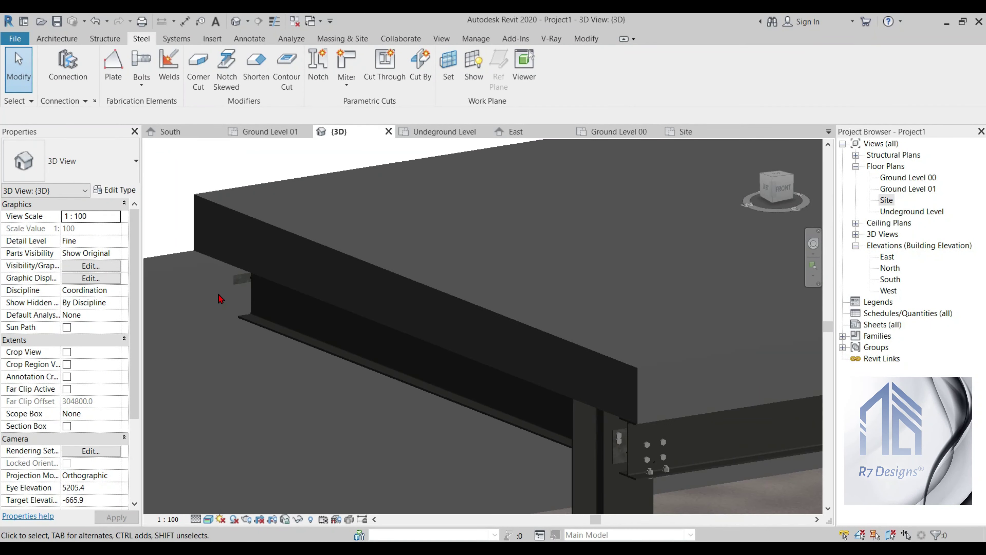
pyautogui.scroll(-2, 219, 299)
pyautogui.scroll(-2, 219, 297)
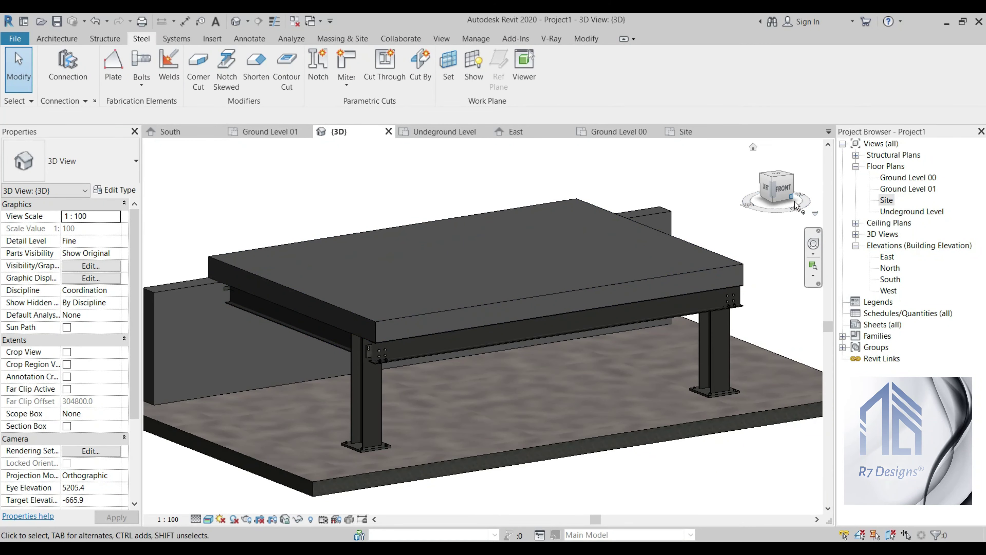
pyautogui.moveTo(783, 191); pyautogui.dragTo(679, 233)
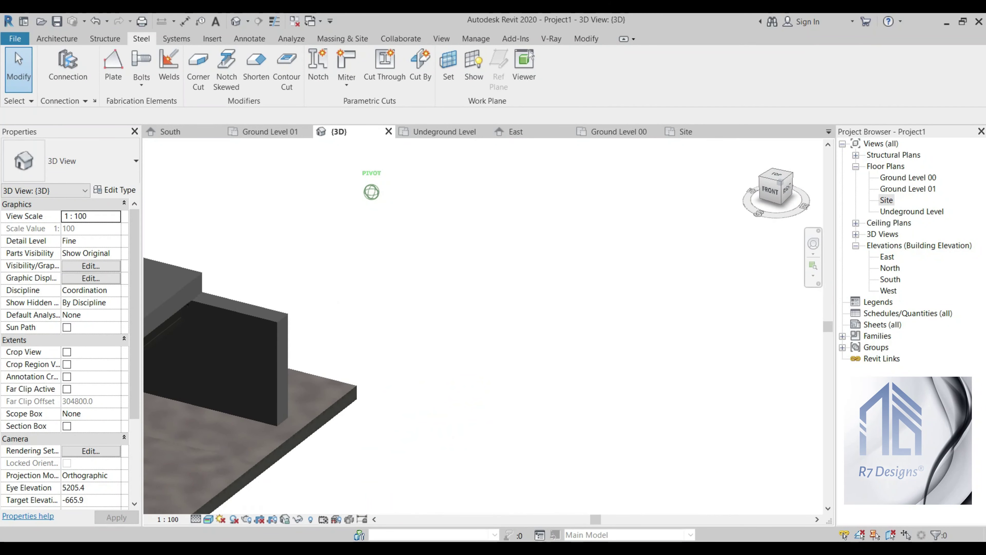
pyautogui.scroll(-3, 621, 235)
pyautogui.scroll(2, 427, 241)
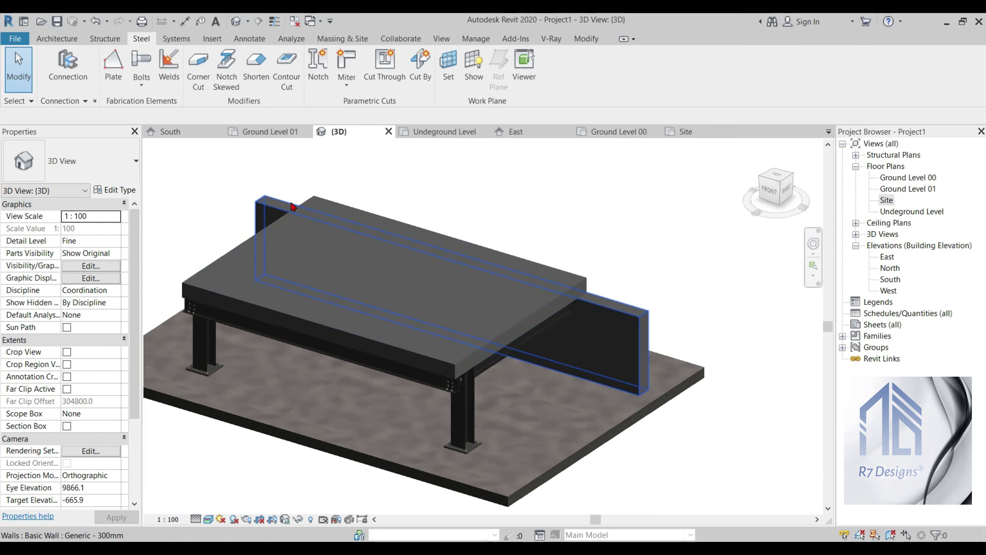
pyautogui.scroll(1, 311, 242)
pyautogui.scroll(1, 258, 244)
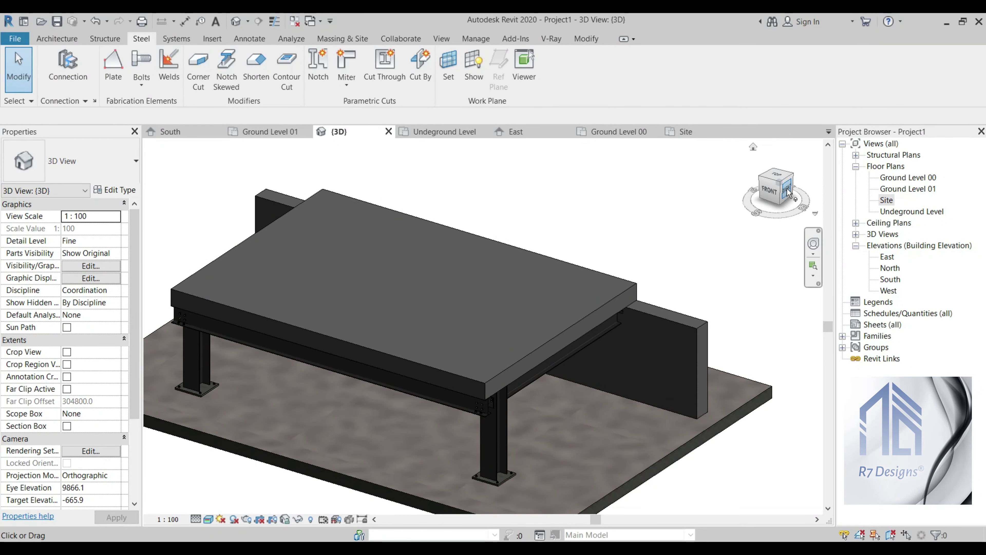
pyautogui.click(776, 193)
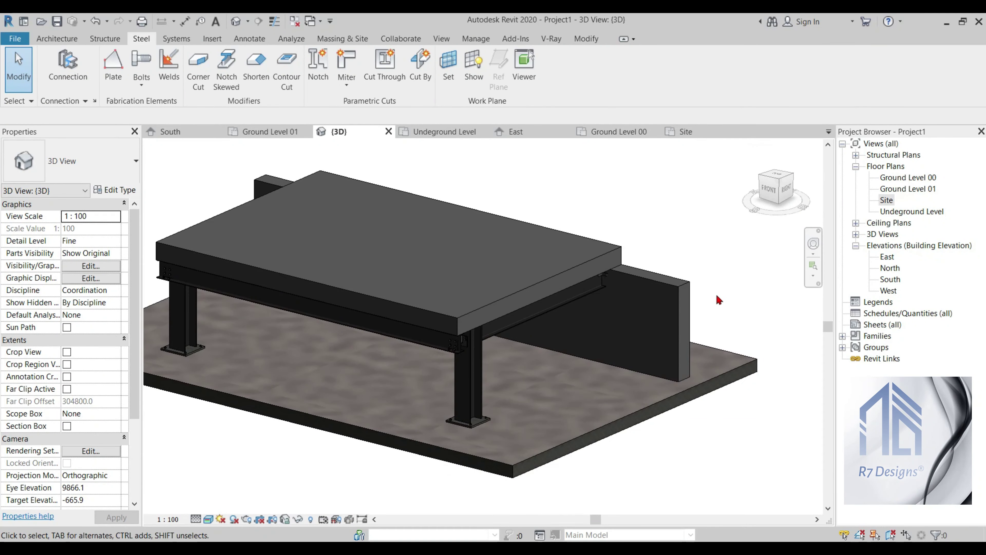
pyautogui.scroll(1, 439, 275)
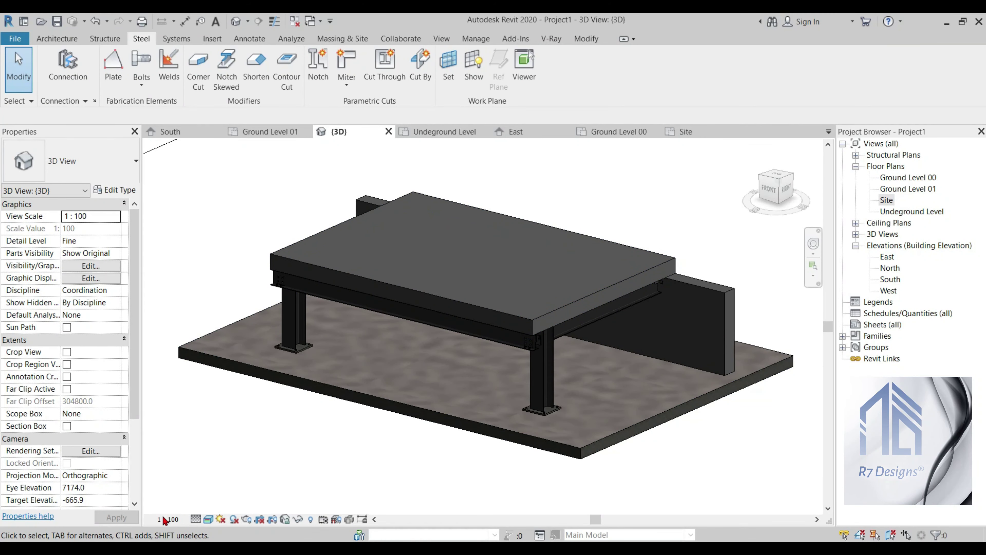
pyautogui.click(209, 519)
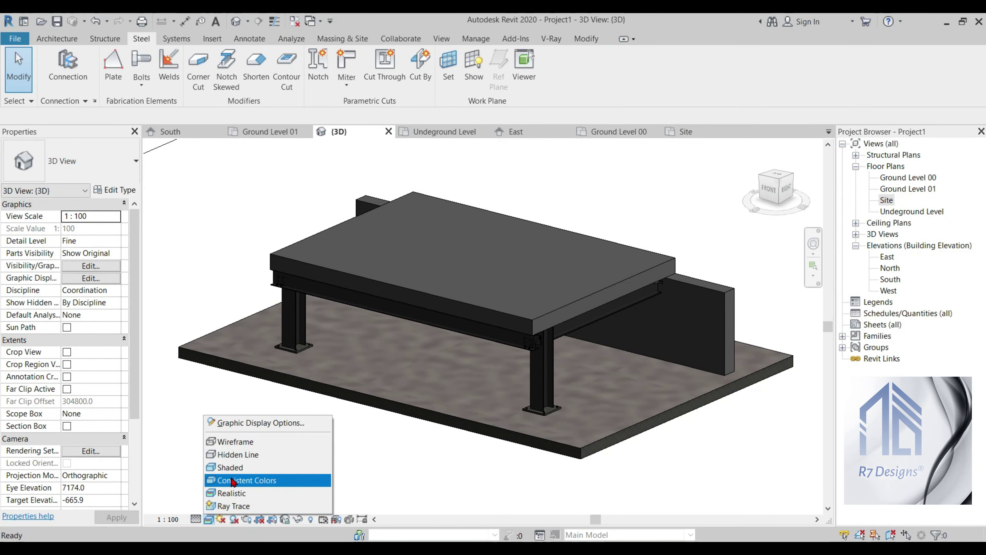
pyautogui.click(233, 481)
pyautogui.scroll(1, 438, 210)
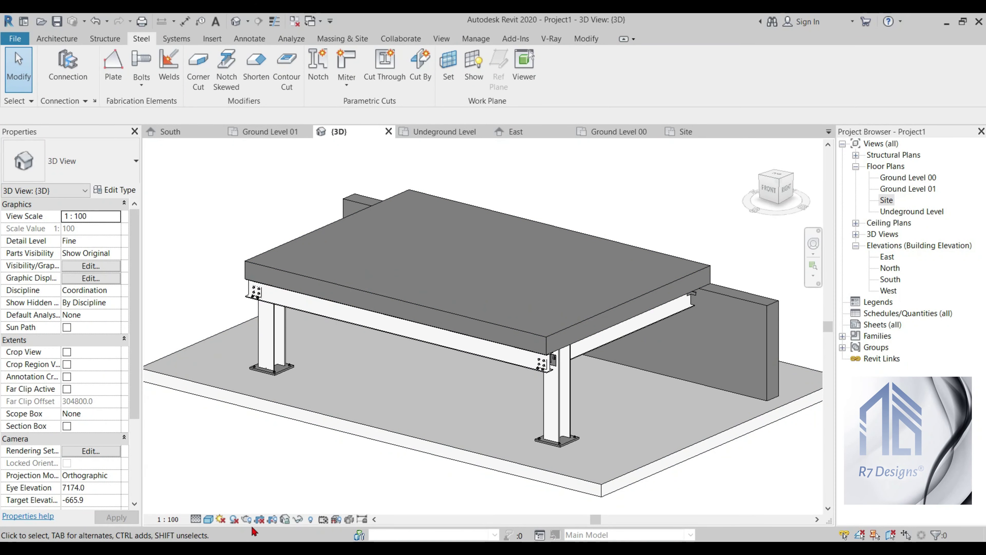
pyautogui.click(208, 519)
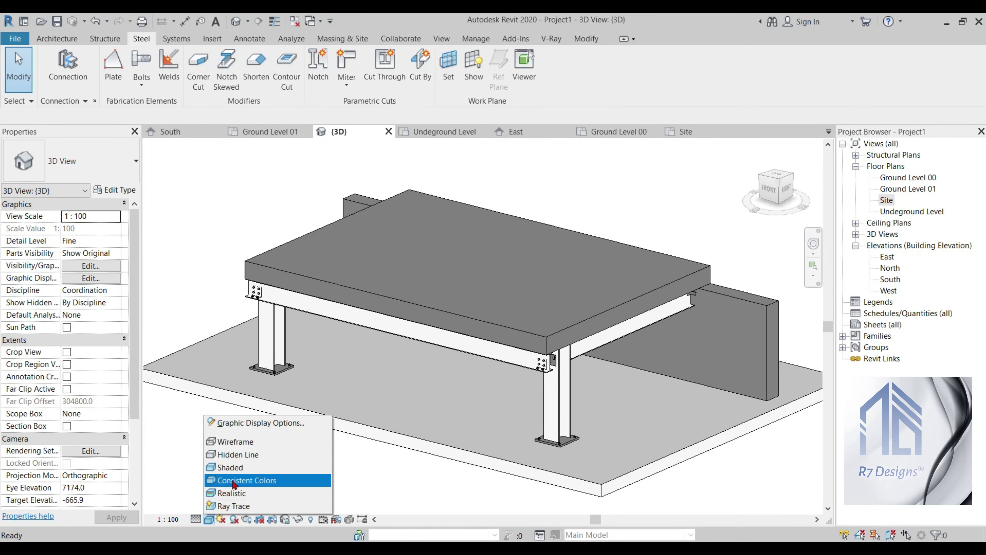
pyautogui.click(235, 468)
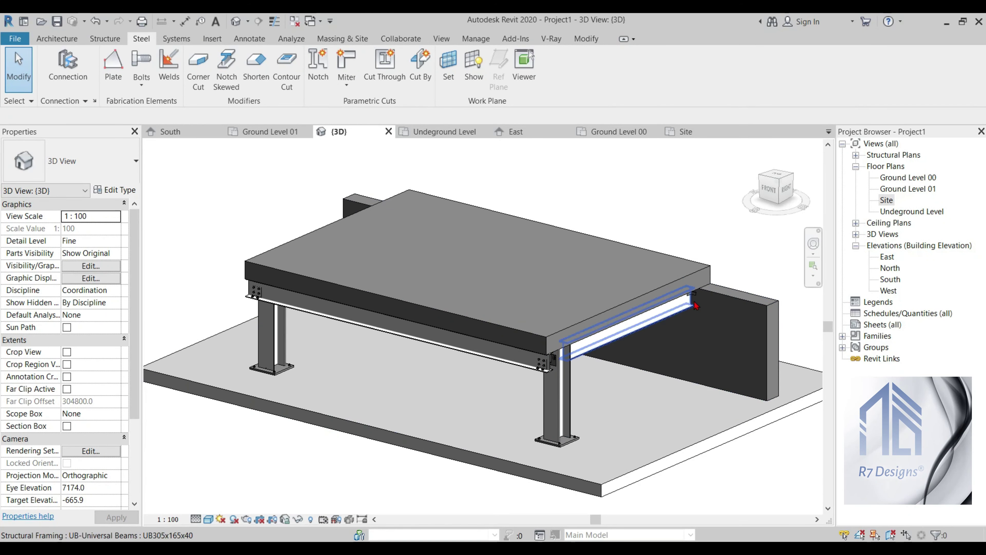
pyautogui.click(209, 519)
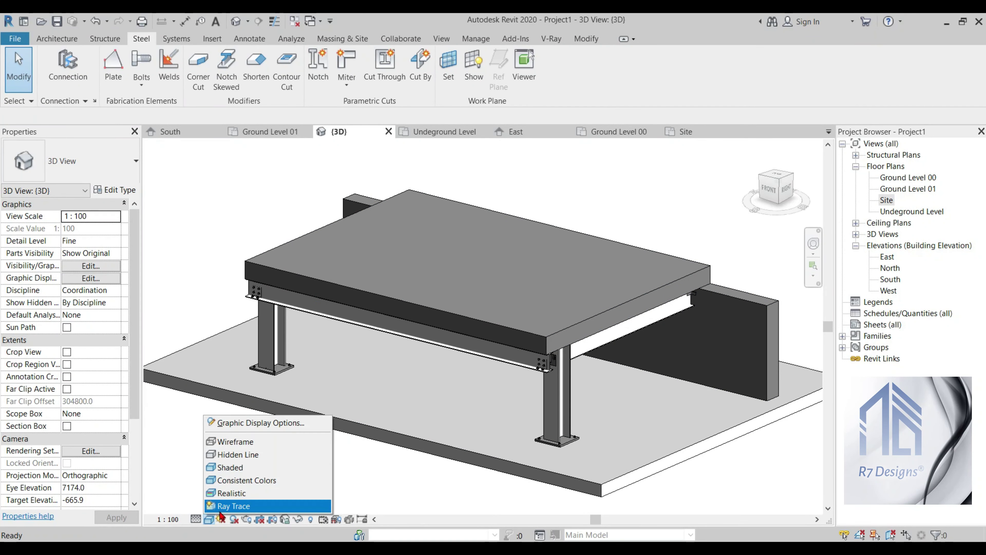
pyautogui.click(241, 494)
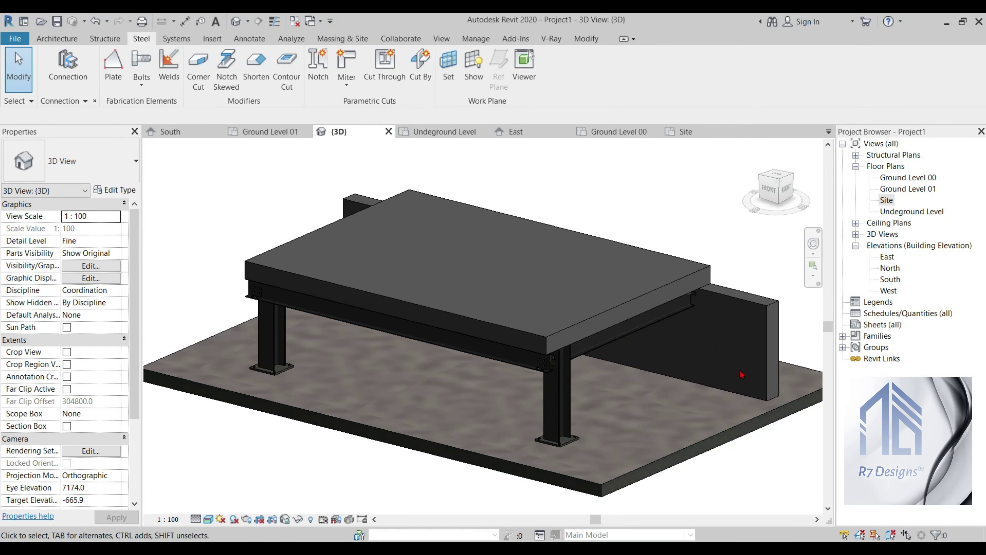
pyautogui.scroll(1, 737, 407)
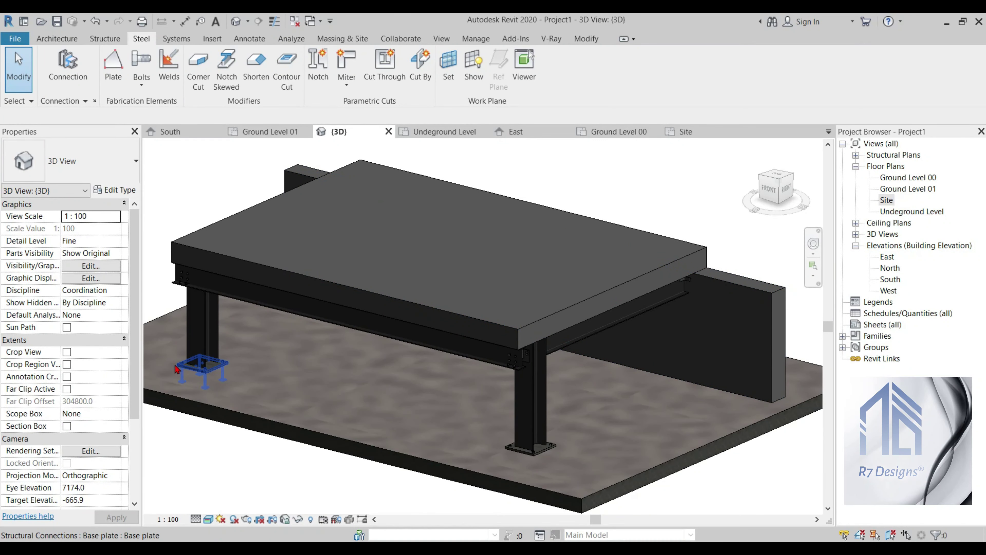